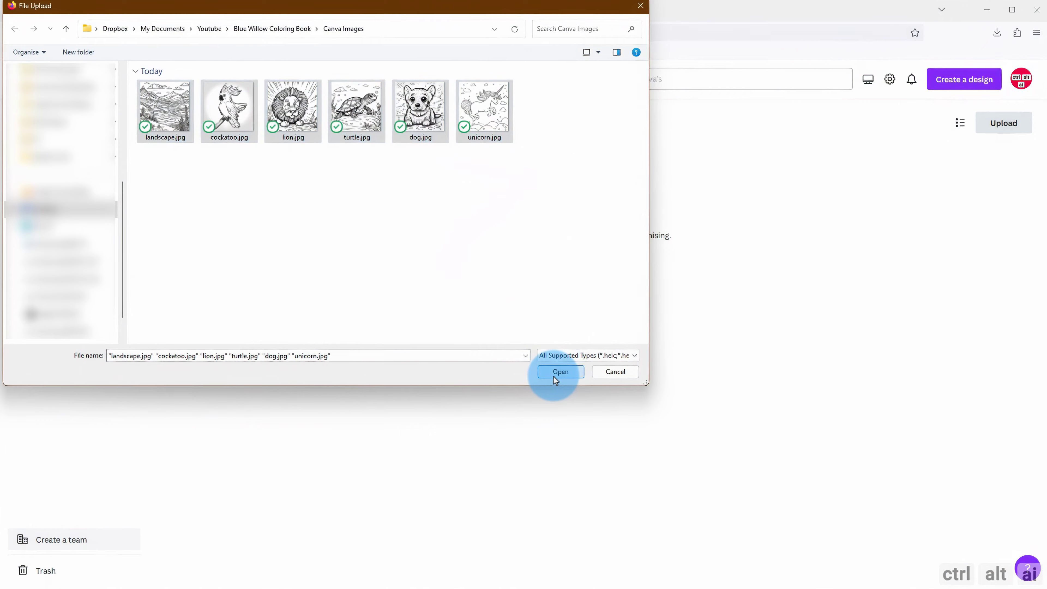
Upload landscape.jpg, cockatoo.jpg, lion.jpg, turtle.jpg, dog.jpg and unicorn.jpg from the Canva Images folder
click(560, 372)
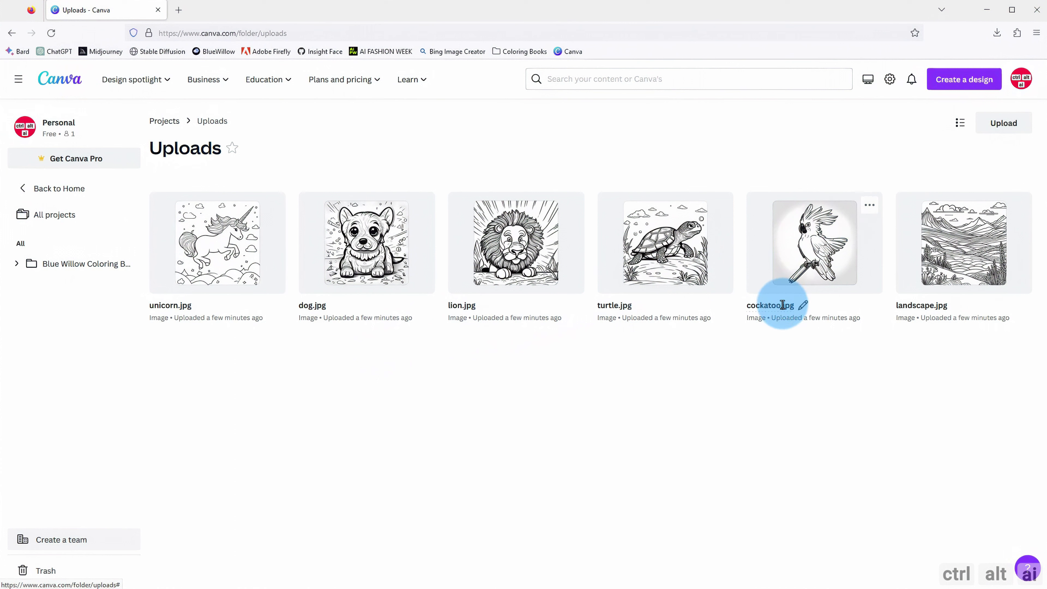
Apply the Mono filter Classic to the uploaded cockatoo.jpg and save the edited photo to Canva
click(869, 206)
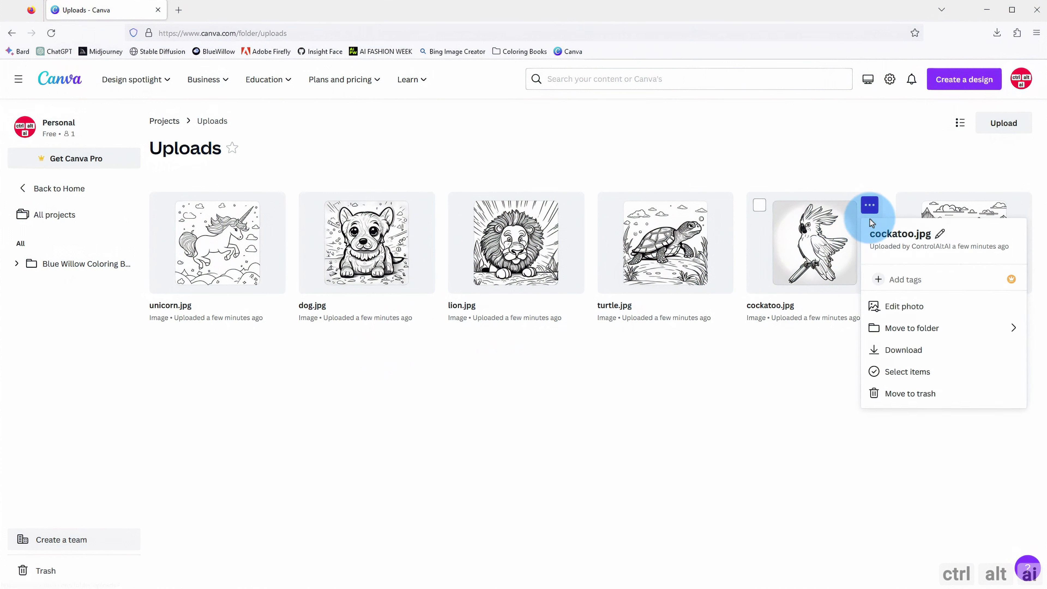
click(900, 307)
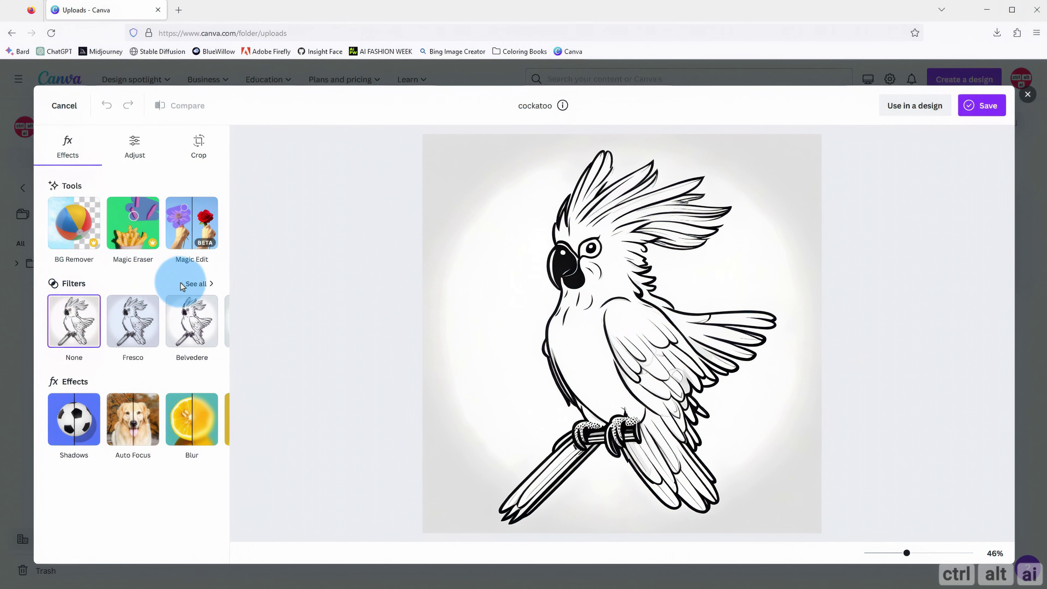
click(202, 284)
scroll(140, 314, down, 3)
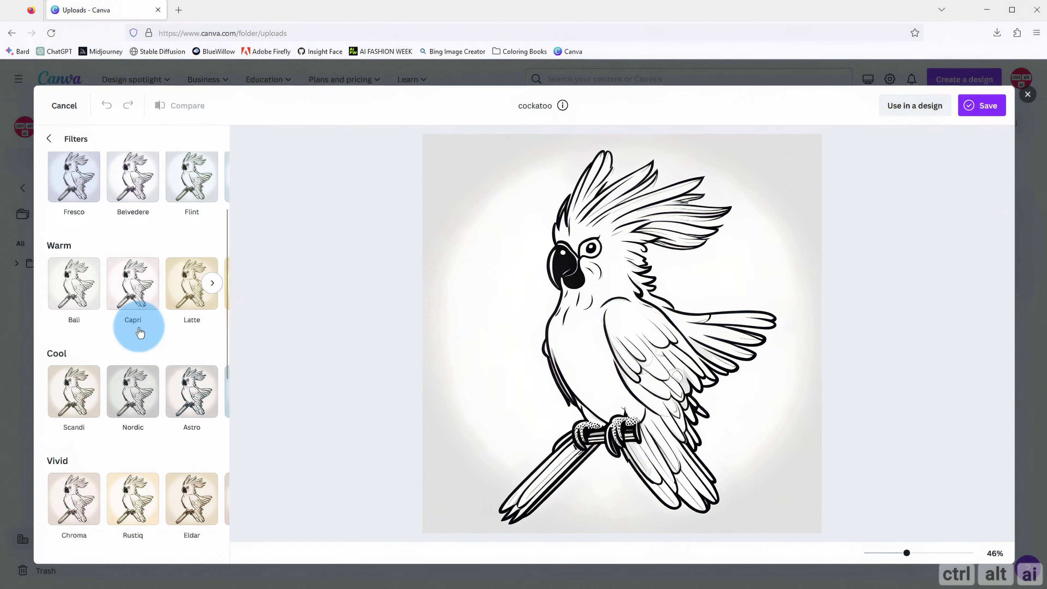
scroll(141, 333, down, 4)
scroll(132, 343, down, 6)
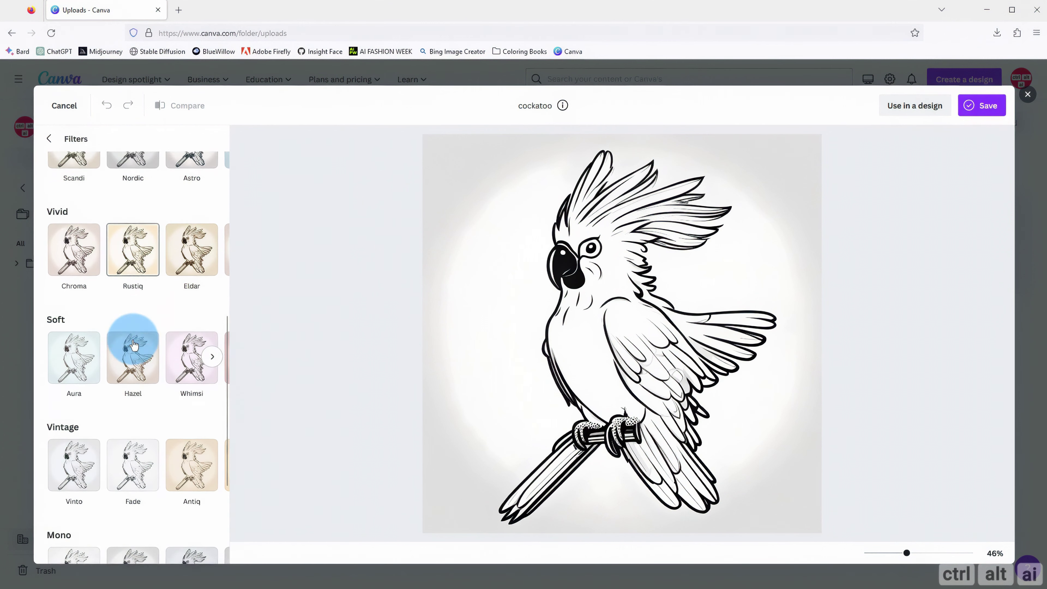
click(76, 415)
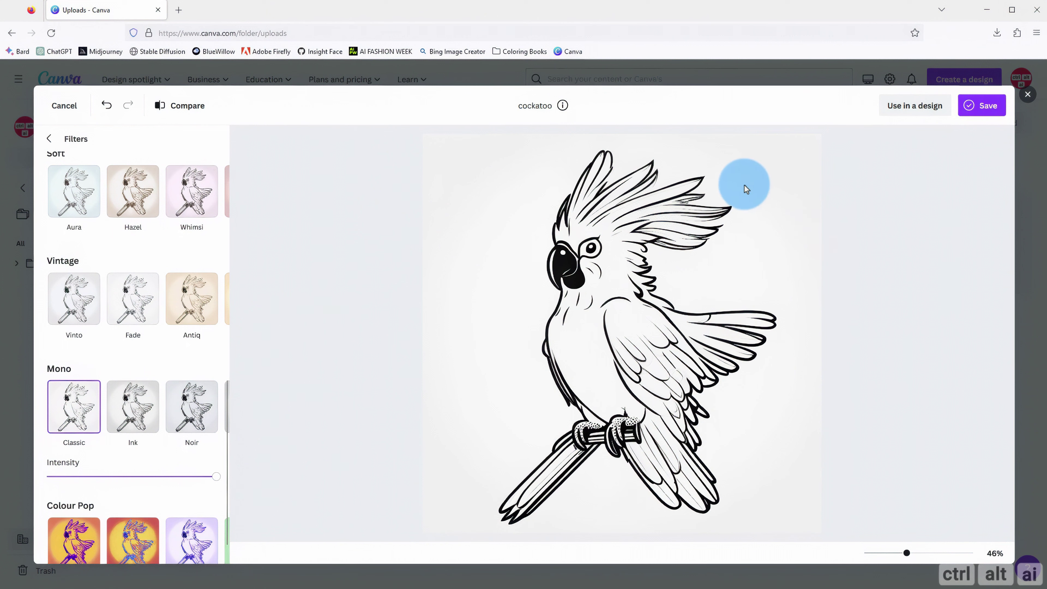
click(984, 109)
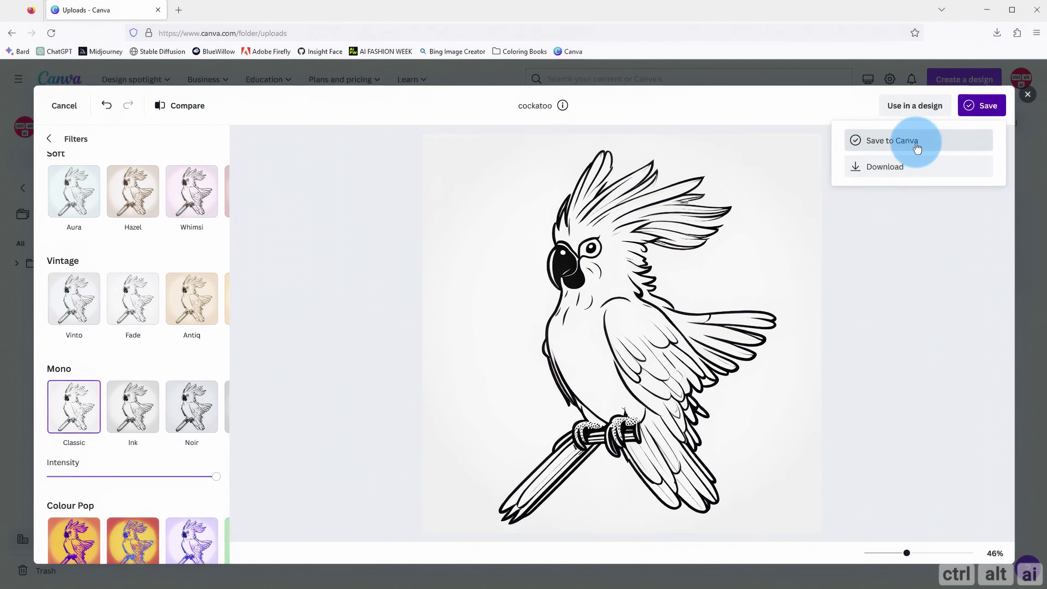
click(901, 143)
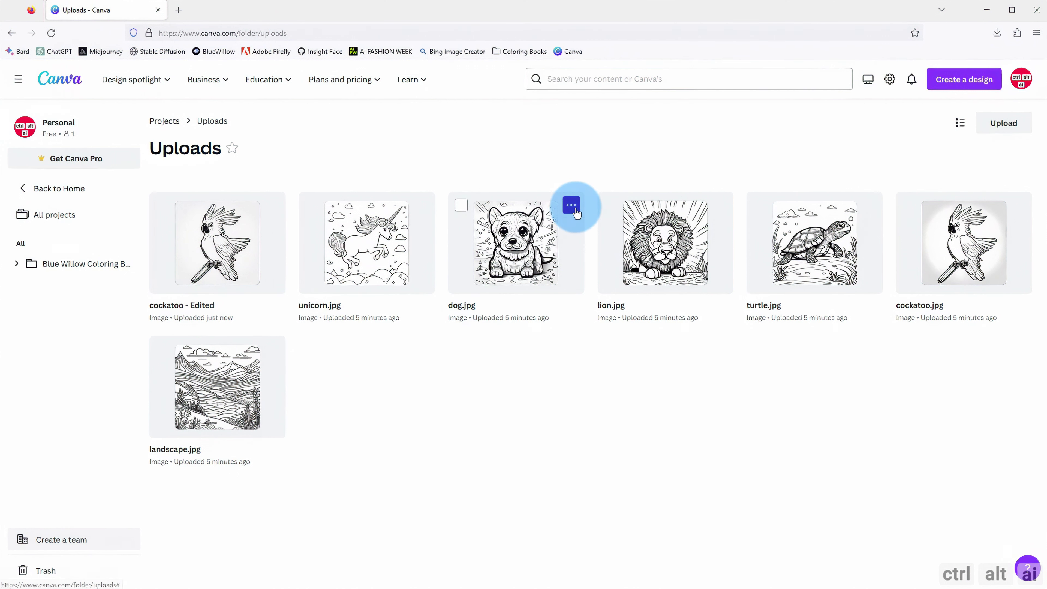
Open the uploaded dog.jpg for photo editing and apply the Mono filter Classic
click(571, 205)
click(590, 314)
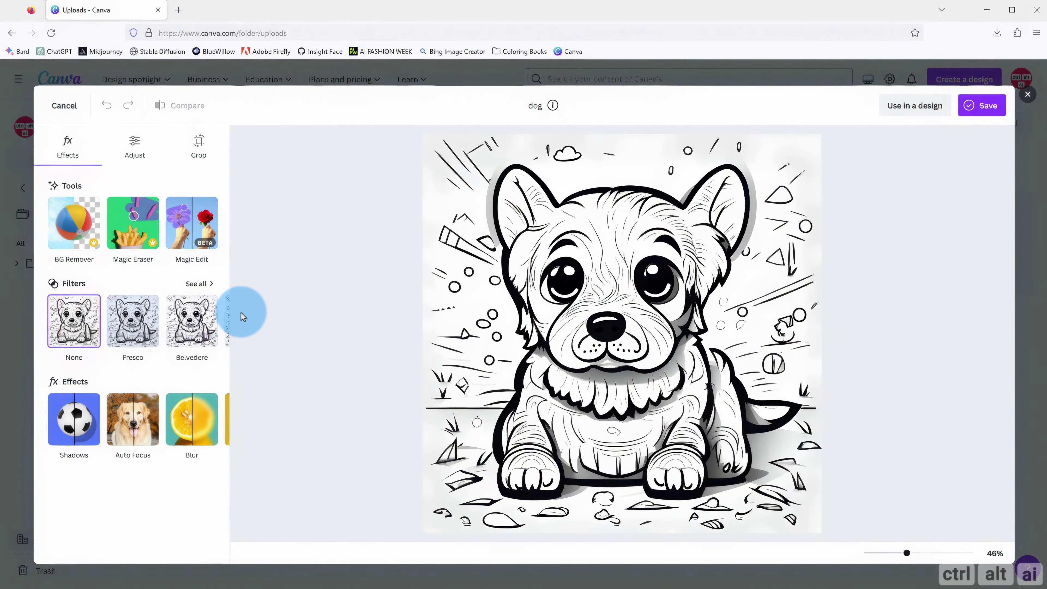
click(200, 285)
scroll(162, 345, down, 10)
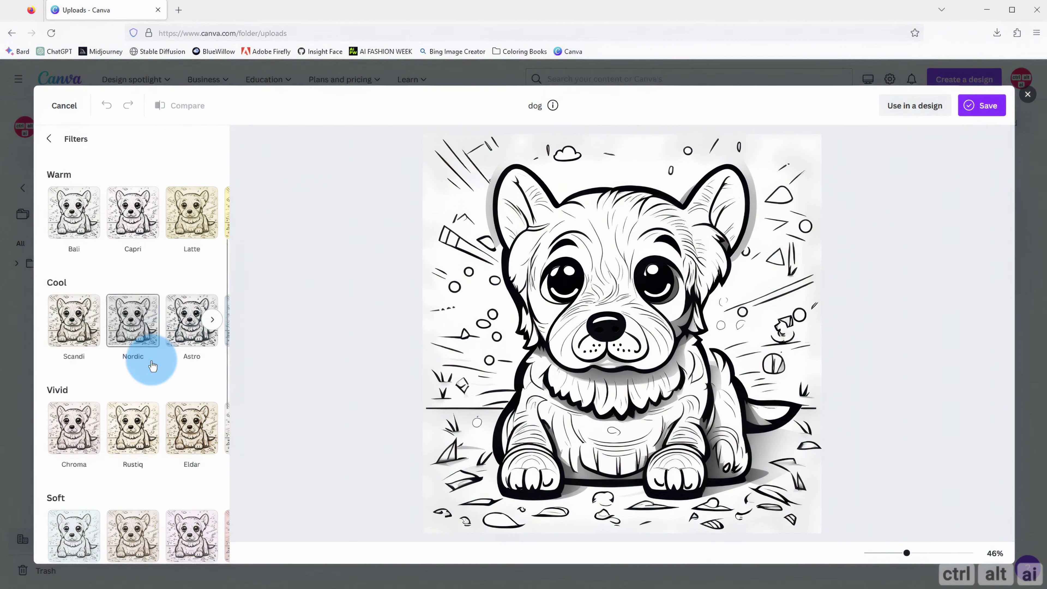
click(79, 416)
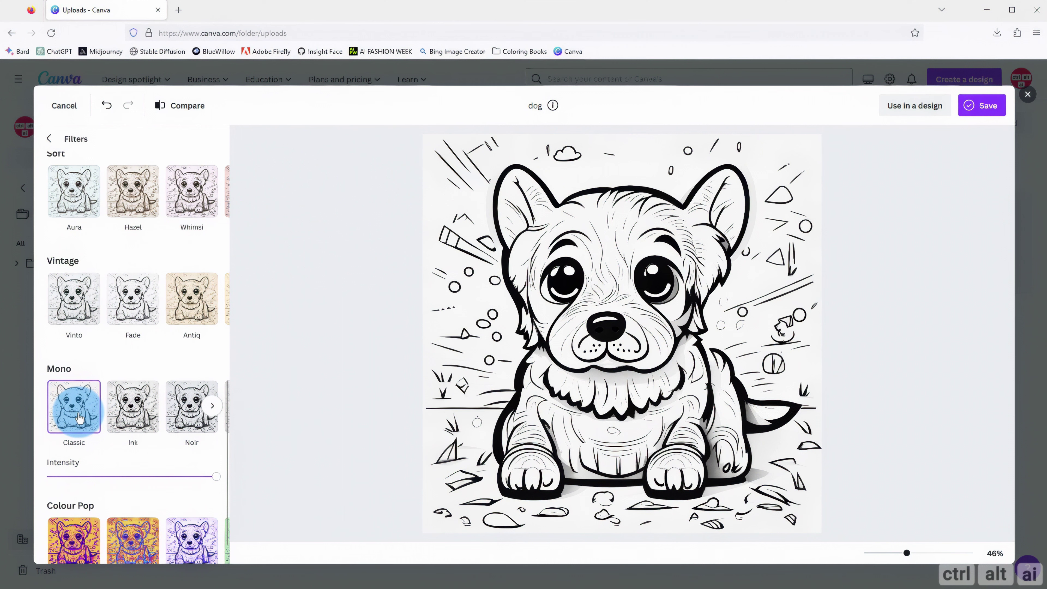
Compare the filtered dog photo with its original and save the edited version to Canva
click(979, 105)
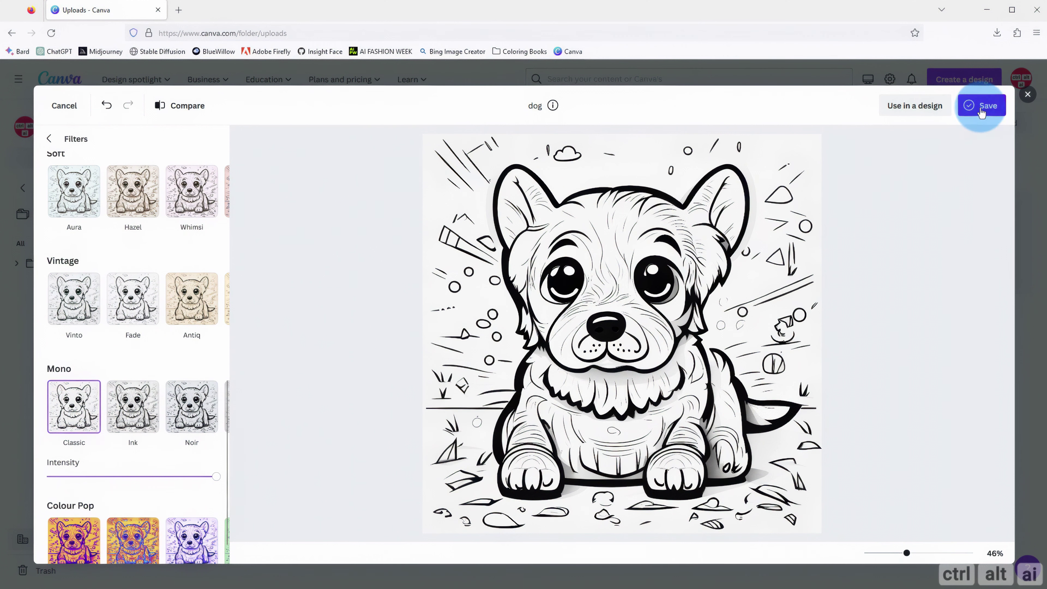
click(869, 225)
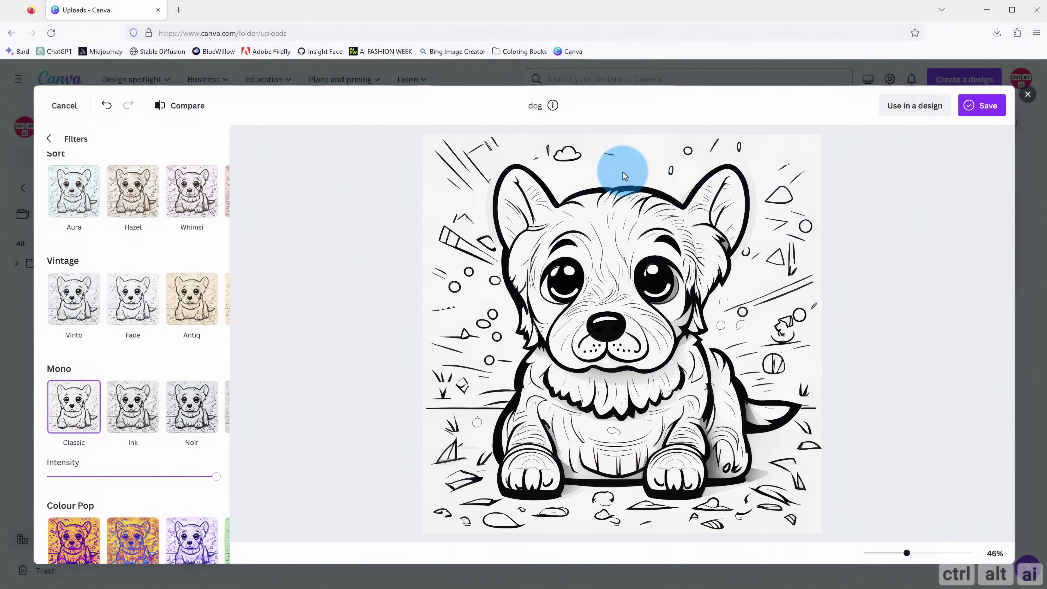
click(178, 108)
click(177, 108)
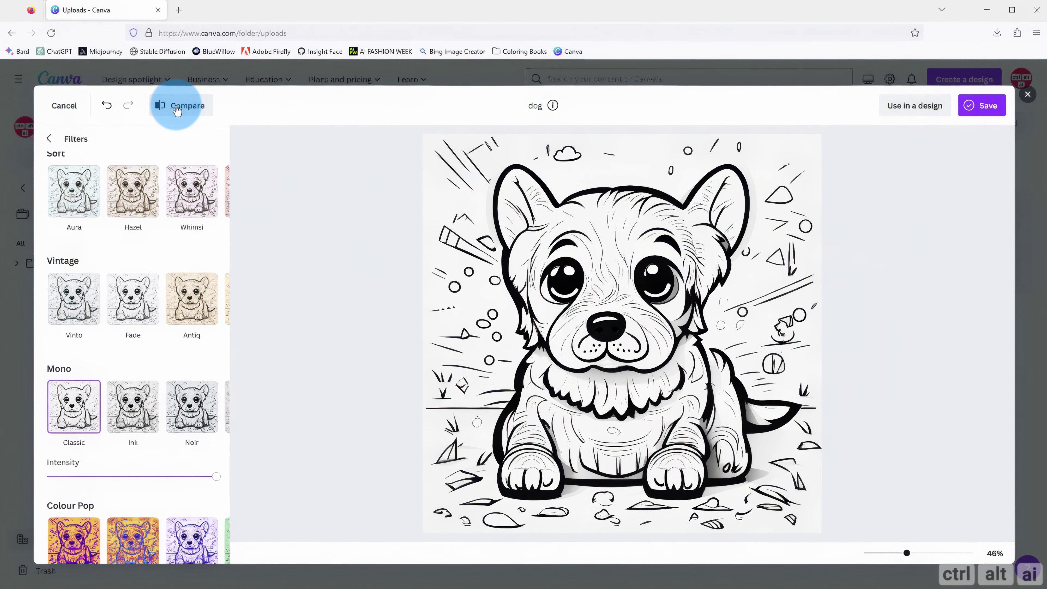
click(178, 108)
click(973, 106)
click(907, 141)
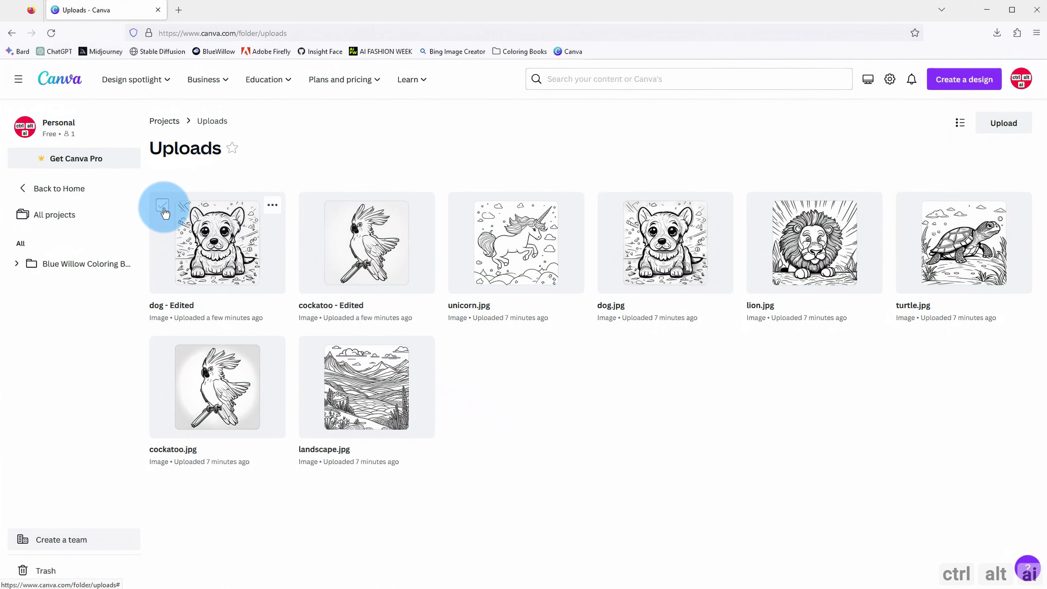
Move the edited dog and cockatoo images plus unicorn.jpg, lion.jpg, turtle.jpg and landscape.jpg into the Blue Willow Coloring Book folder
click(162, 205)
click(360, 229)
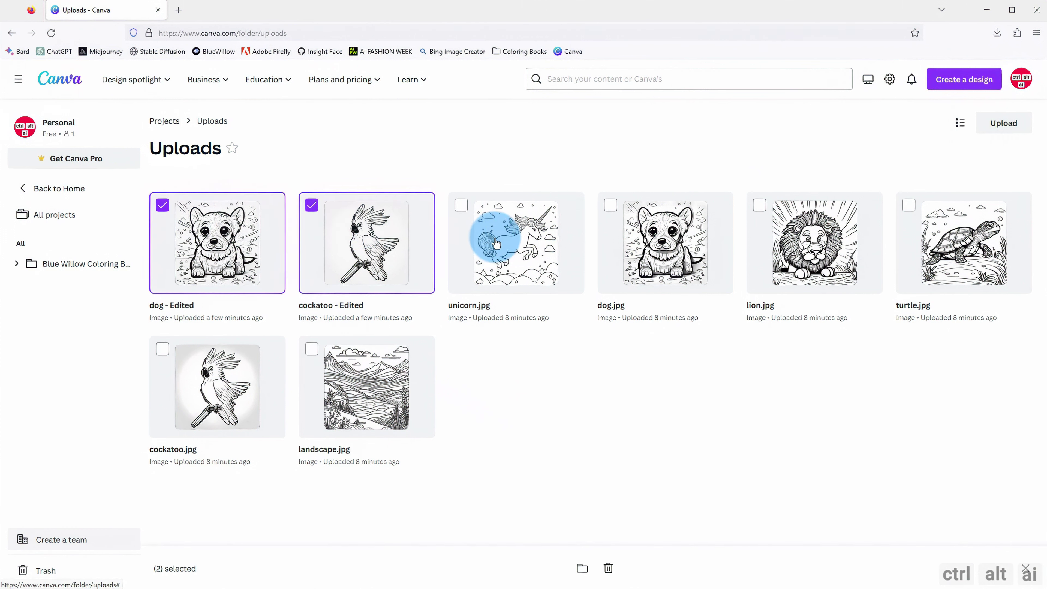
click(495, 235)
click(814, 248)
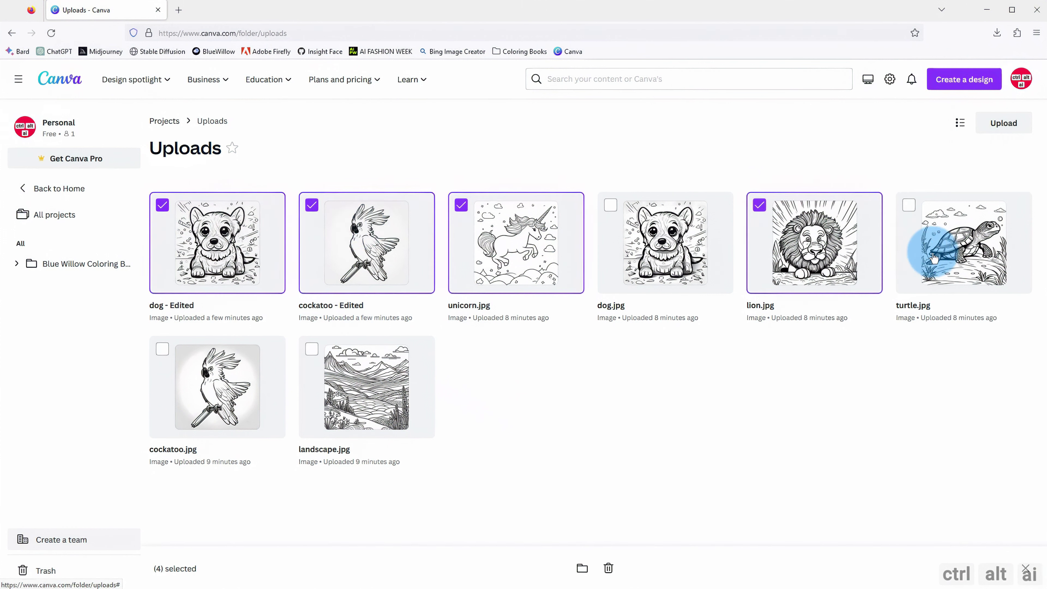
click(954, 258)
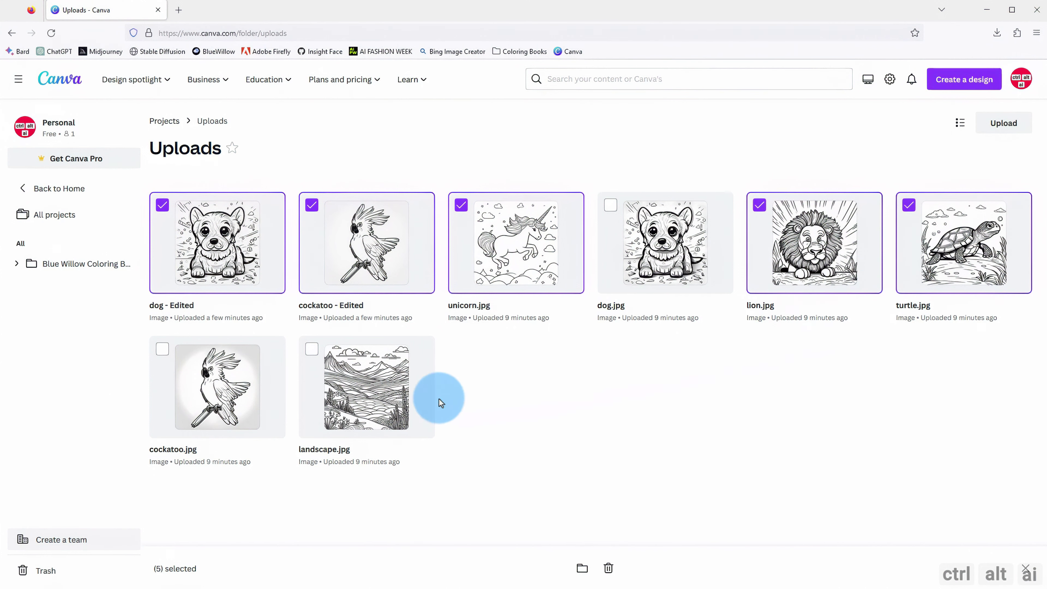
click(361, 400)
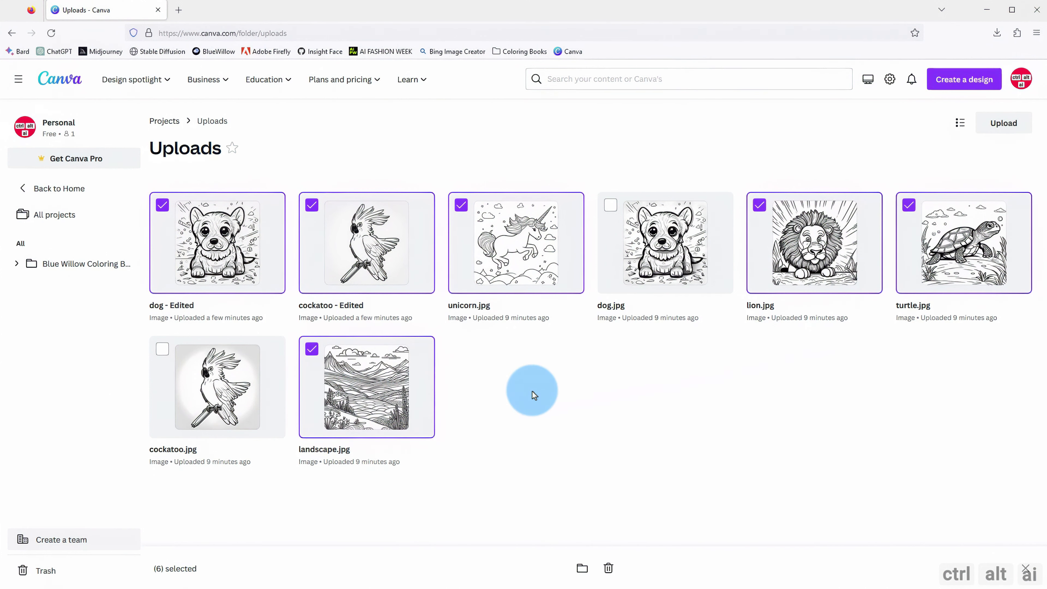
click(582, 568)
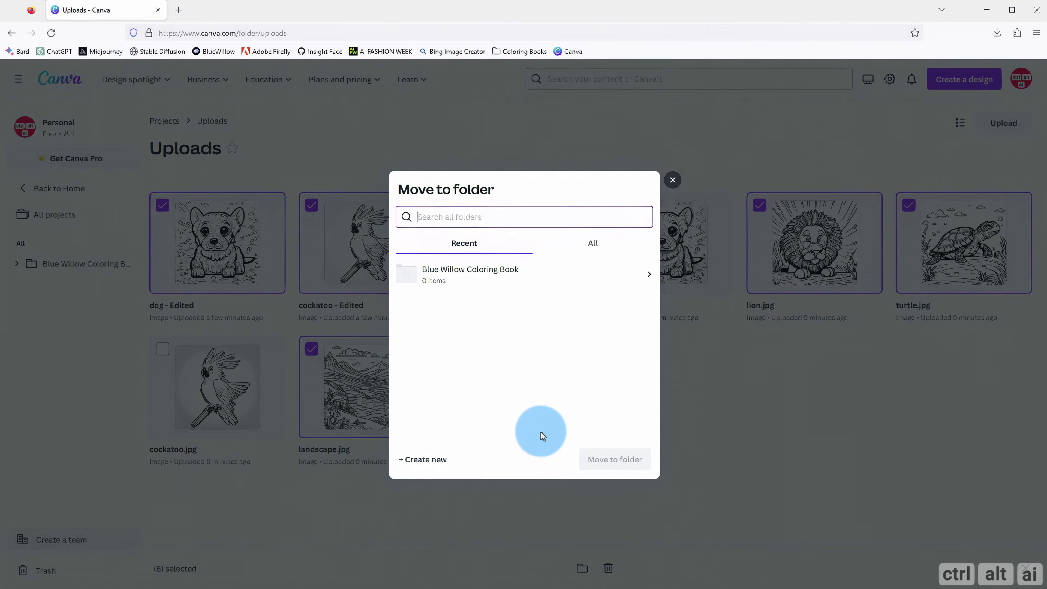
click(468, 274)
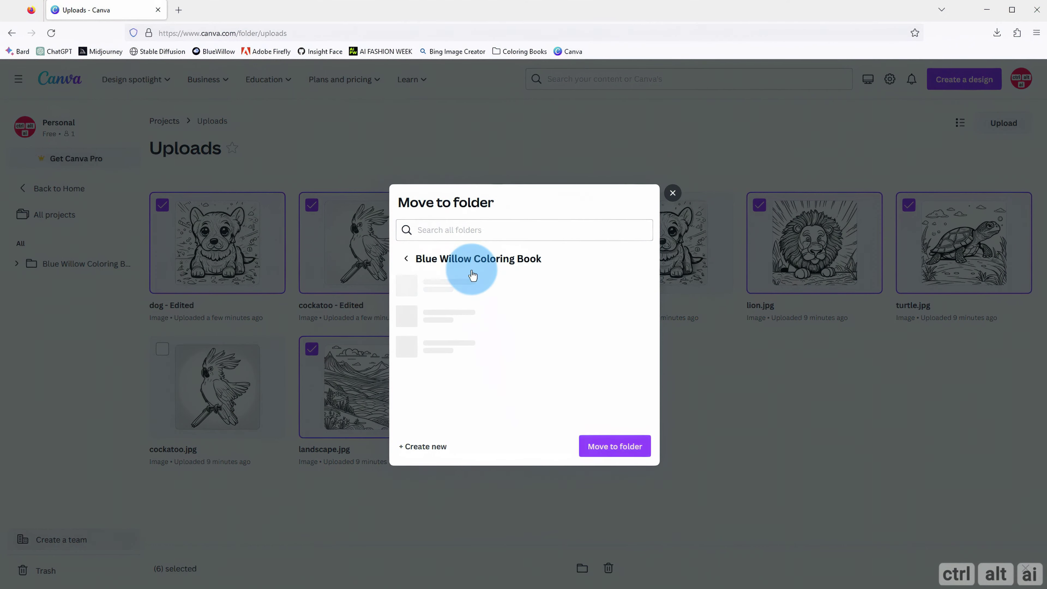
click(610, 450)
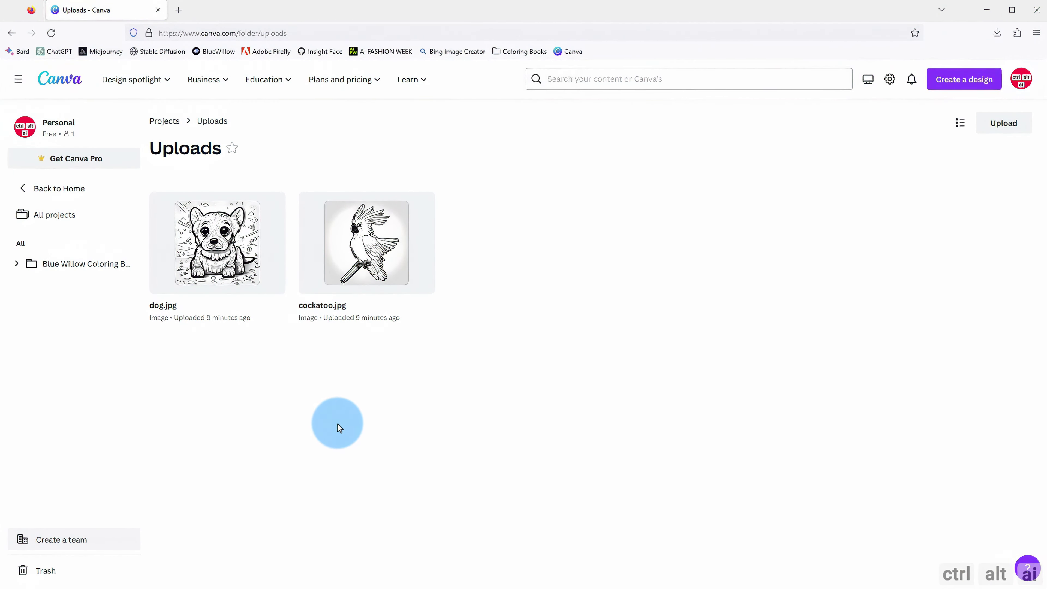
Return to the home page and create a new custom-size design 6 in wide and 9 in high
click(54, 190)
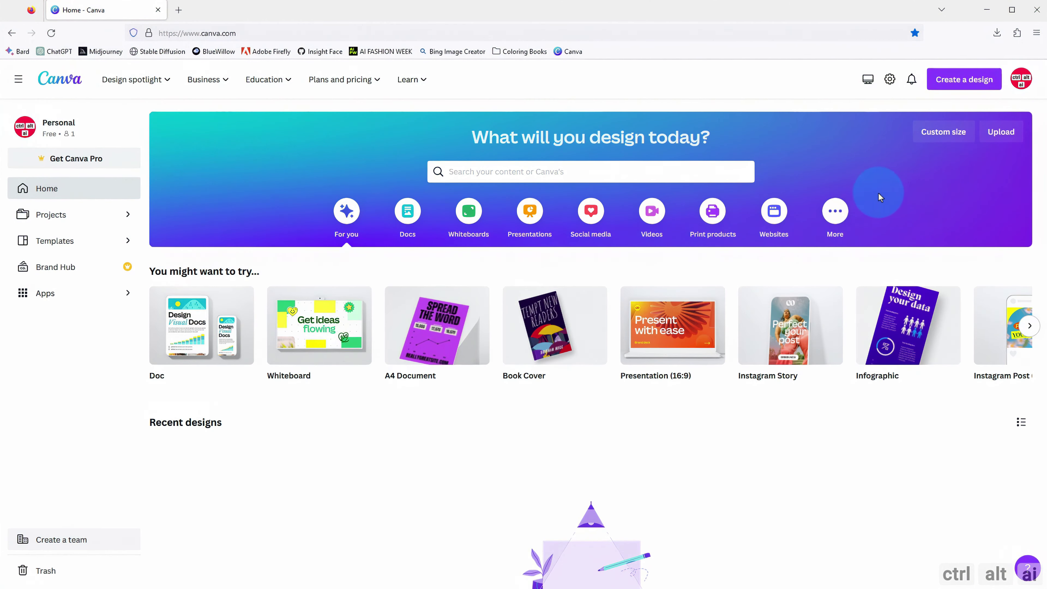
click(945, 133)
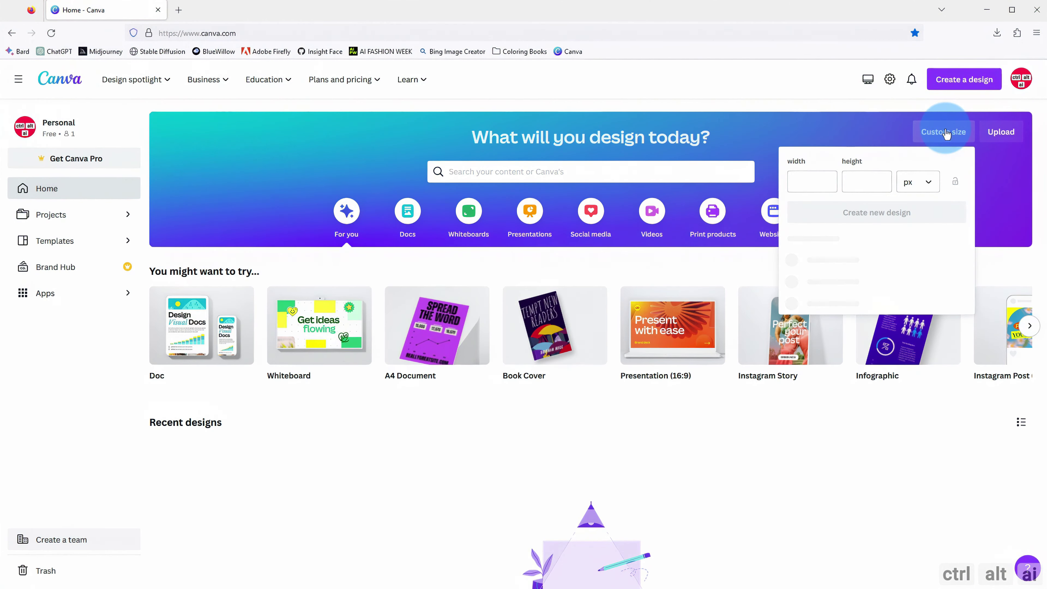
click(916, 182)
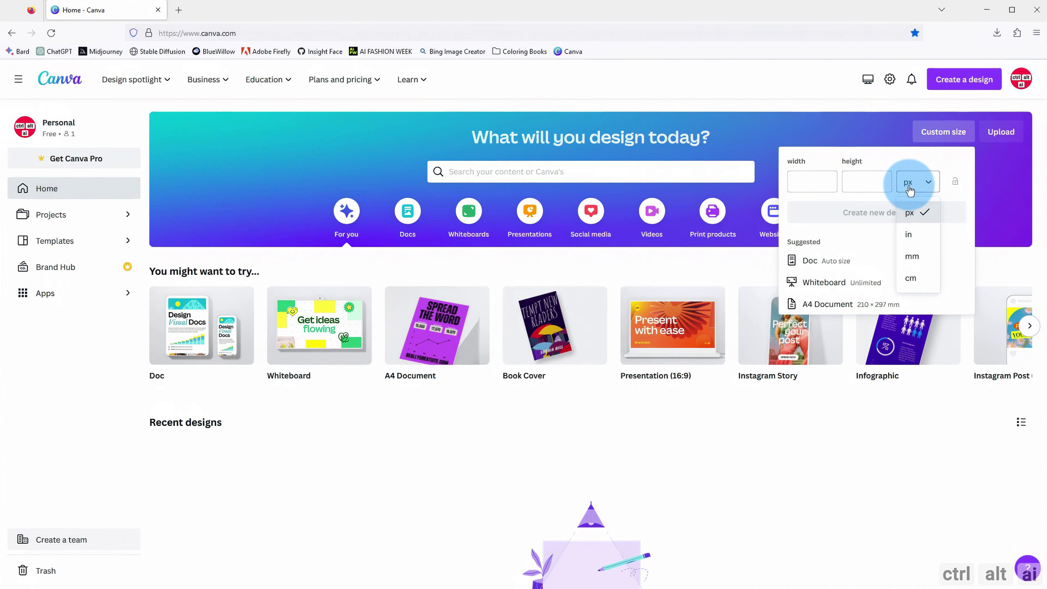
click(913, 239)
click(805, 181)
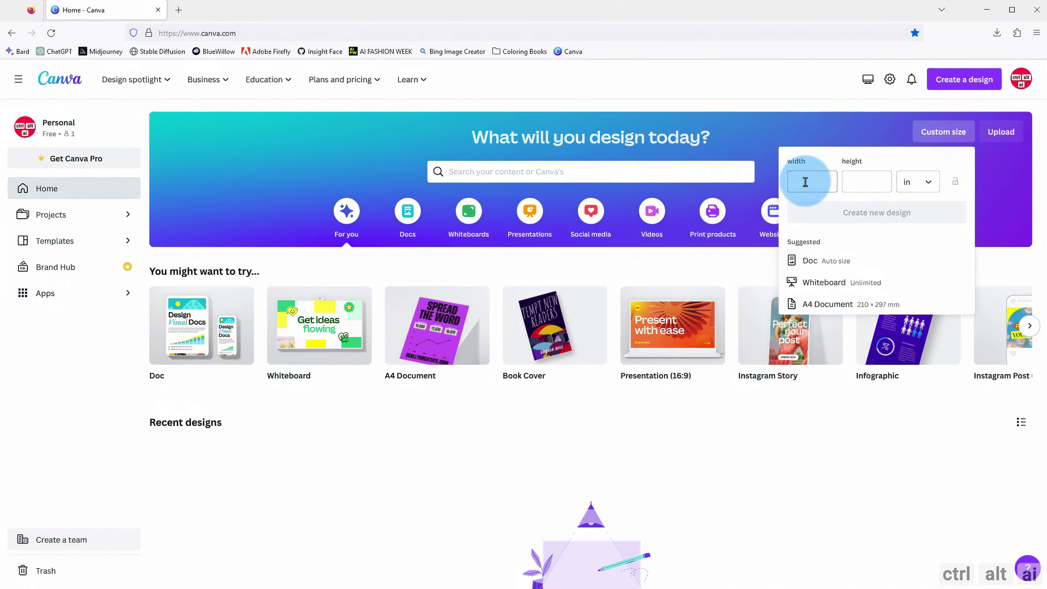
text(6)
click(865, 182)
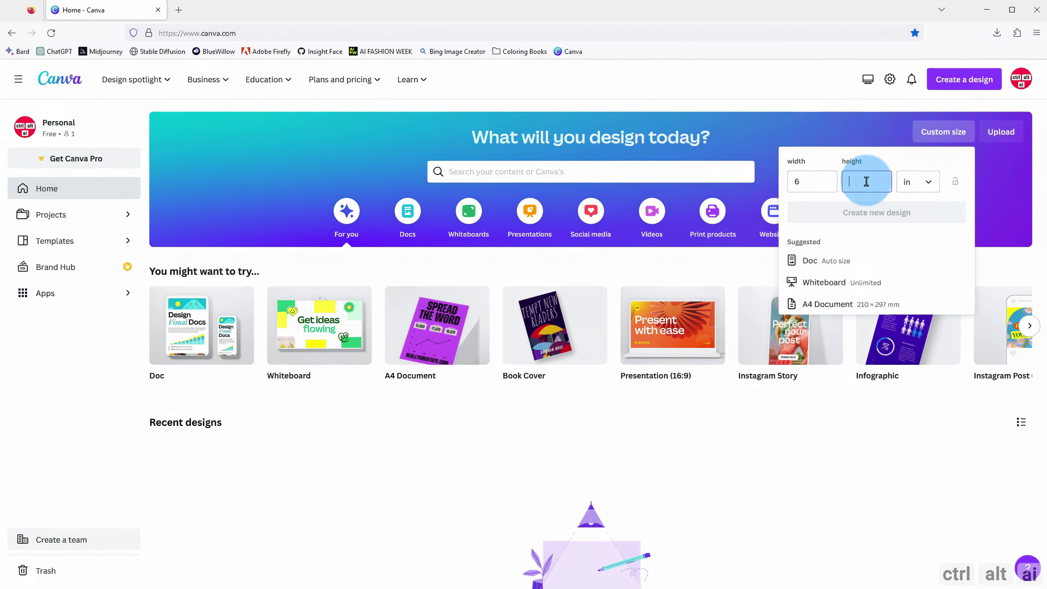
text(9)
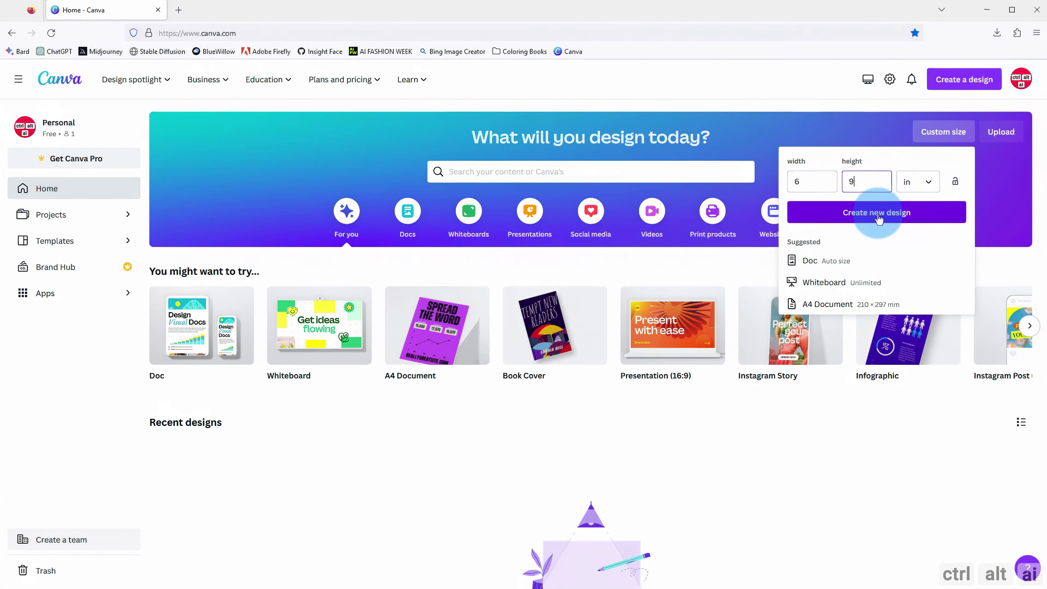
click(879, 214)
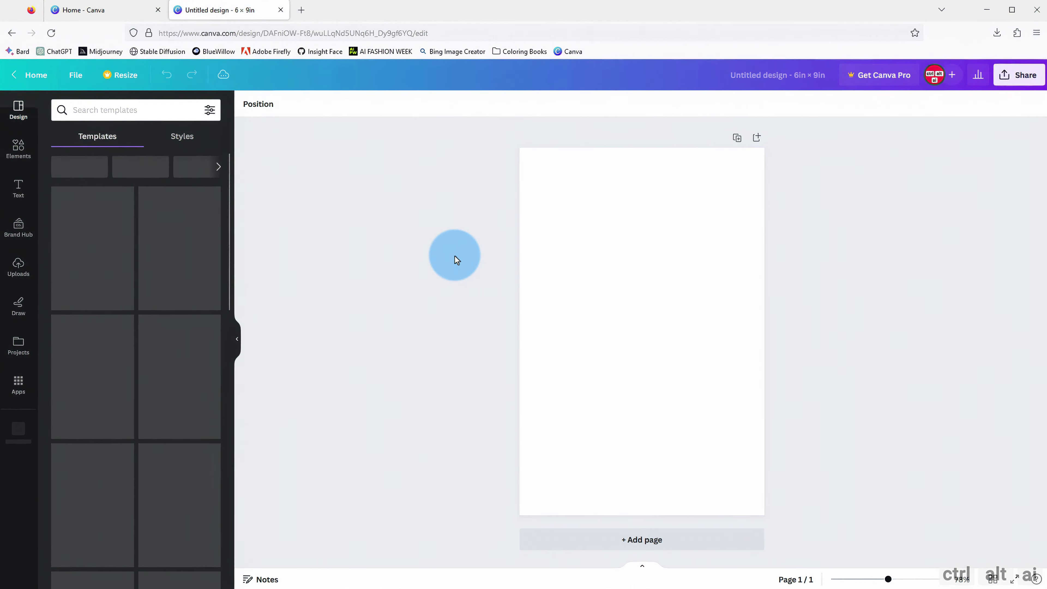
Search the templates for "coloring" and apply the Colorful Gradient Pencils Stationary Paper A4 template to the blank page
click(134, 110)
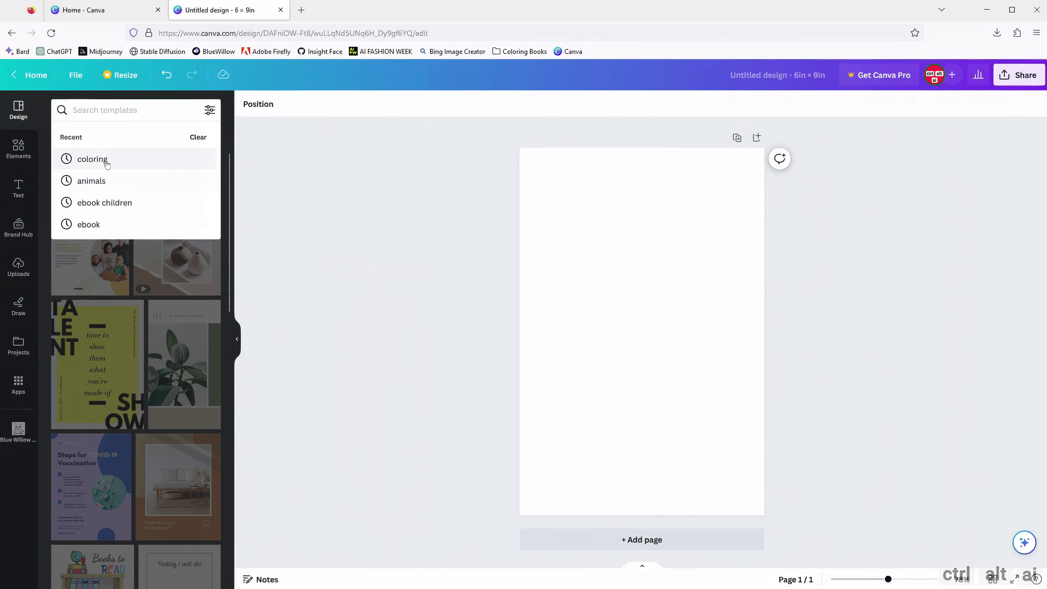
click(92, 159)
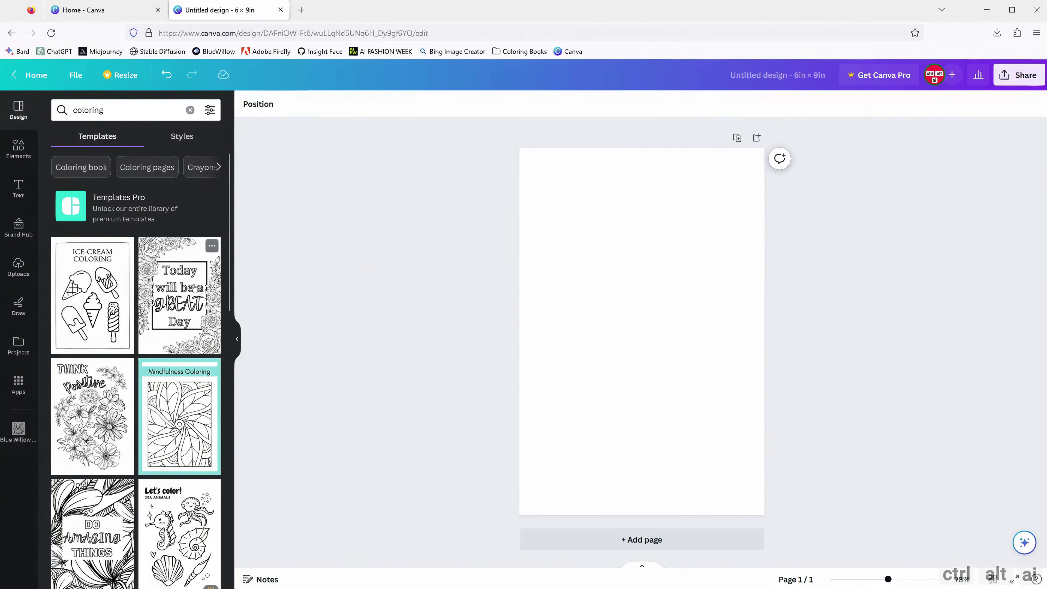
scroll(106, 165, down, 2)
scroll(172, 383, down, 8)
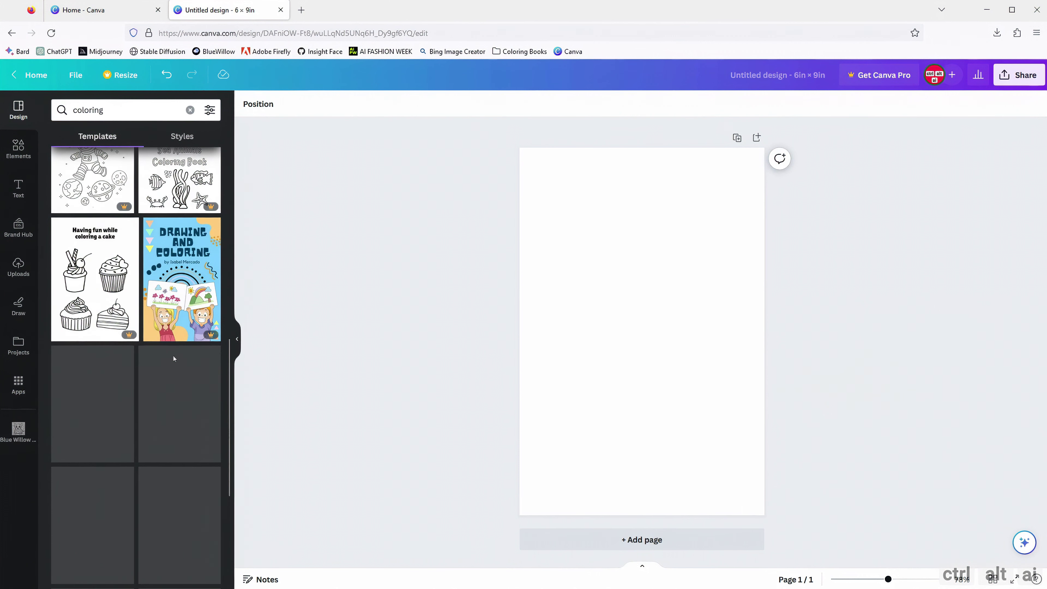
scroll(172, 383, down, 2)
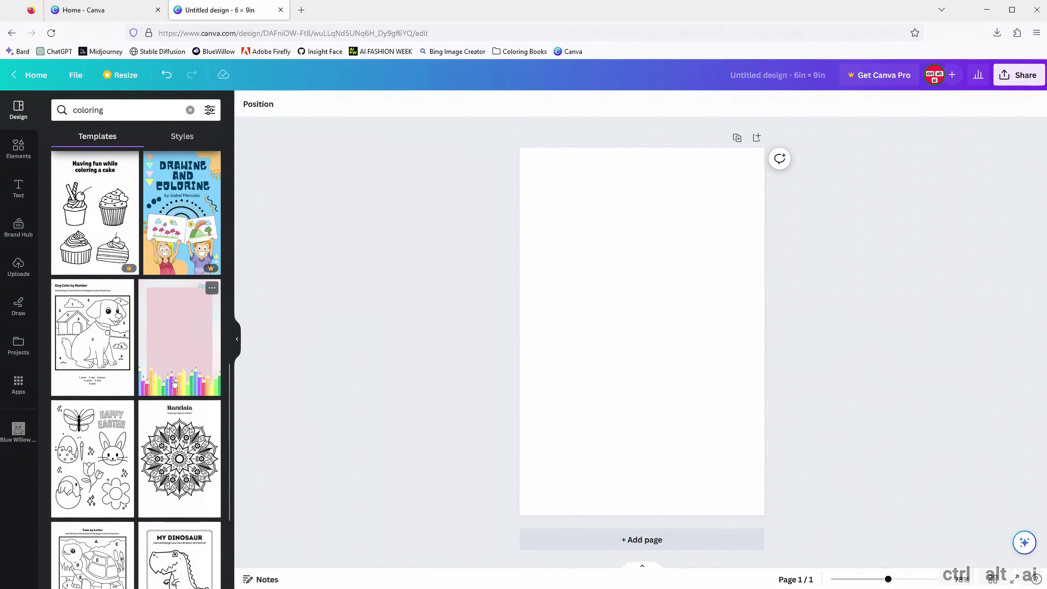
click(174, 337)
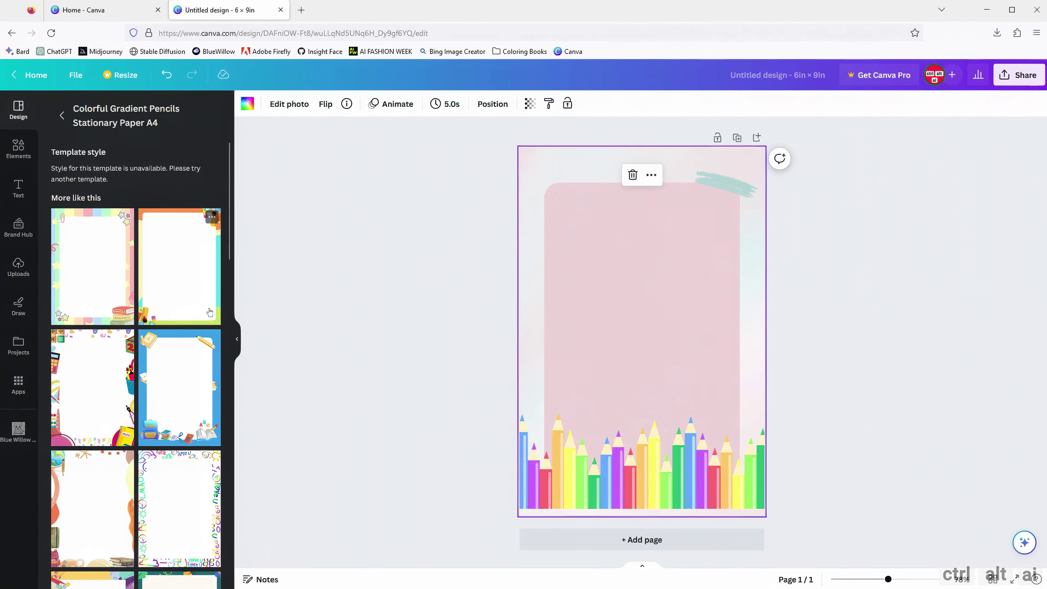
Delete the template's row of thin colored pencils from the bottom of the page
scroll(210, 312, down, 8)
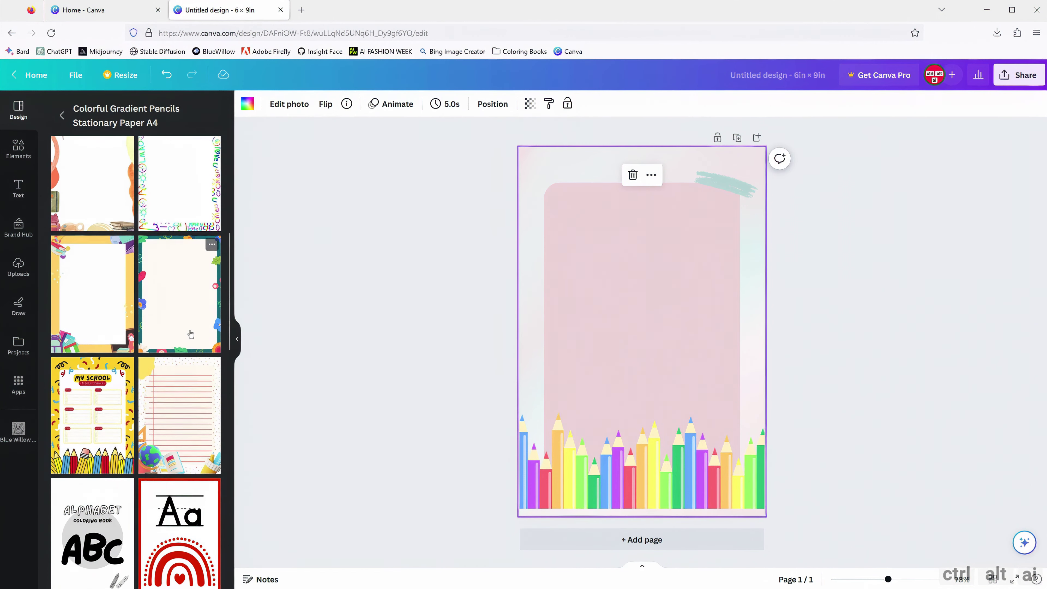
scroll(190, 333, down, 3)
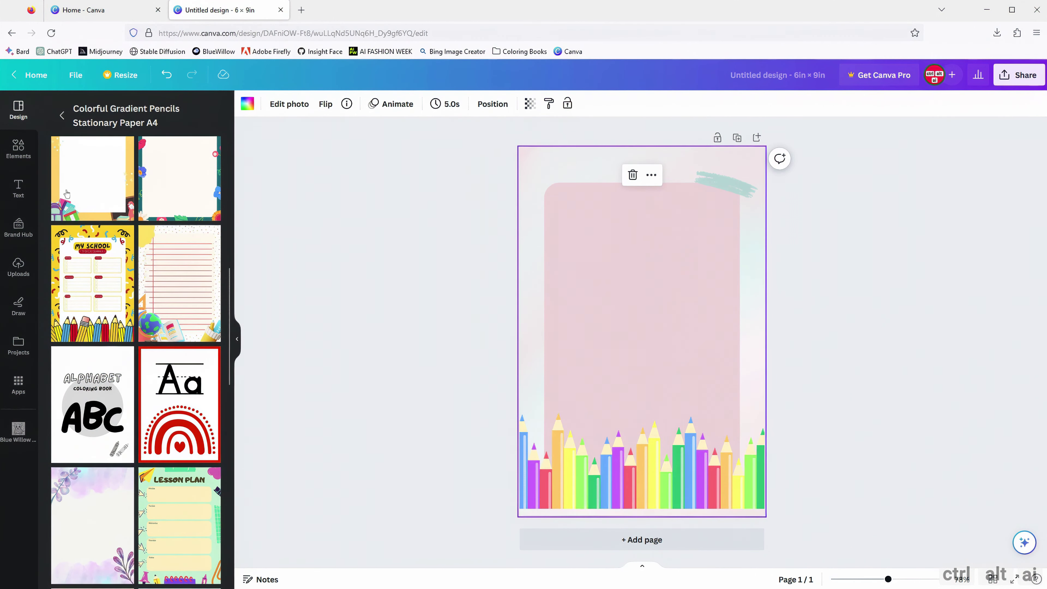
click(12, 156)
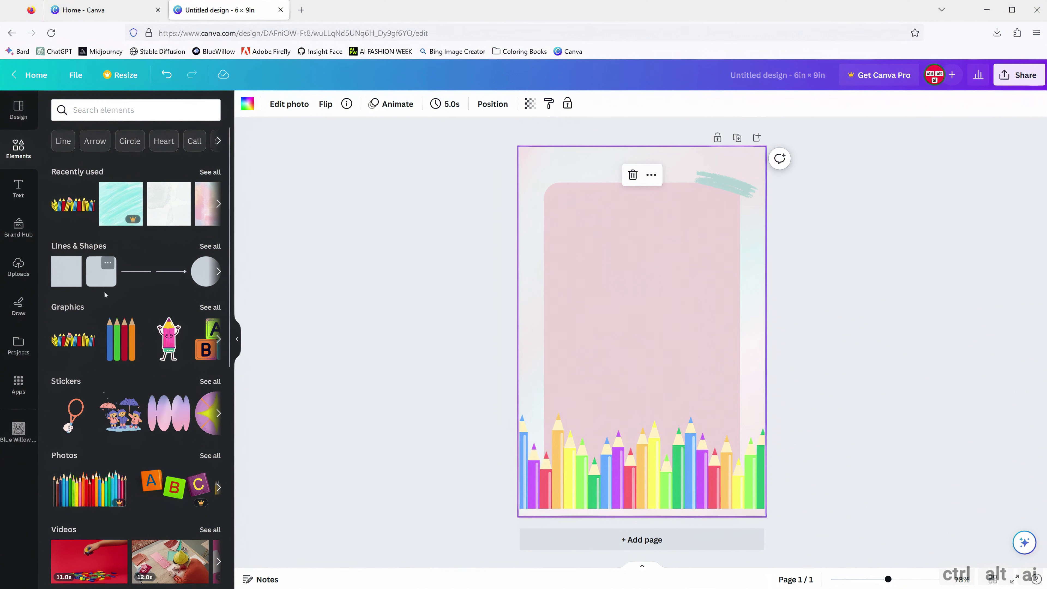
click(636, 486)
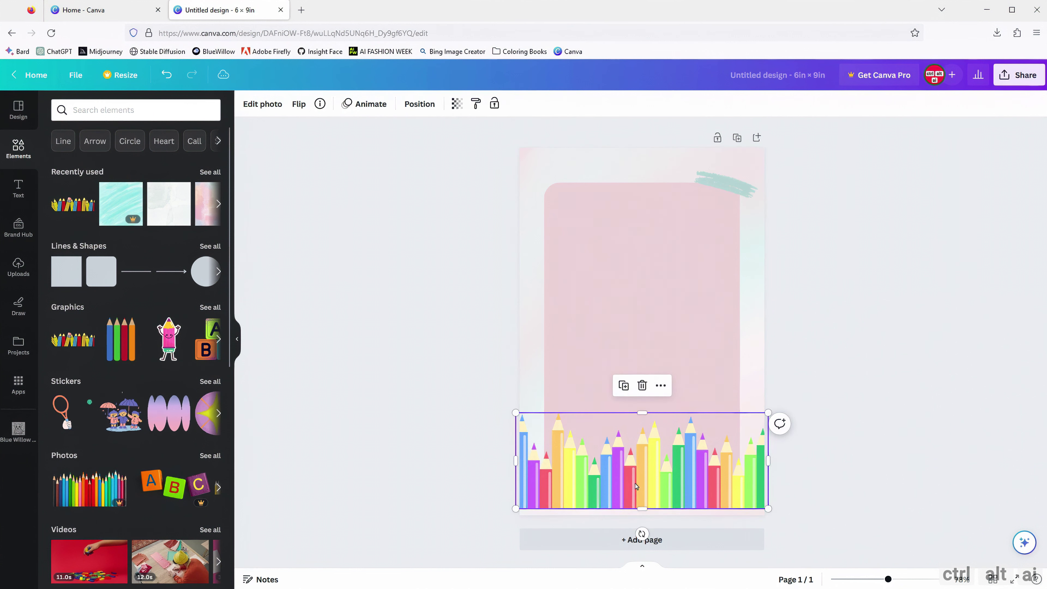
right_click(673, 482)
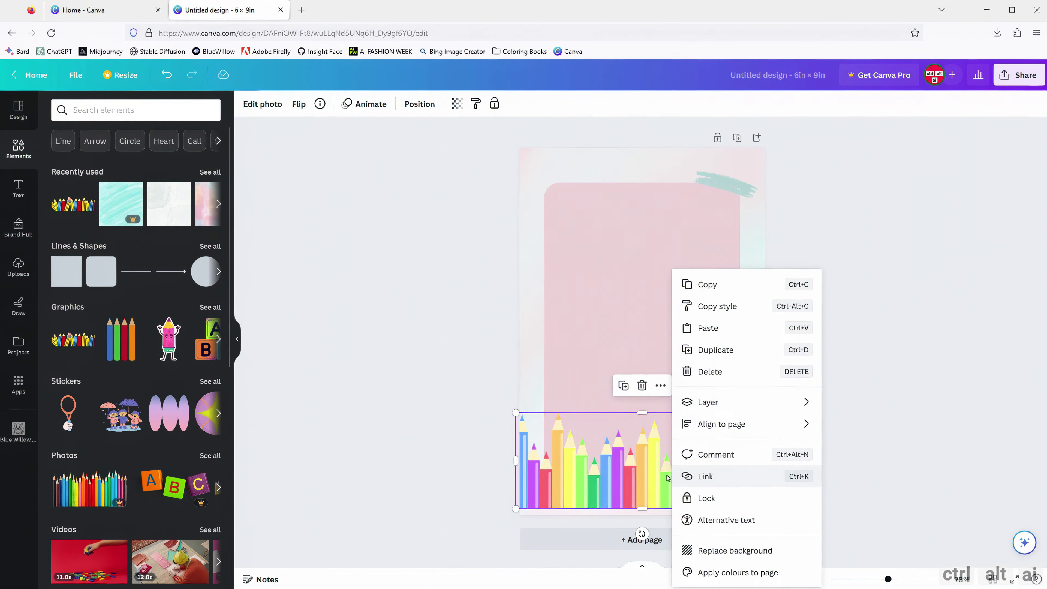
key(Escape)
click(642, 385)
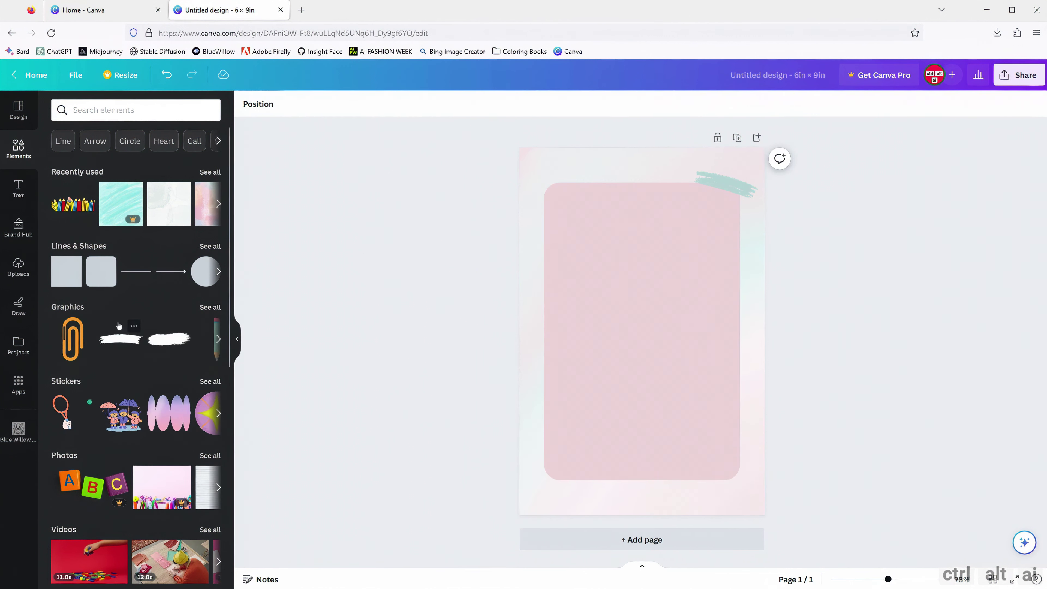
Add the recently used outlined pencil row graphic and enlarge it to span the bottom edge of the page
click(218, 339)
click(218, 339)
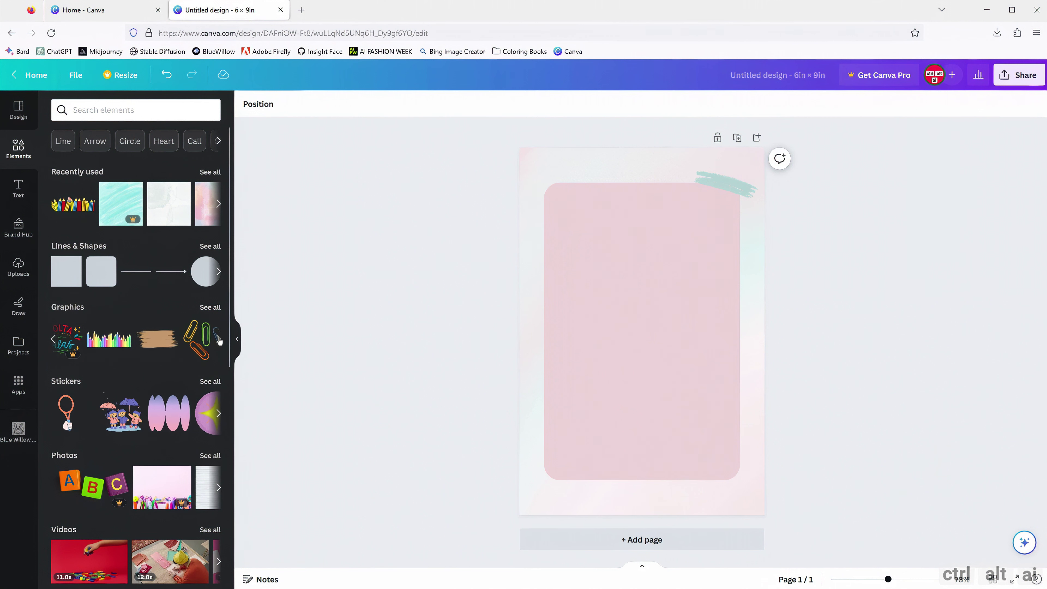
click(219, 339)
click(218, 339)
click(219, 339)
click(218, 339)
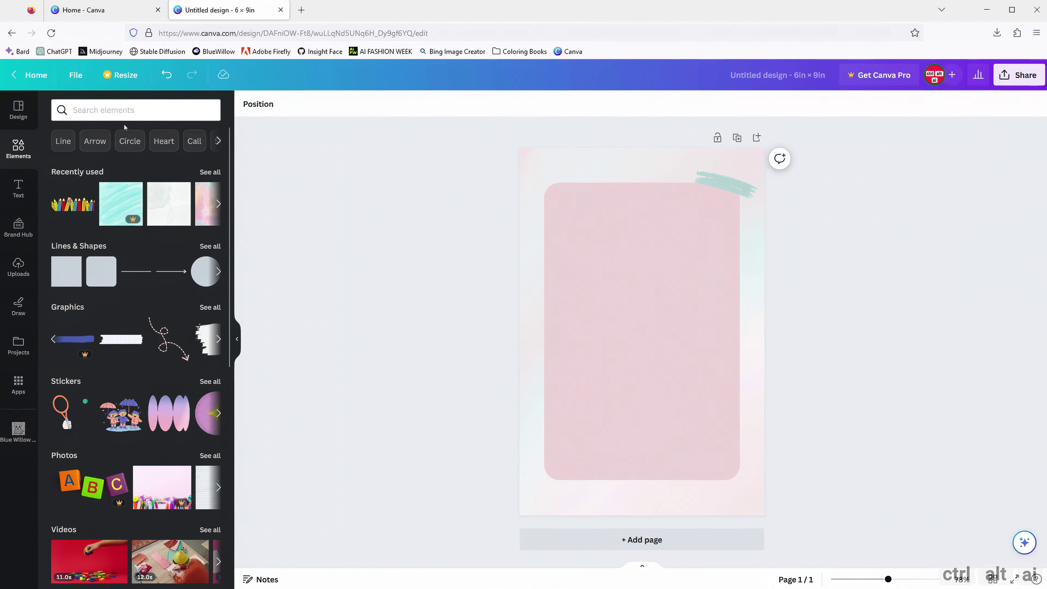
click(68, 209)
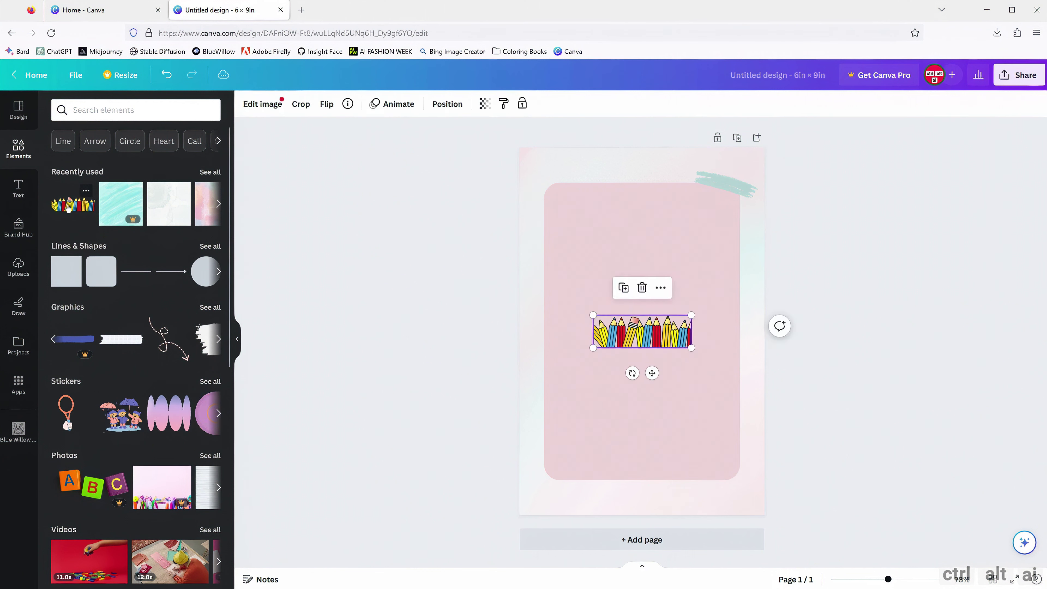
mouse_move(643, 331)
mouse_down()
mouse_move(645, 364)
mouse_move(569, 498)
mouse_move(766, 432)
mouse_up()
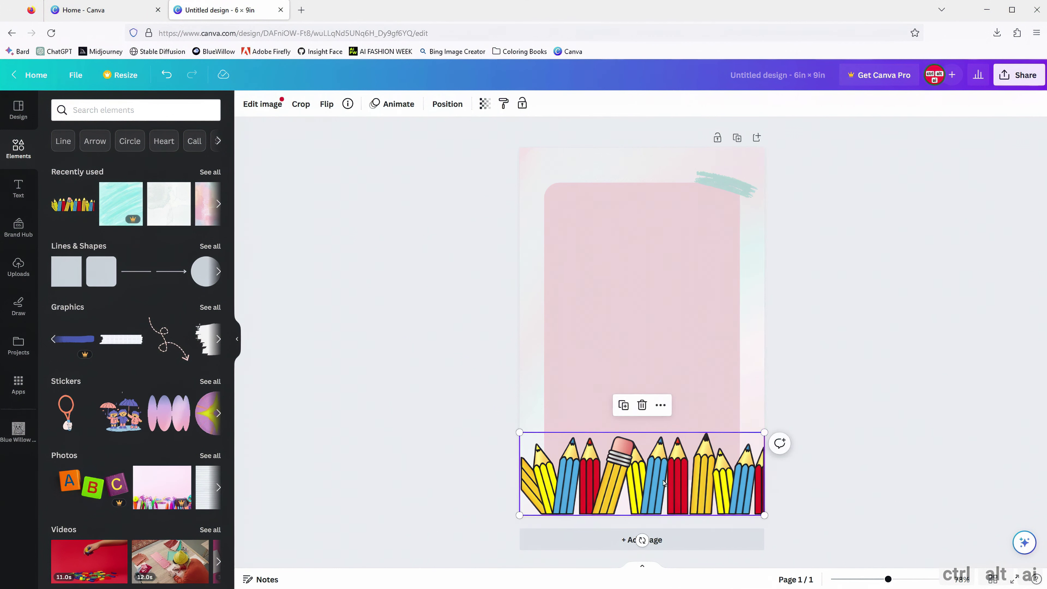
drag(666, 482, 664, 483)
click(458, 456)
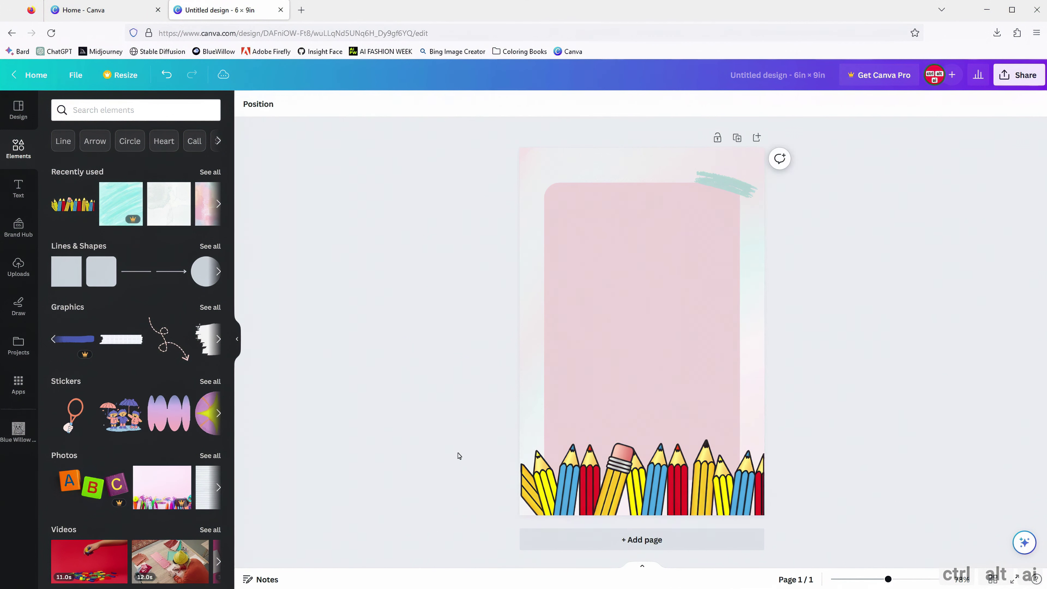
Widen the pencil row slightly past both side edges of the page
click(525, 515)
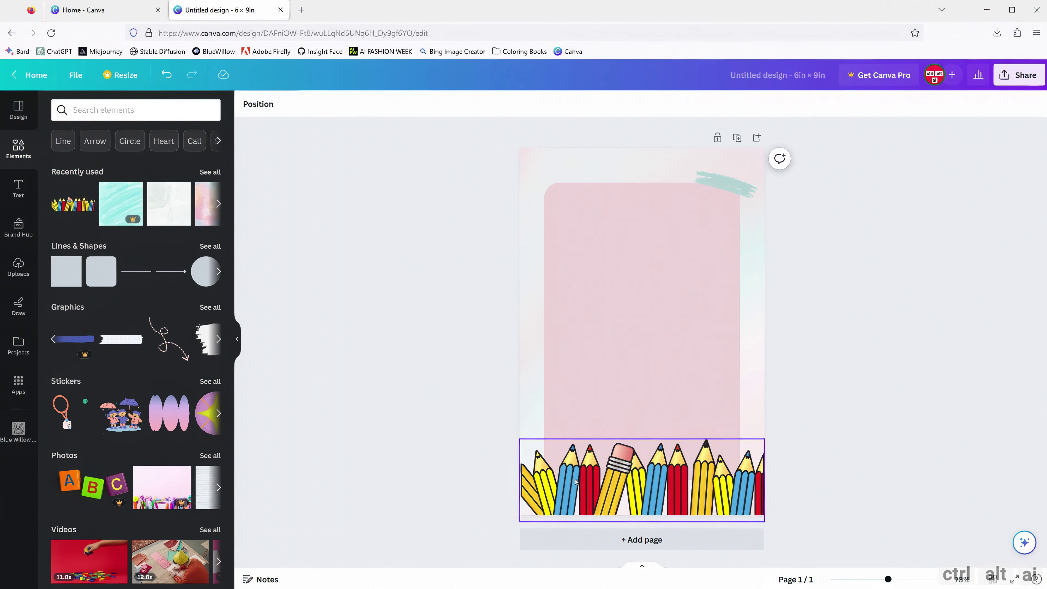
drag(518, 523, 515, 524)
drag(765, 522, 768, 524)
click(807, 485)
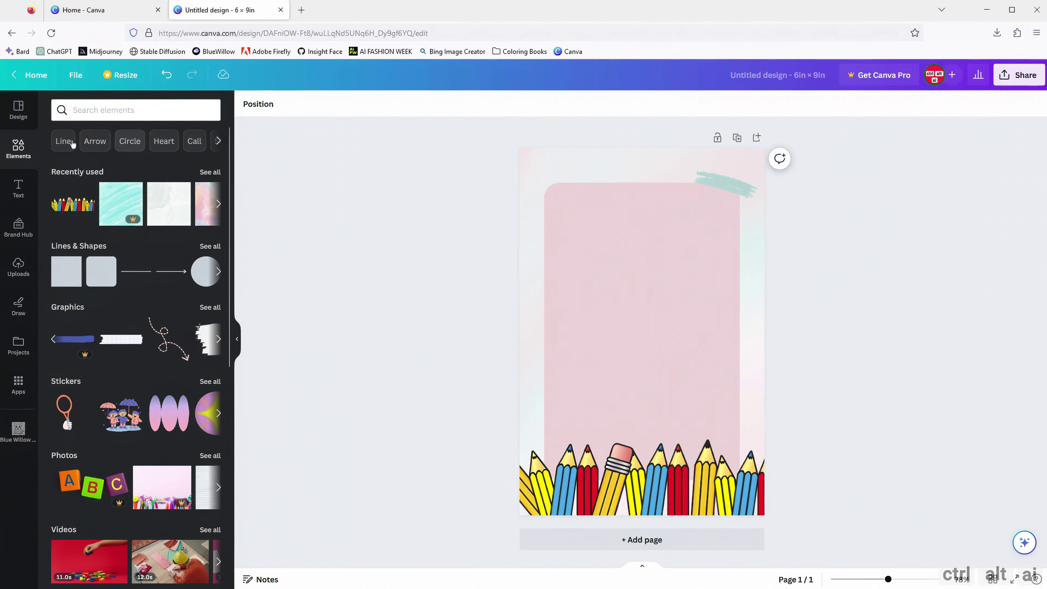
Add a heading reading "Coloring Book" in the upper part of the pink panel
click(18, 189)
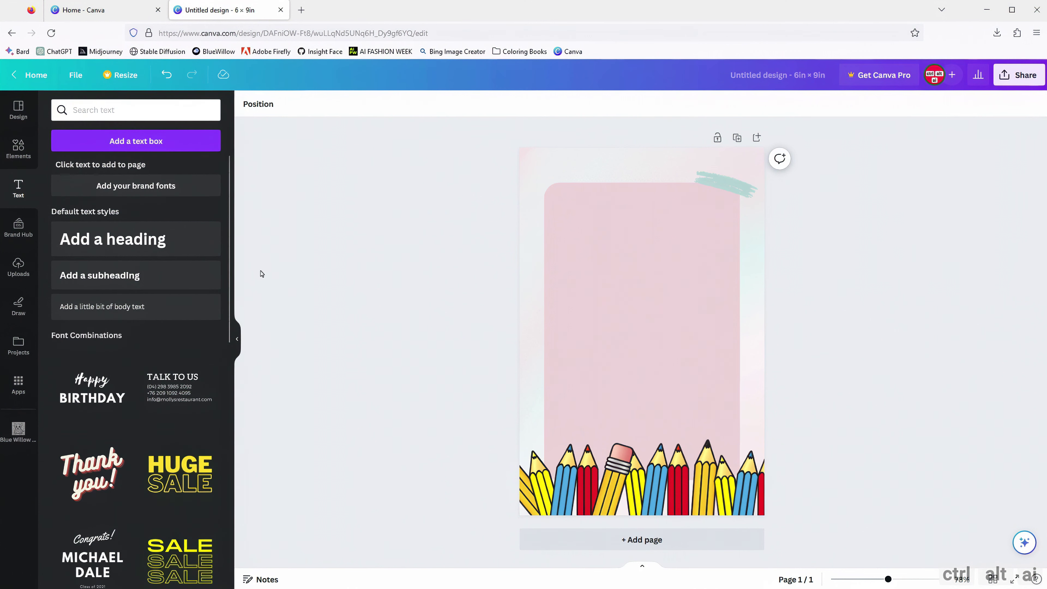
click(136, 241)
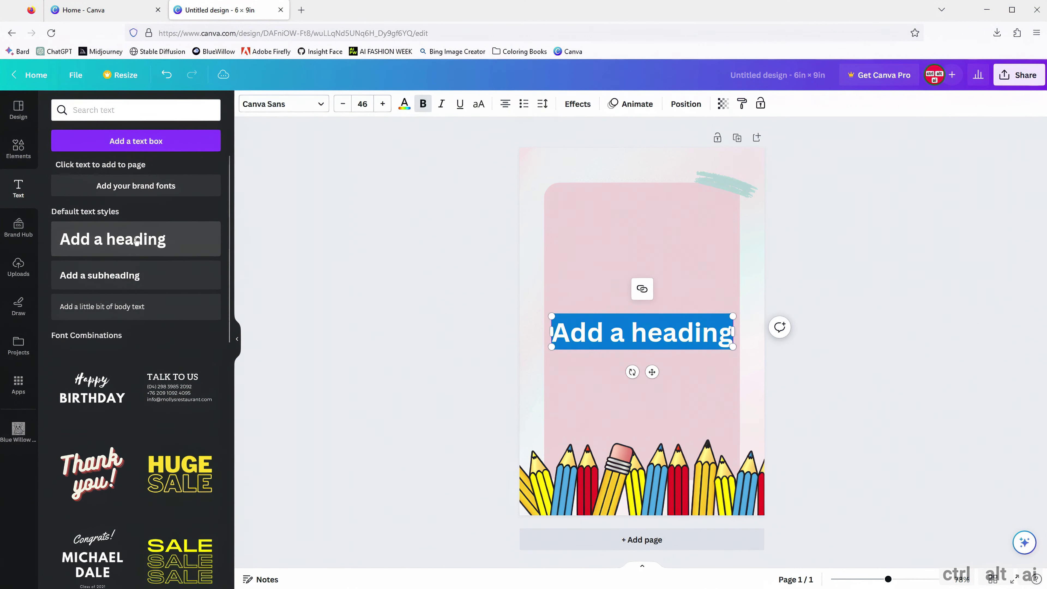
click(646, 334)
drag(638, 326, 630, 248)
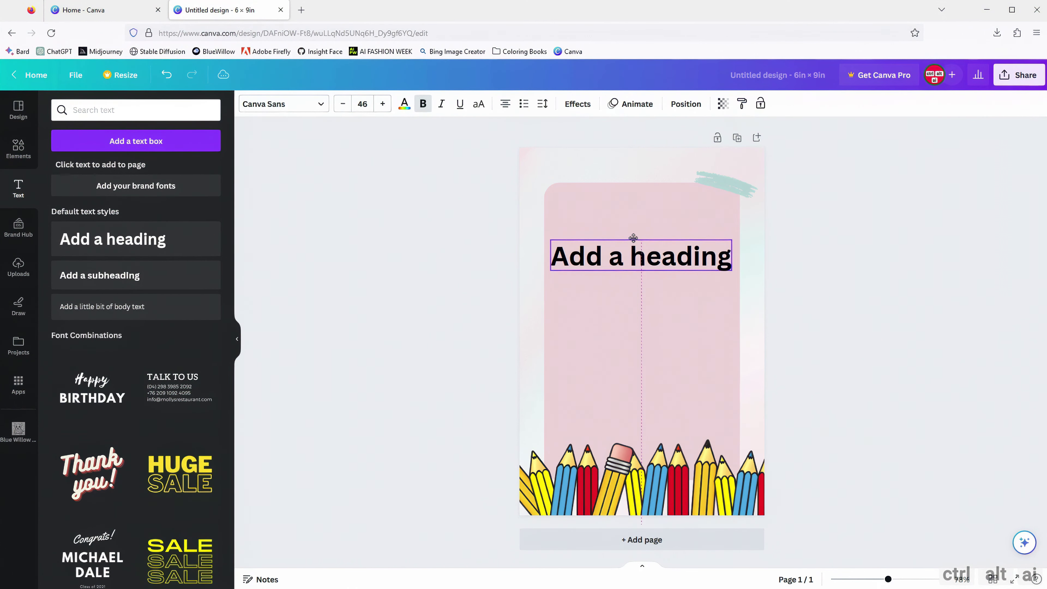
triple_click(628, 253)
text(Coloring Book)
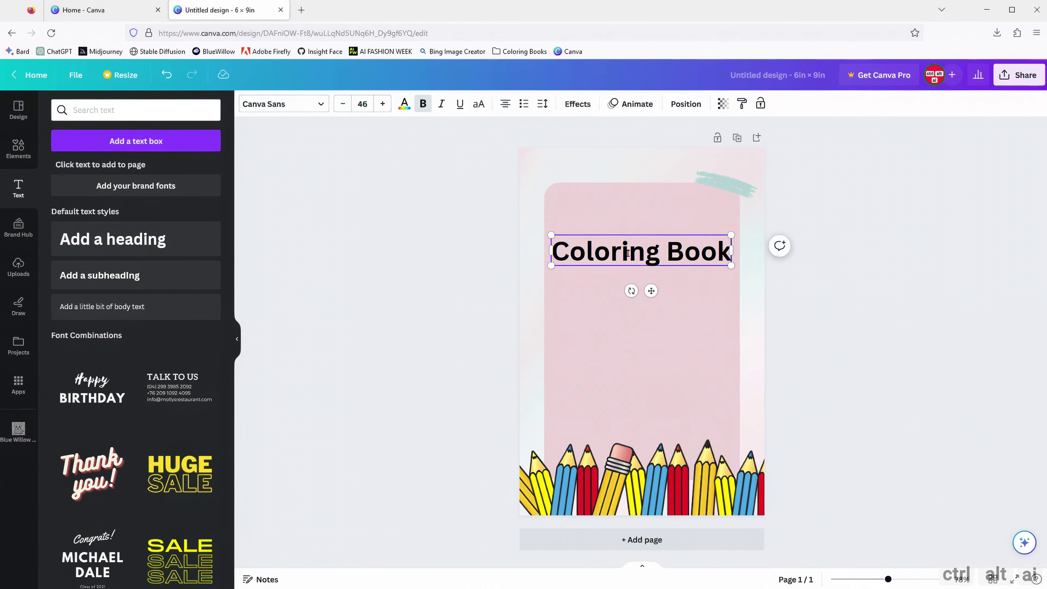
Set the title's font to Oregano and enlarge it to about size 61.3, nearly filling the panel's width
key(ctrl+a)
click(284, 104)
text(oreg)
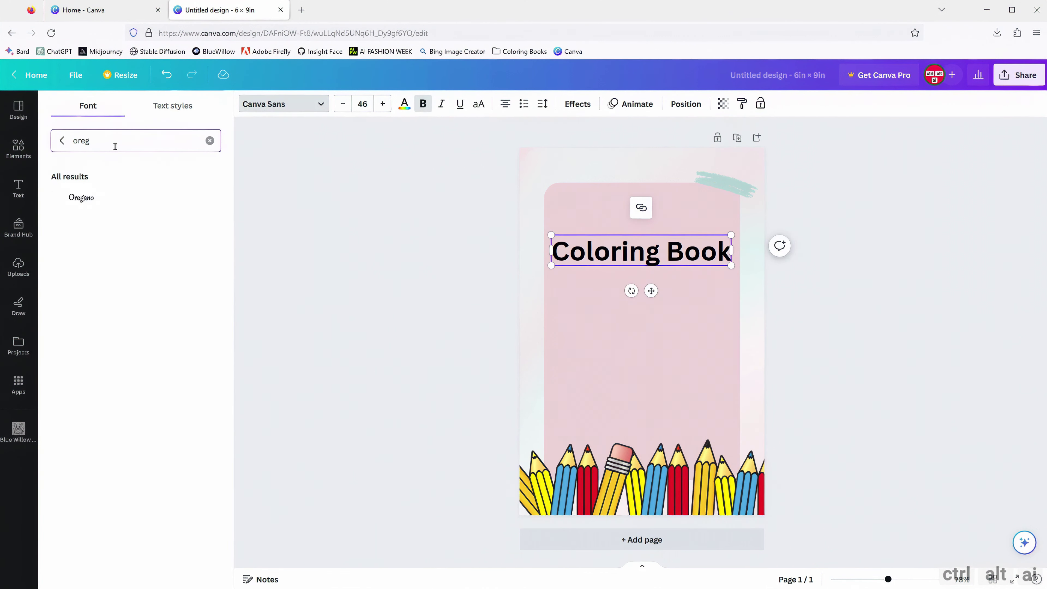
click(133, 199)
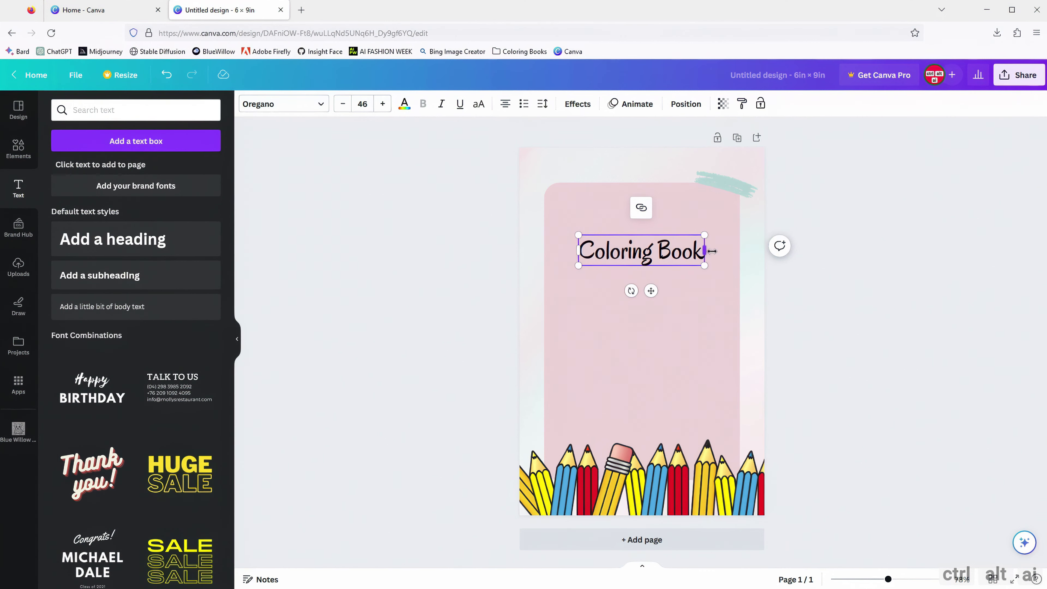
drag(704, 250, 724, 266)
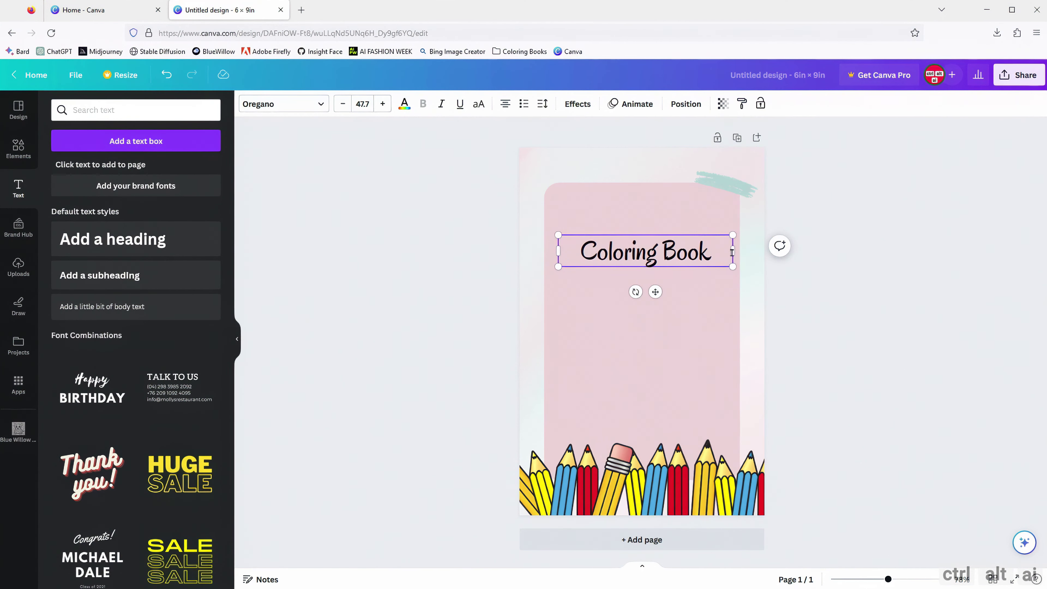
drag(733, 251, 726, 292)
Color the "Coloring Book" title violet and apply the Shadow effect to it
click(664, 257)
click(404, 104)
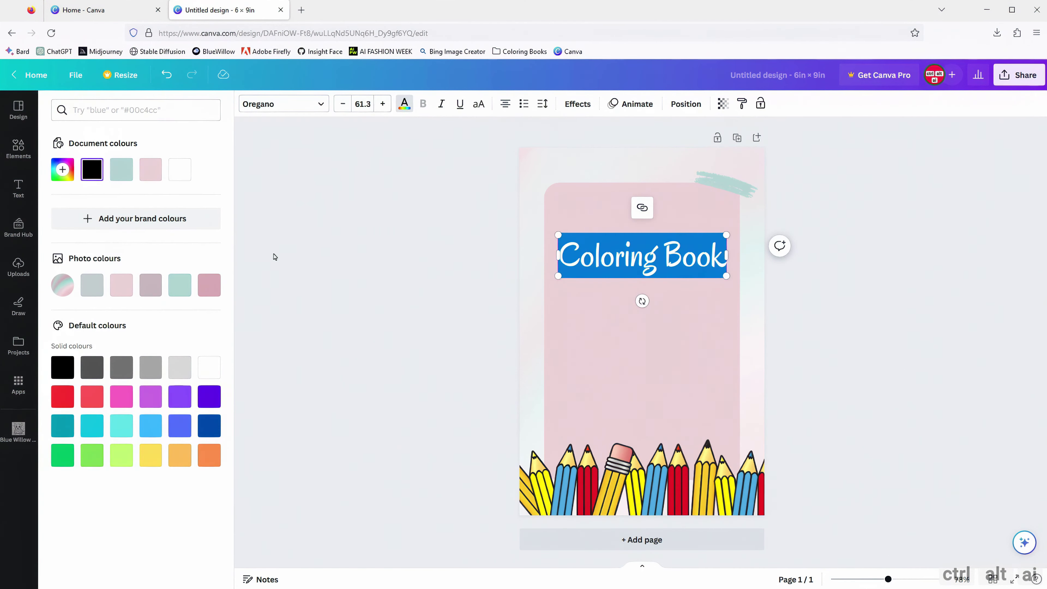
click(149, 396)
key(Escape)
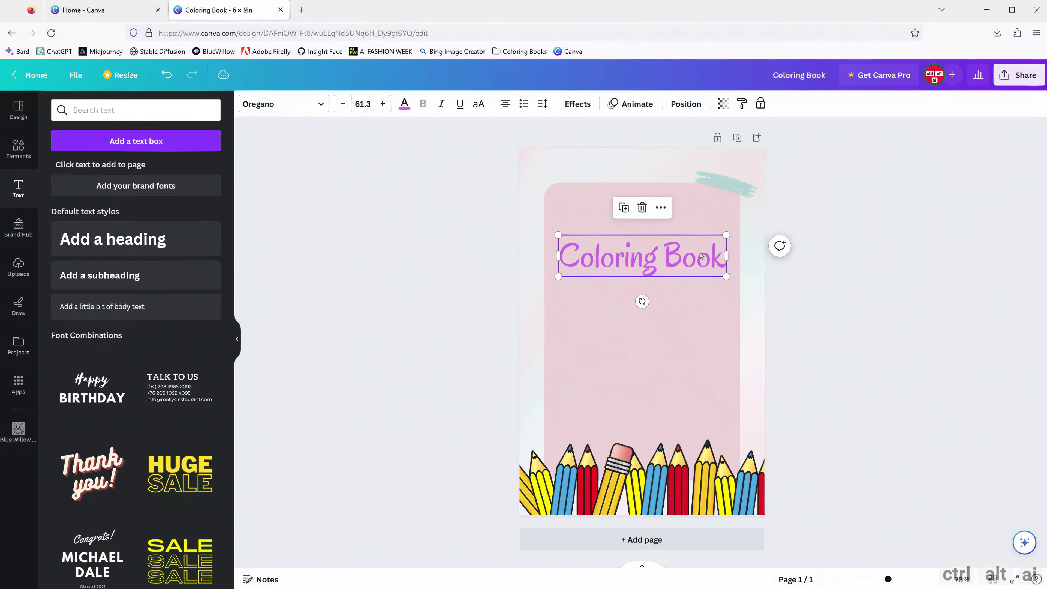
click(404, 103)
click(180, 396)
click(578, 103)
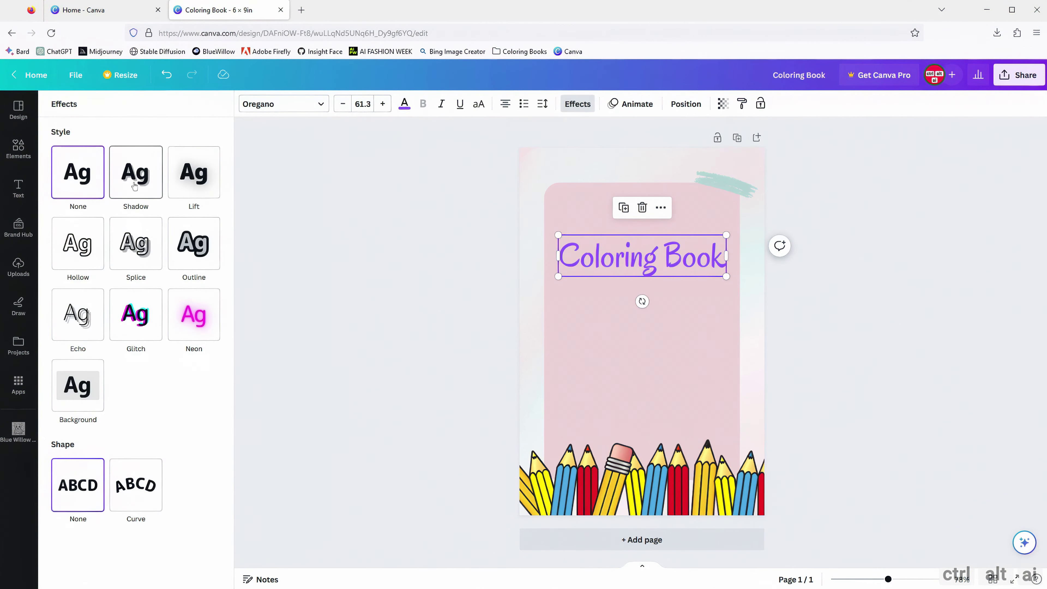
click(136, 186)
click(294, 414)
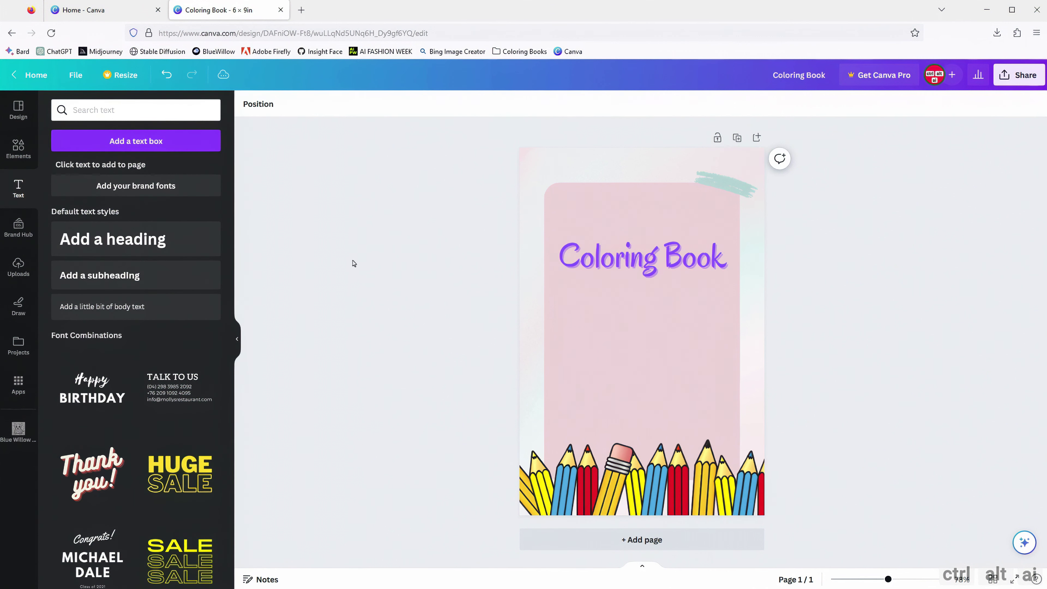
Add a two-line subheading reading "by ControlAltAI"
click(208, 275)
text(by)
key(Return)
text(ControlAltA)
key(ctrl+a)
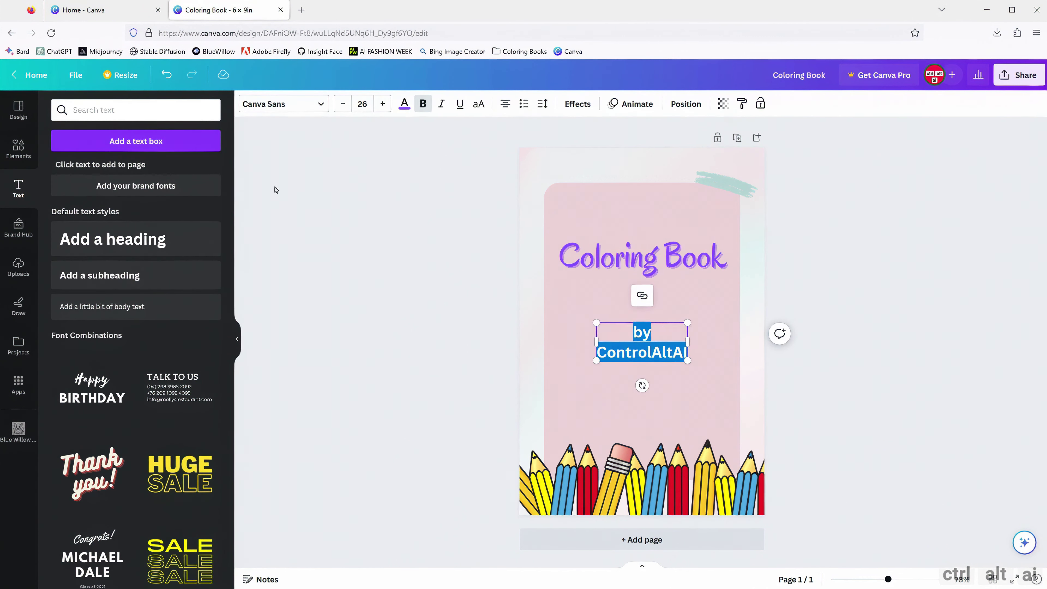
Style the author line in pink Oregano just above the pencils, and shift the title slightly upward
click(306, 103)
click(110, 200)
drag(675, 362, 643, 411)
mouse_move(643, 253)
mouse_down()
mouse_move(644, 312)
mouse_move(643, 244)
mouse_up()
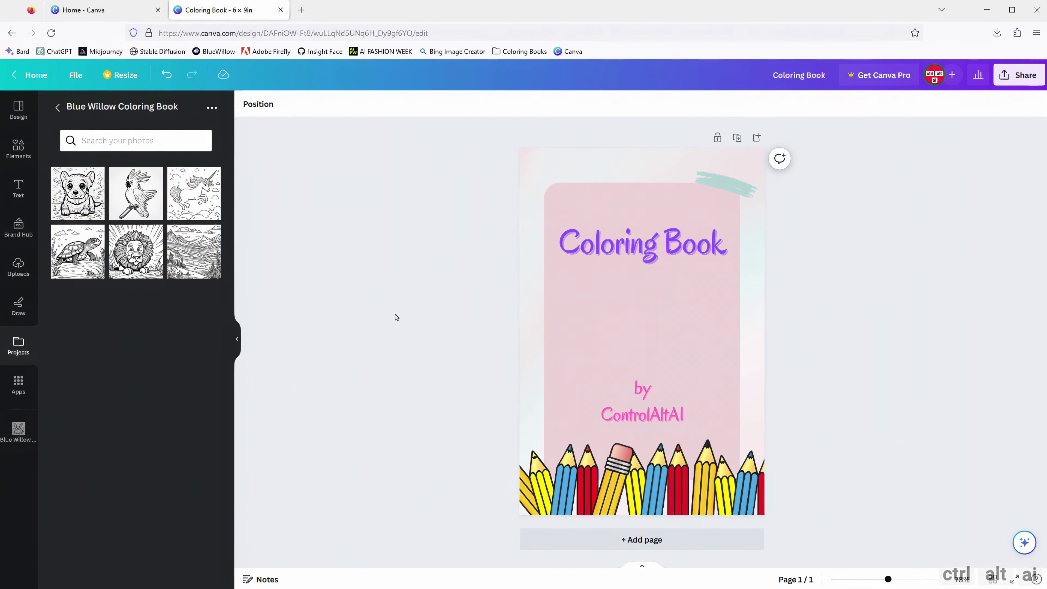
Search the elements for "cockatoo" and place the yellow-green cockatoo graphic below the title
click(57, 107)
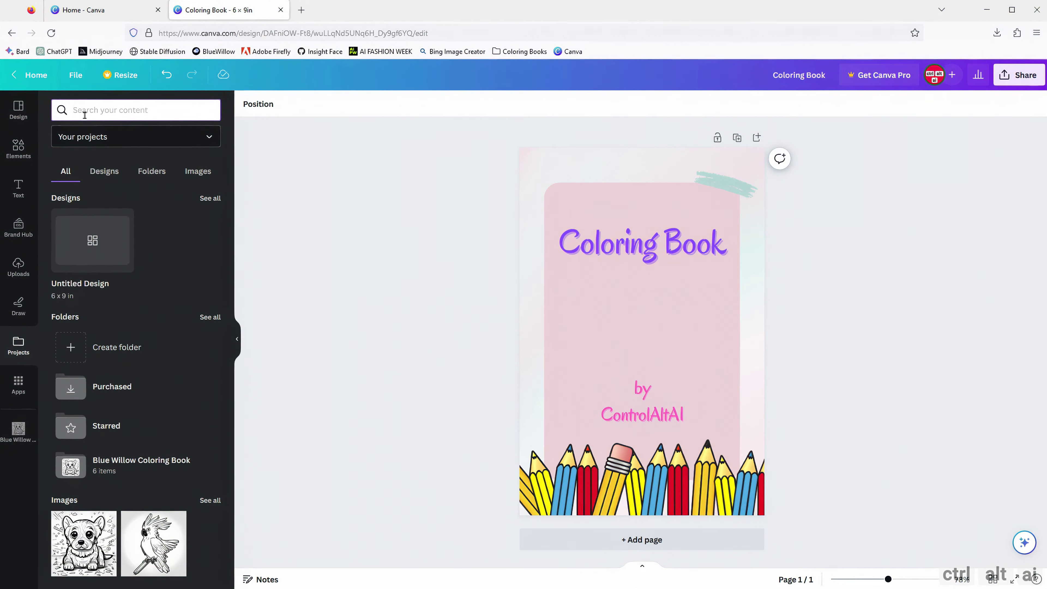
click(18, 148)
click(82, 110)
text(cock)
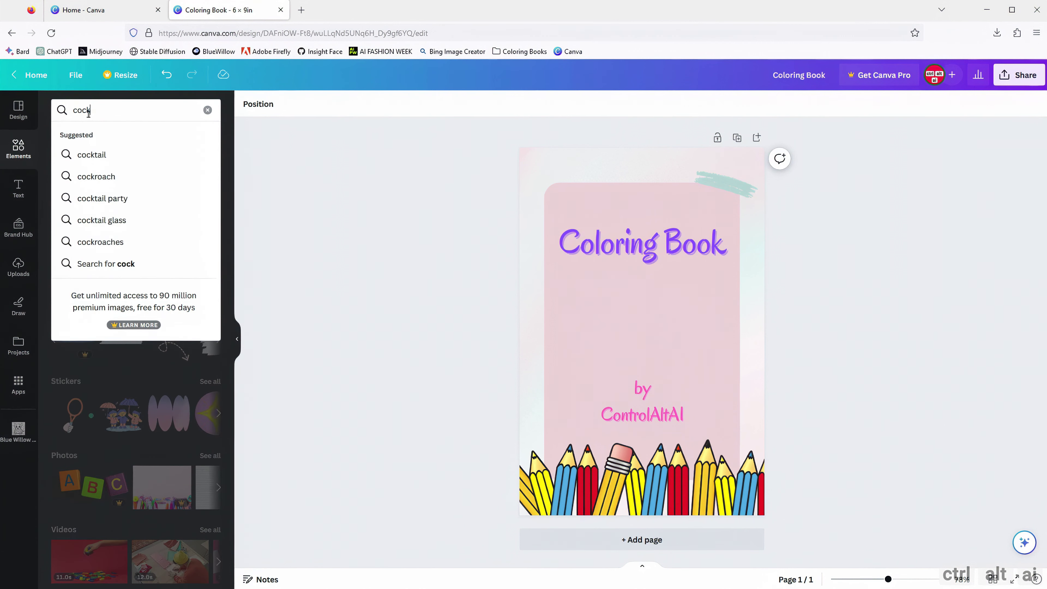
text(atoo)
click(100, 153)
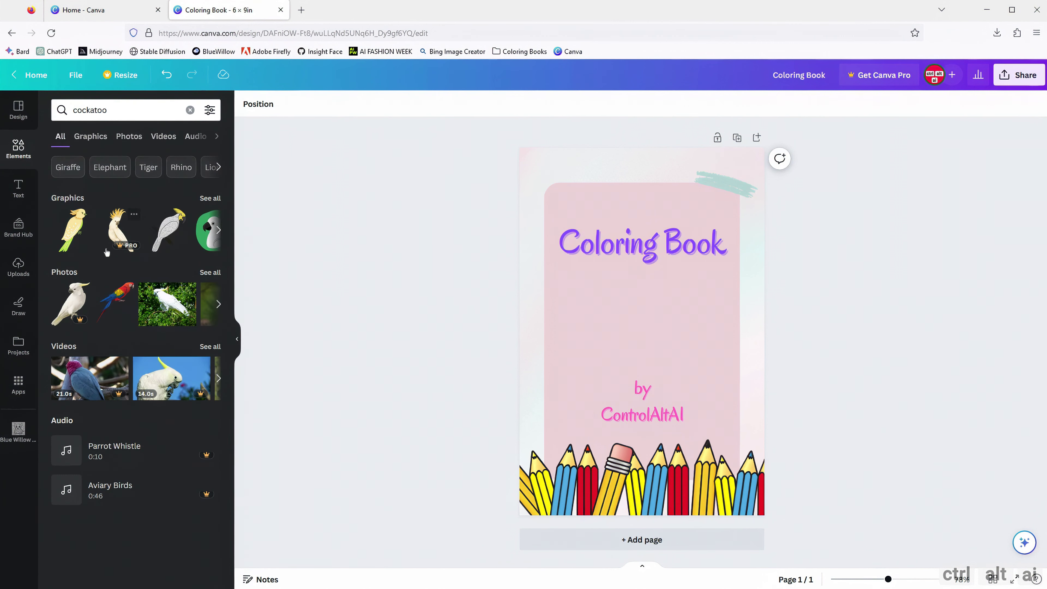
drag(72, 230, 619, 299)
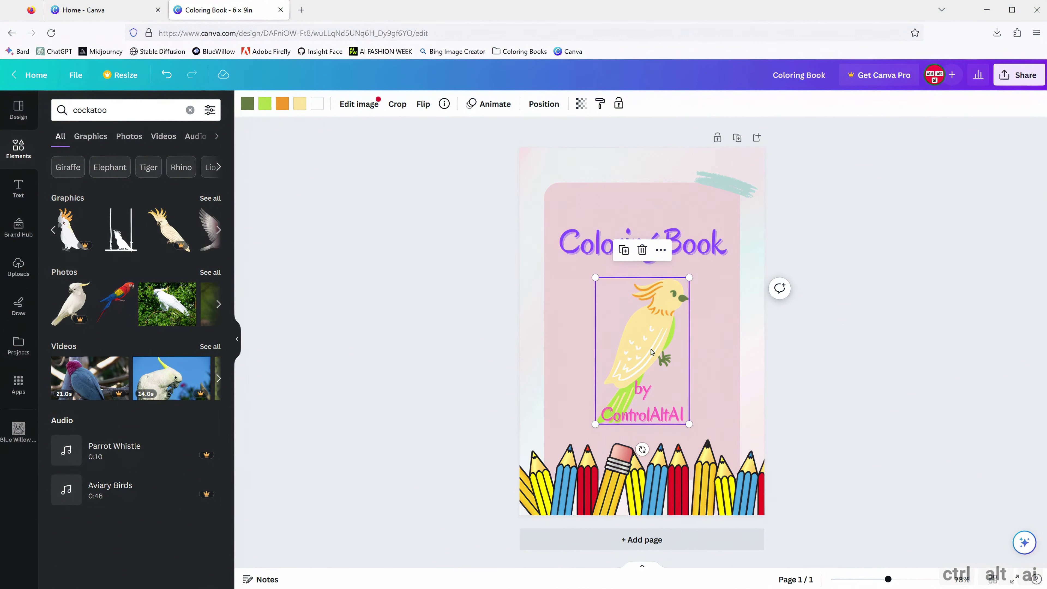
Shrink the cockatoo to about 1.62 × 2.54 in between the title and author line, and flip it horizontally
right_click(625, 400)
click(625, 400)
drag(689, 425, 658, 346)
click(423, 104)
click(431, 133)
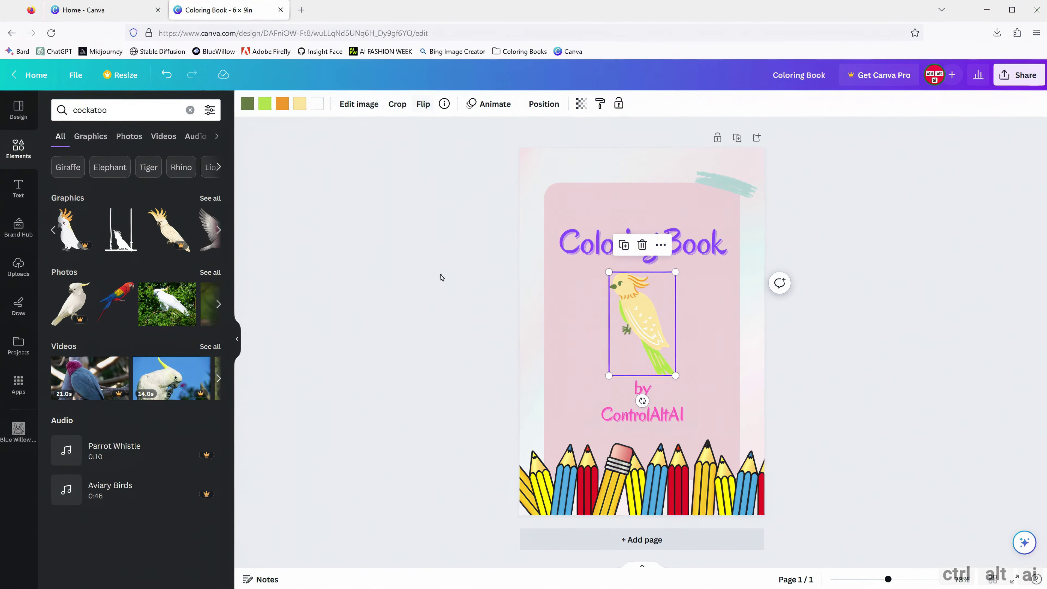
Center the cockatoo horizontally on the page
click(544, 104)
click(170, 224)
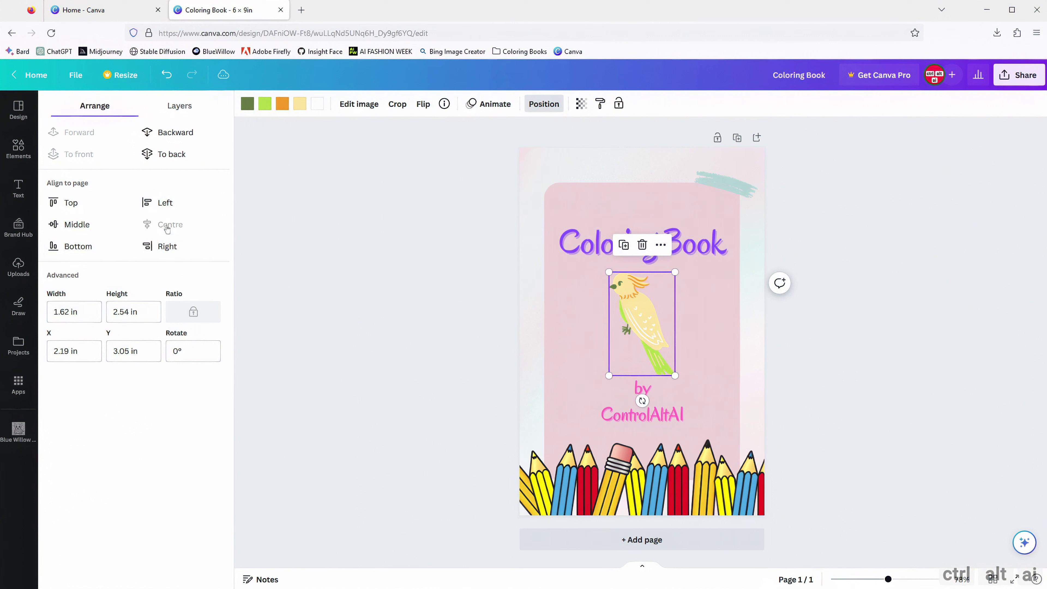
click(543, 103)
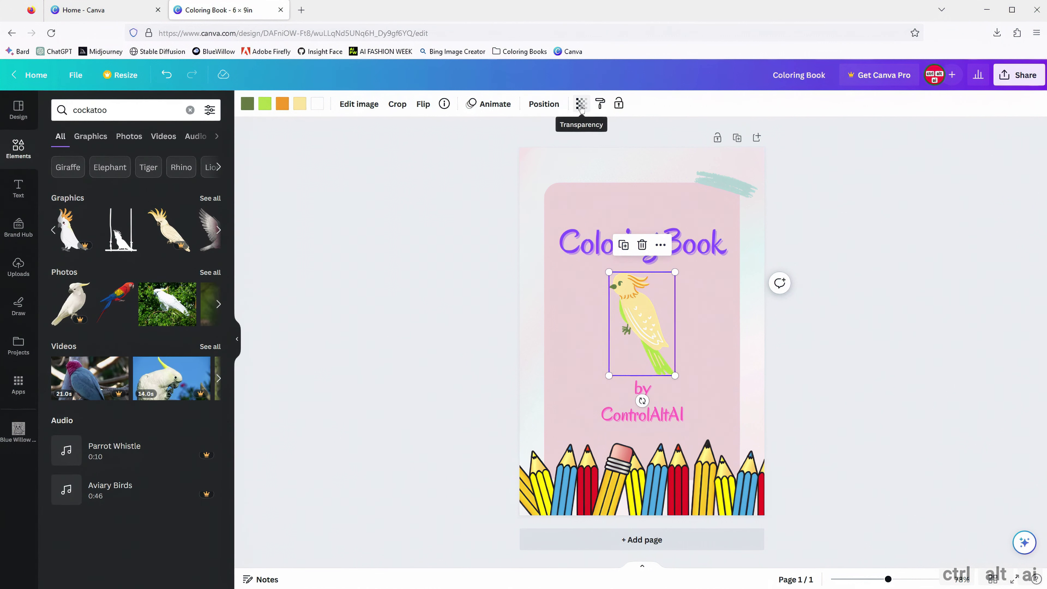
Recolor the cockatoo's orange crest and neck feathers violet
click(282, 104)
click(209, 425)
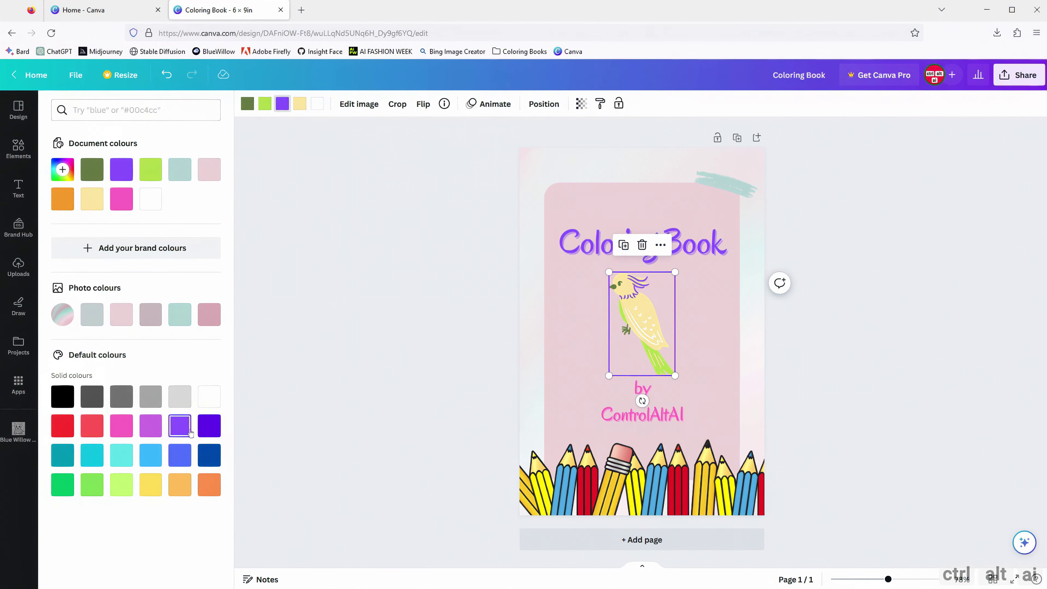
key(Escape)
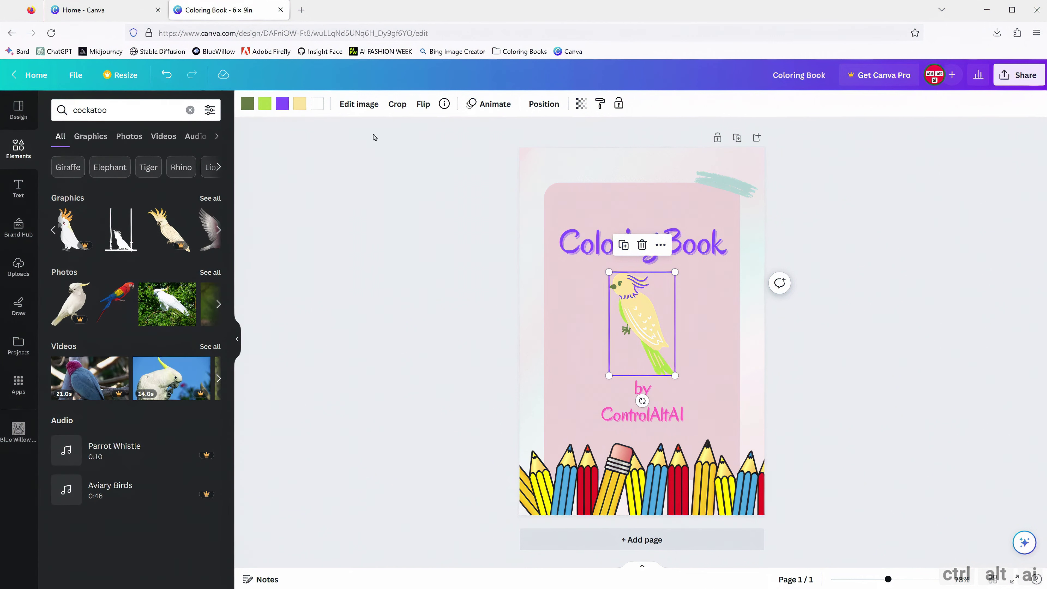
Recolor the cockatoo's cream body white, and its violet crest feathers and white wing markings black
click(300, 103)
click(209, 398)
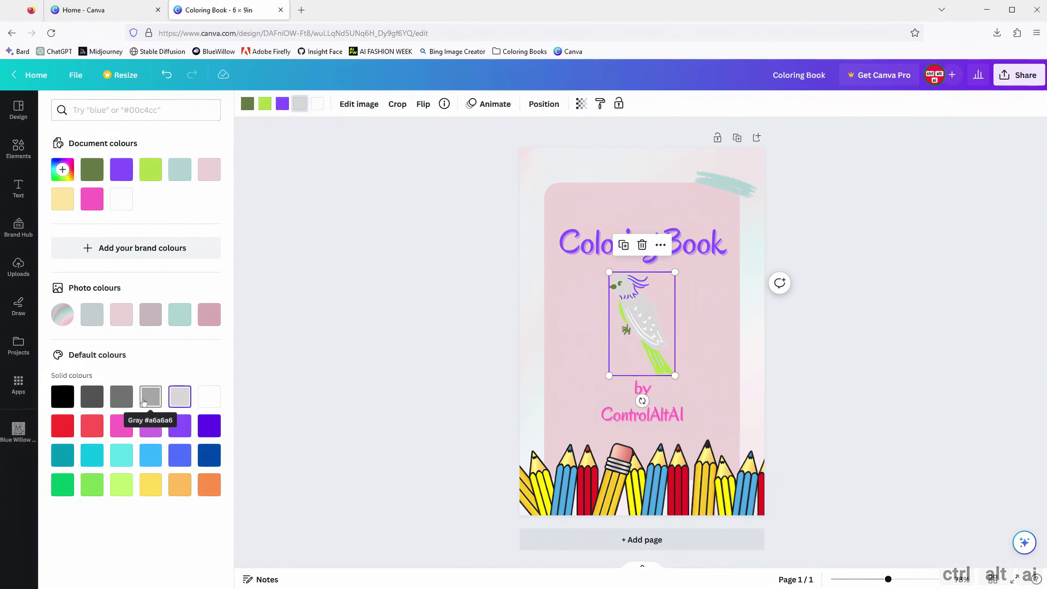
click(283, 104)
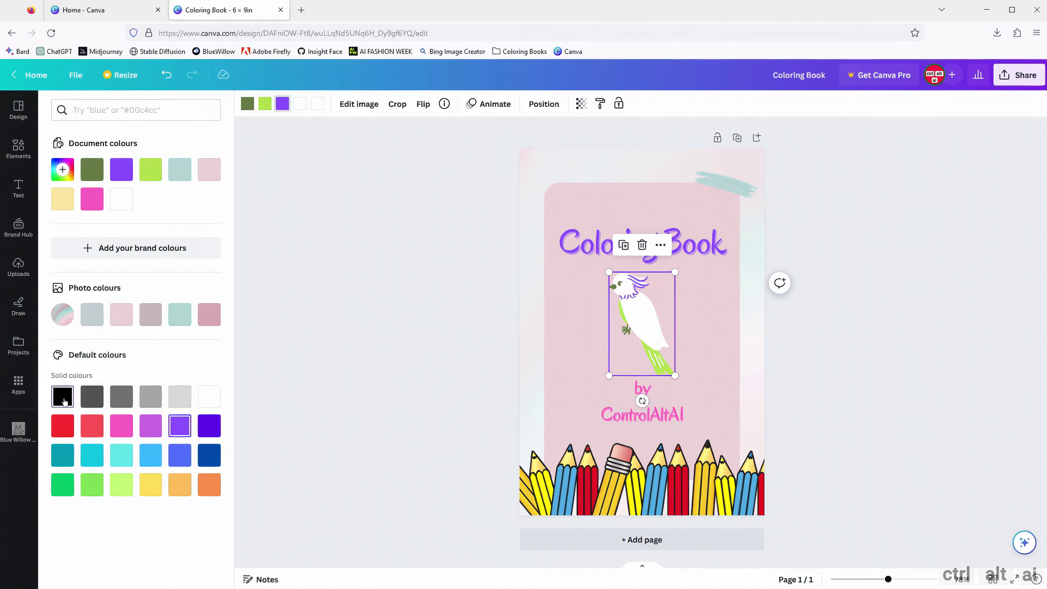
click(63, 397)
click(318, 104)
click(62, 398)
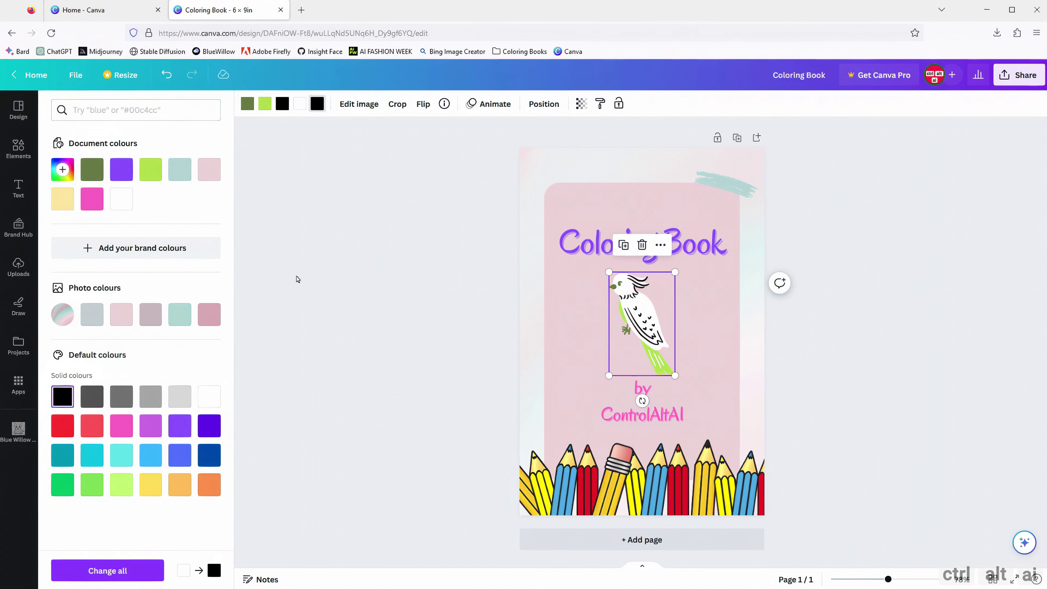
Recolor the cockatoo's lime-green tail light gray, and its dark green beak and feet black
click(265, 104)
click(180, 397)
click(248, 104)
click(62, 396)
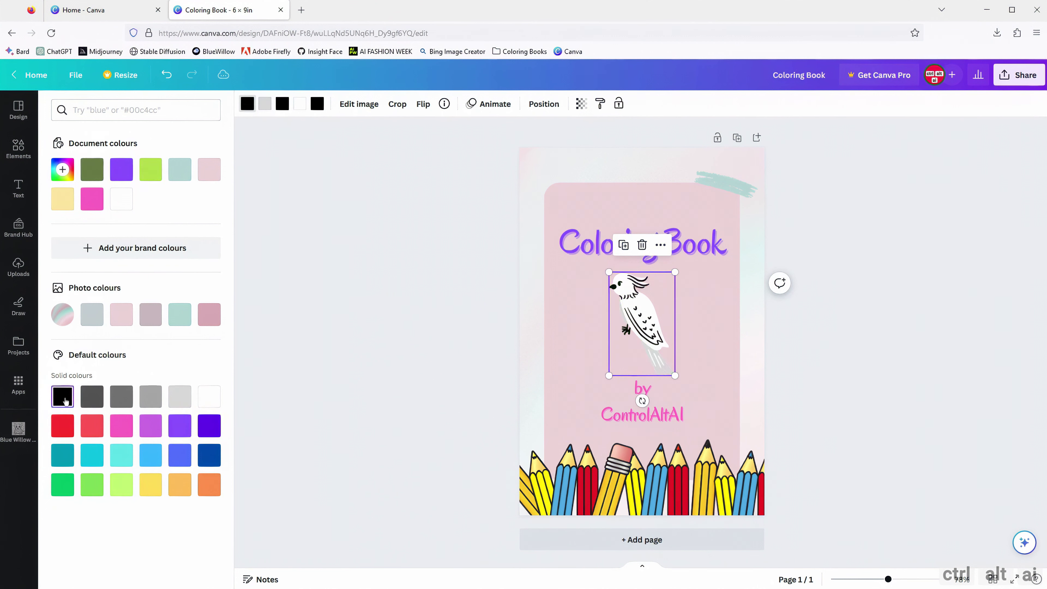
click(480, 342)
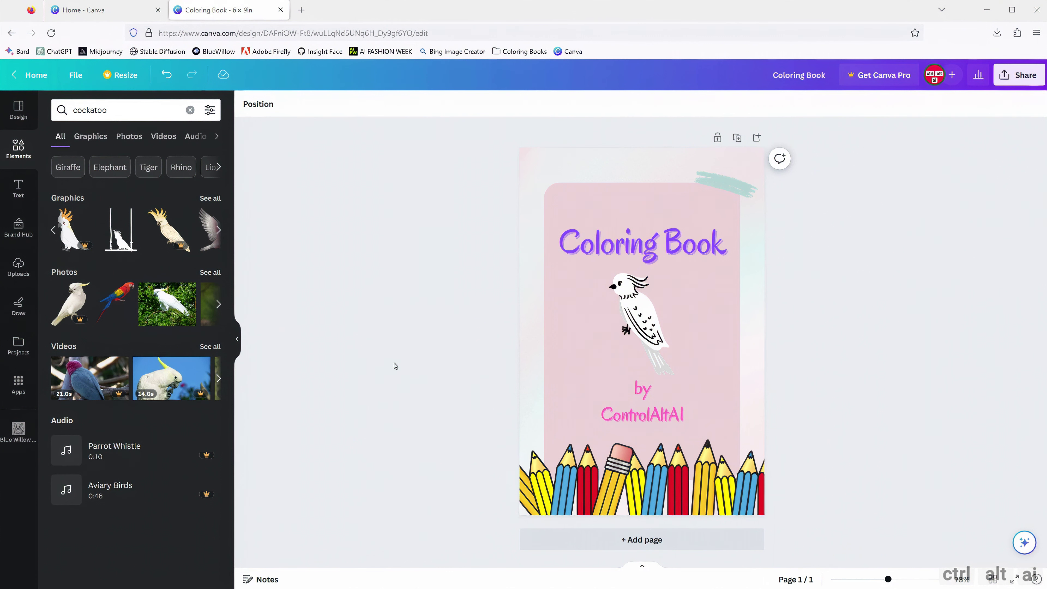
Add two blank pages after the cover, titling page 2 "Turtle" and page 3 "Turtle Coloring"
click(652, 544)
click(649, 541)
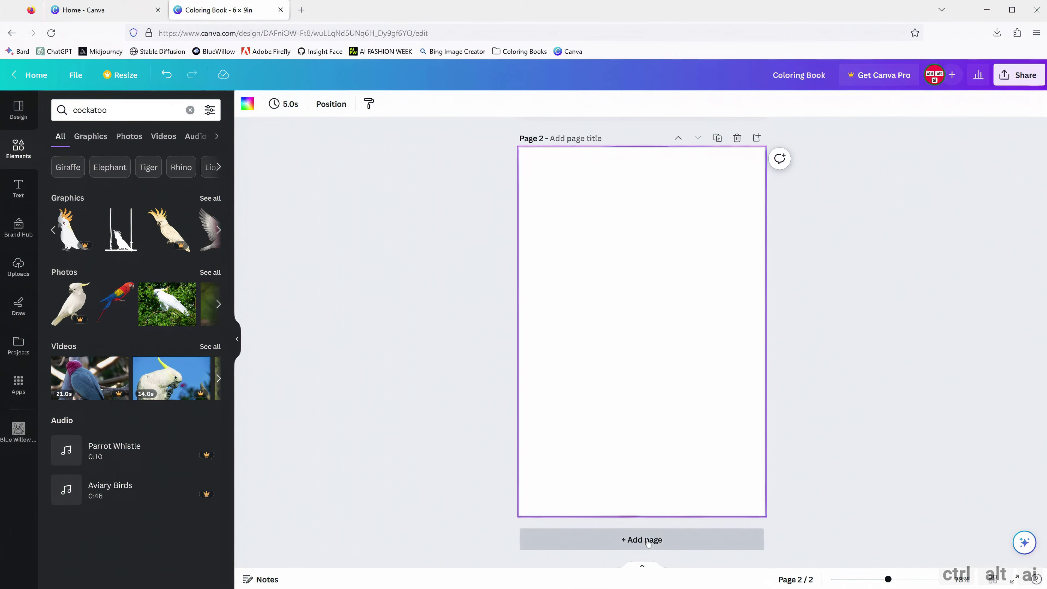
scroll(637, 405, up, 5)
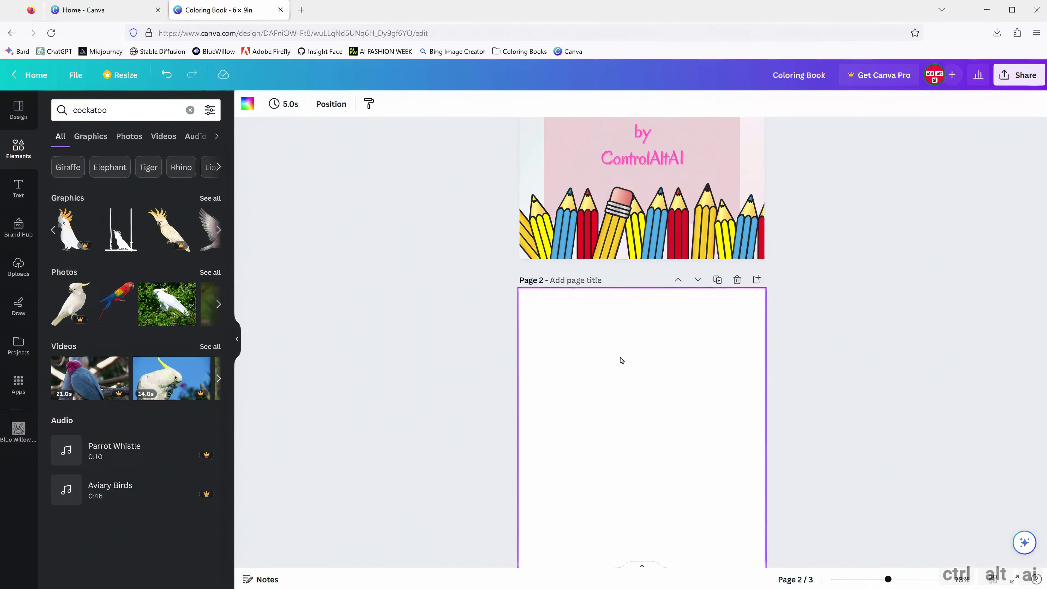
click(581, 281)
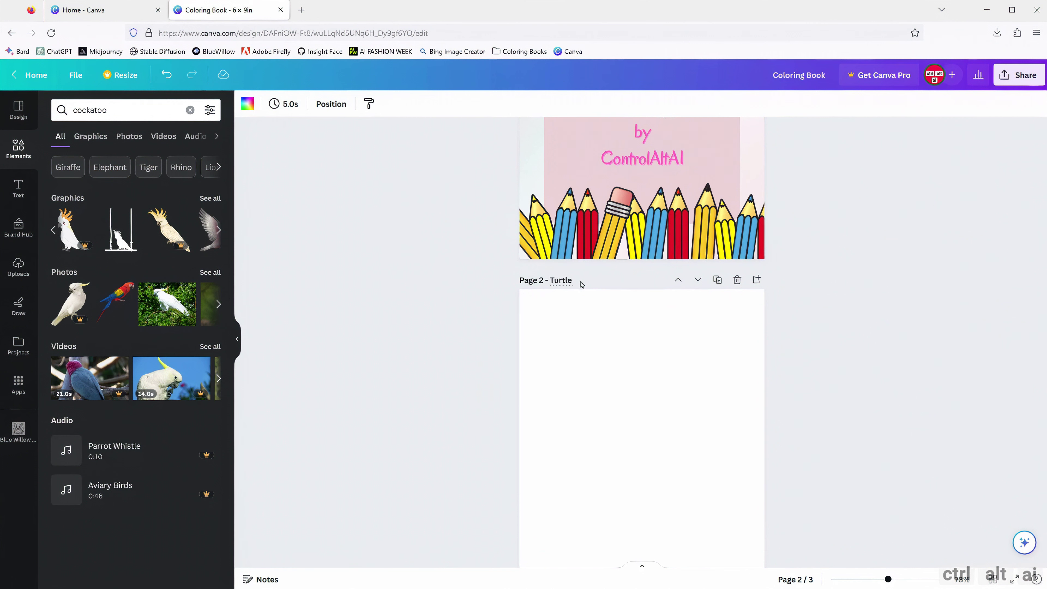
scroll(585, 339, down, 5)
click(566, 465)
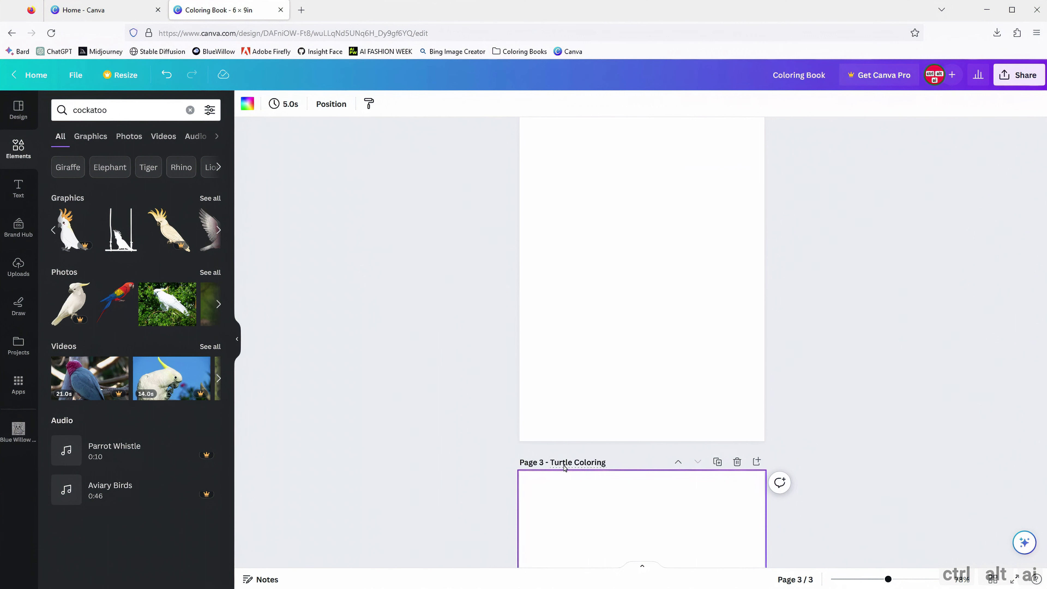
Place the turtle image from the Blue Willow Coloring Book folder on page 3, enlarge it slightly and center it
scroll(500, 430, down, 5)
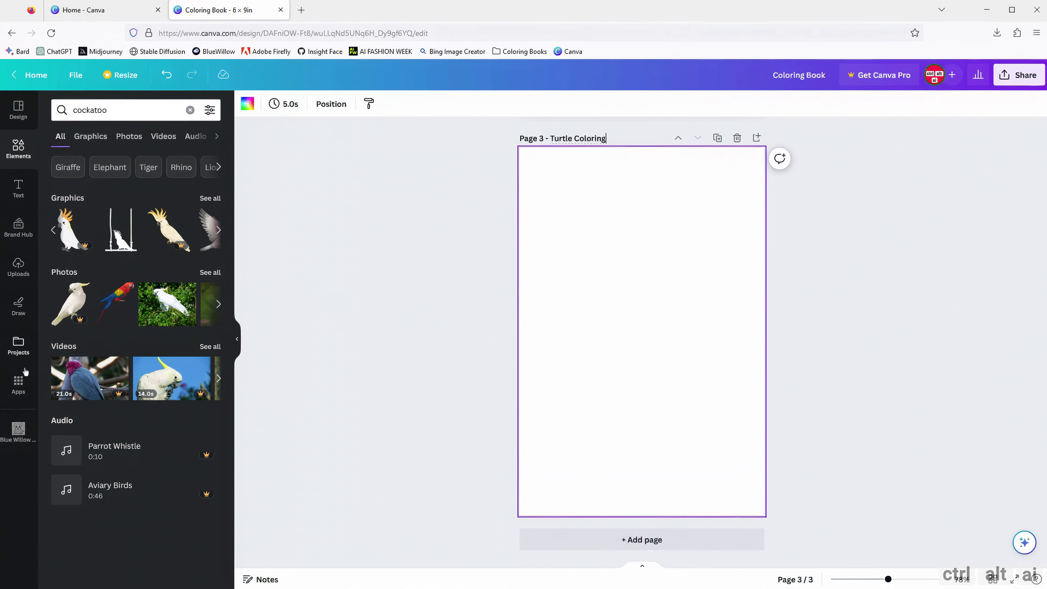
click(18, 345)
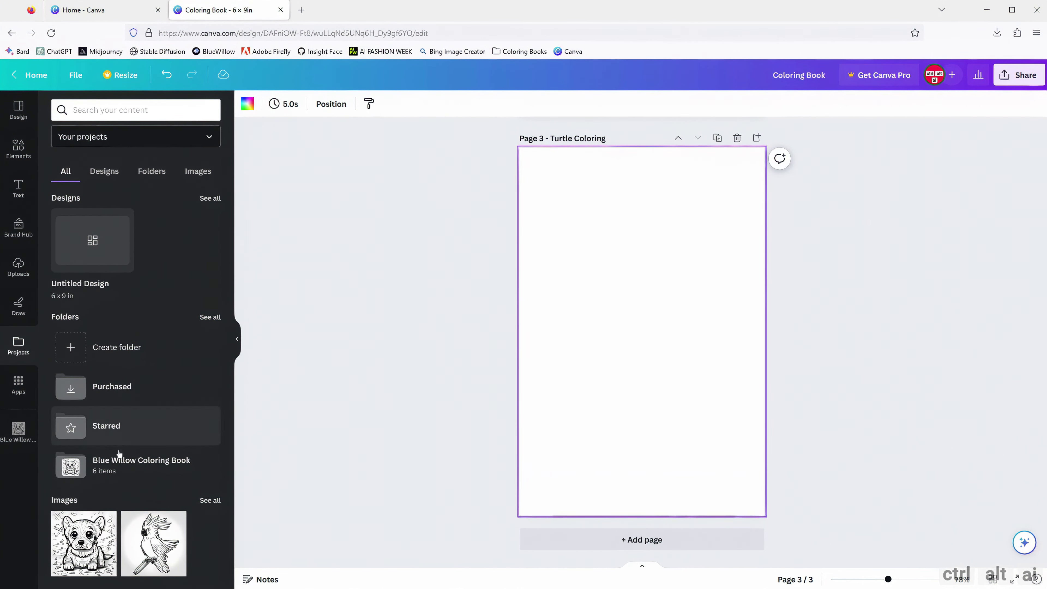
click(132, 464)
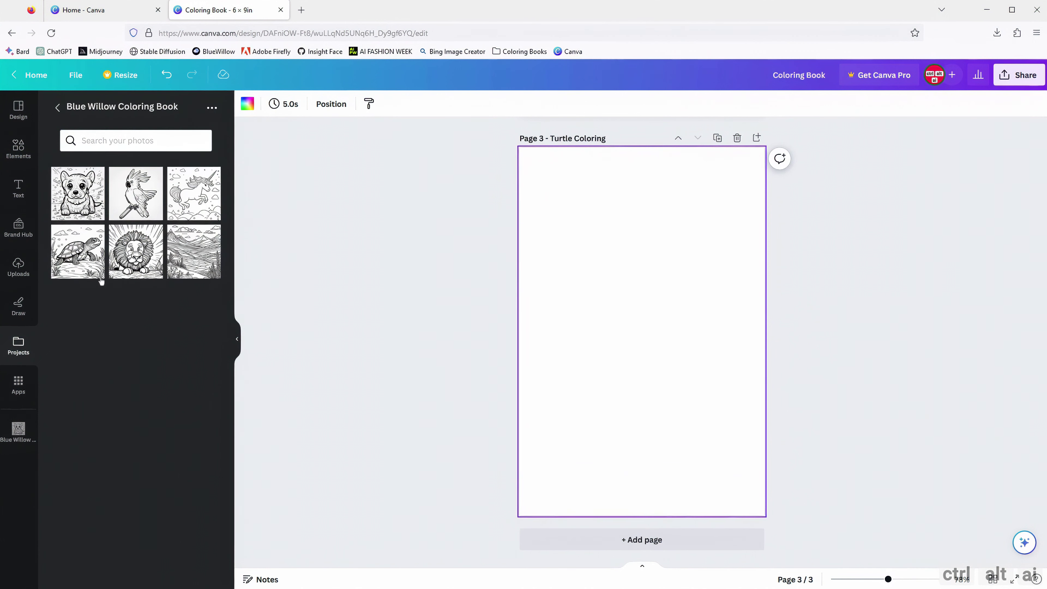
drag(84, 260, 594, 264)
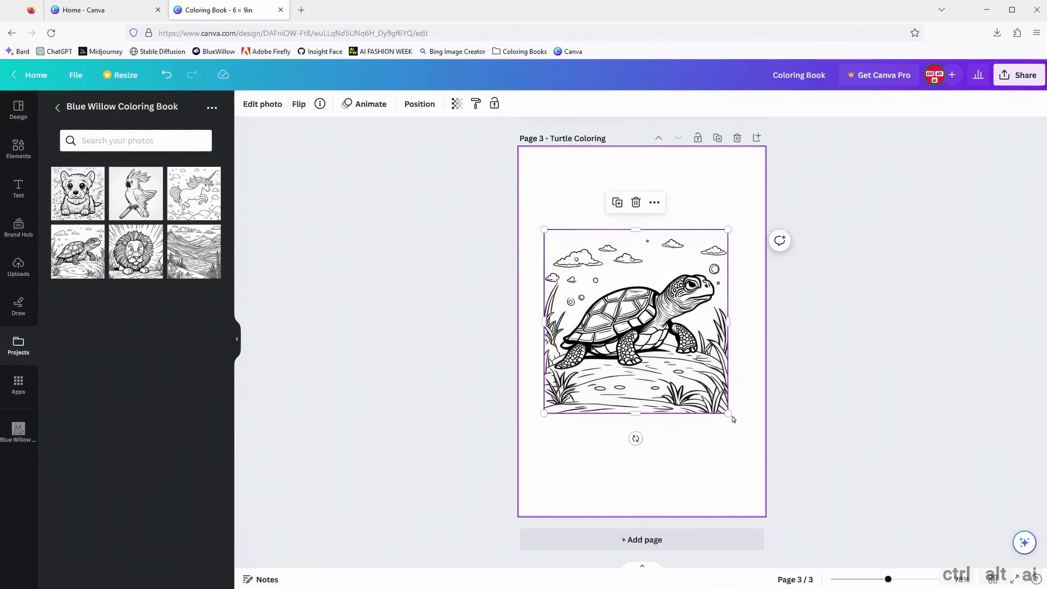
drag(728, 413, 740, 426)
mouse_move(680, 371)
mouse_down()
mouse_move(679, 362)
mouse_move(681, 374)
mouse_up()
click(803, 382)
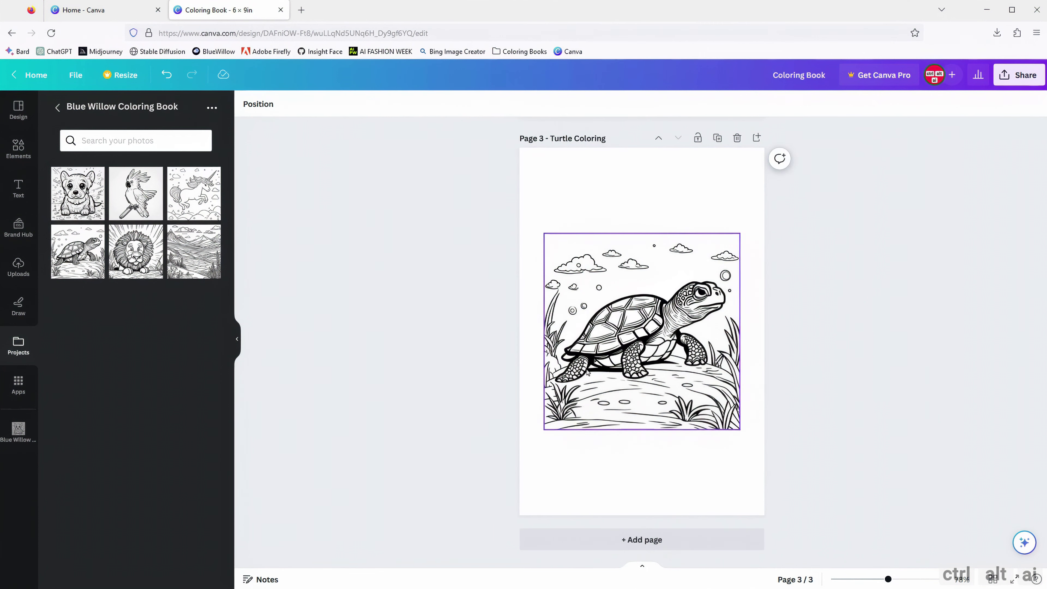
Open ChatGPT in a new browser tab and select the GPT-3.5 model
scroll(626, 381, up, 8)
scroll(617, 315, up, 2)
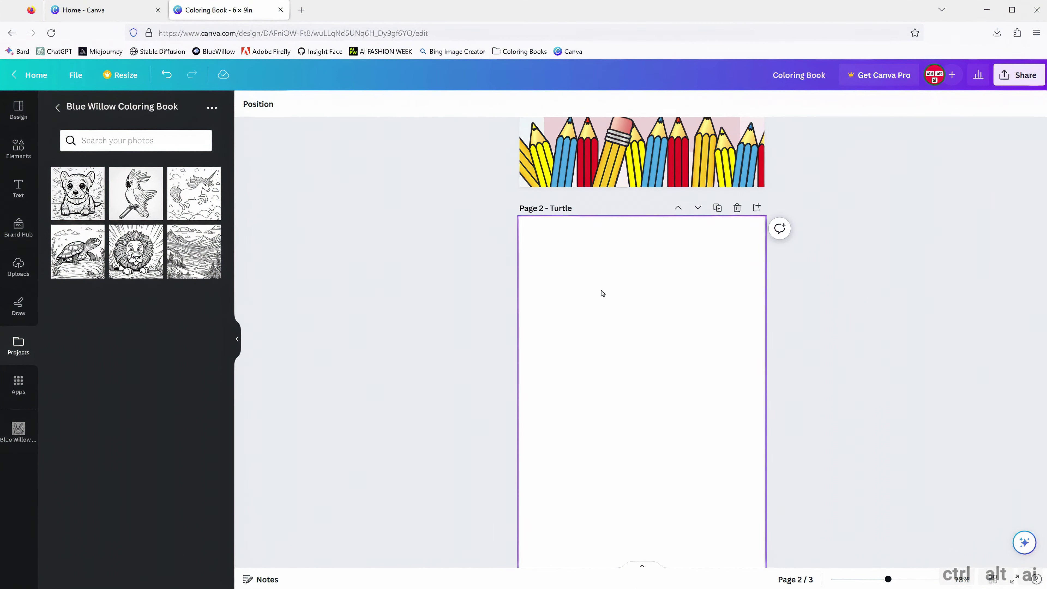
click(302, 10)
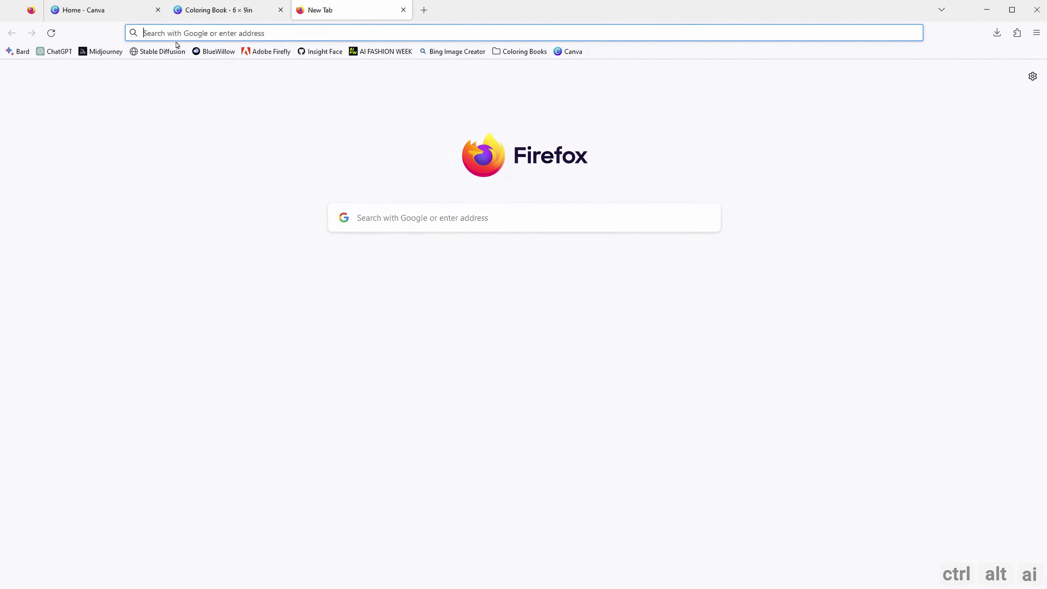
click(58, 51)
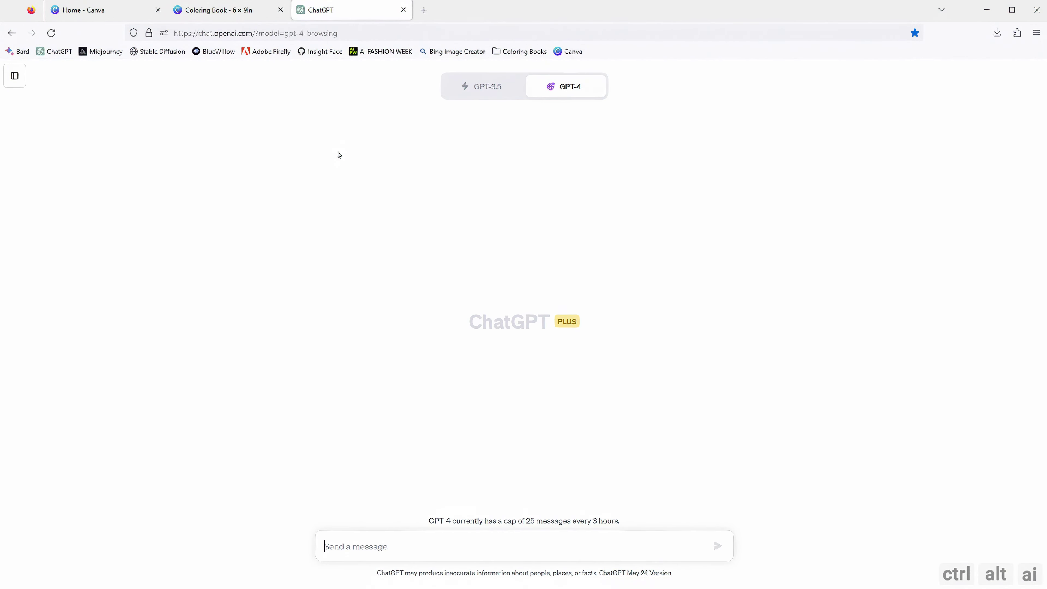
click(485, 86)
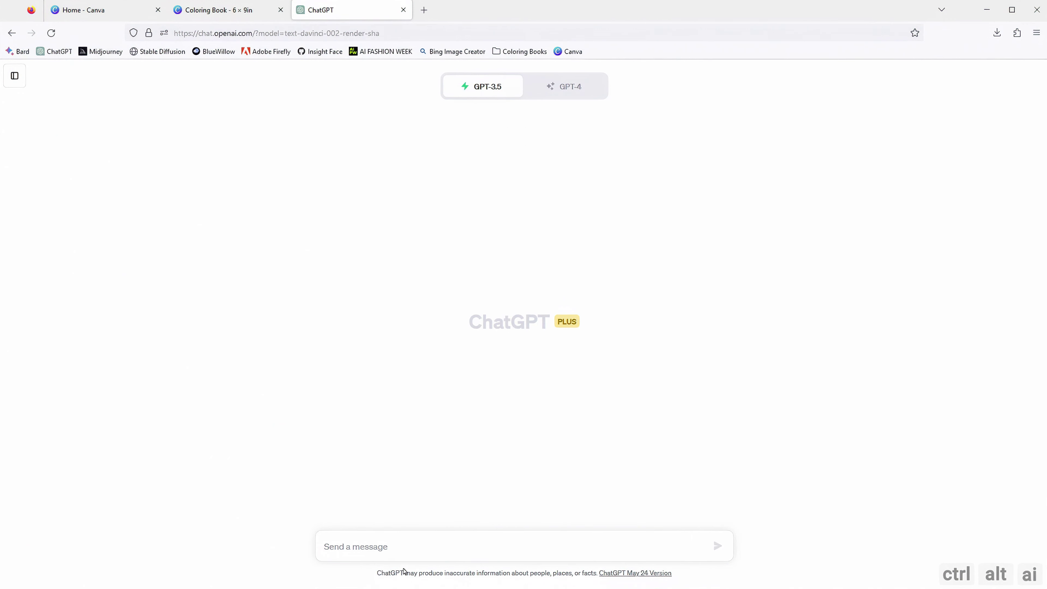
Ask "Give me one fact about the turtle which I can put in a children coloring book", copy the fact and return to Canva
text(Gi)
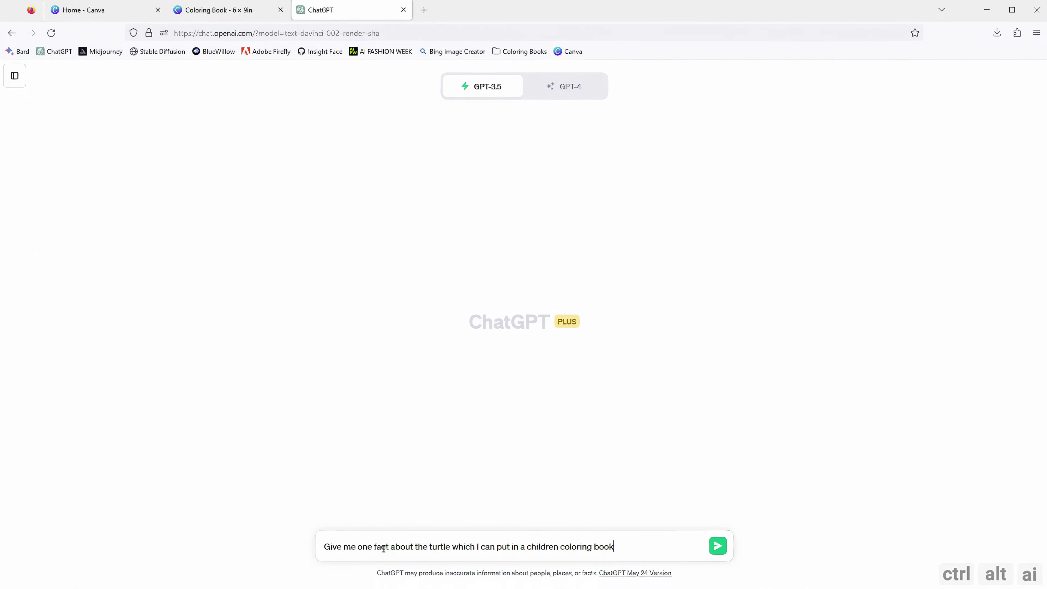
key(Return)
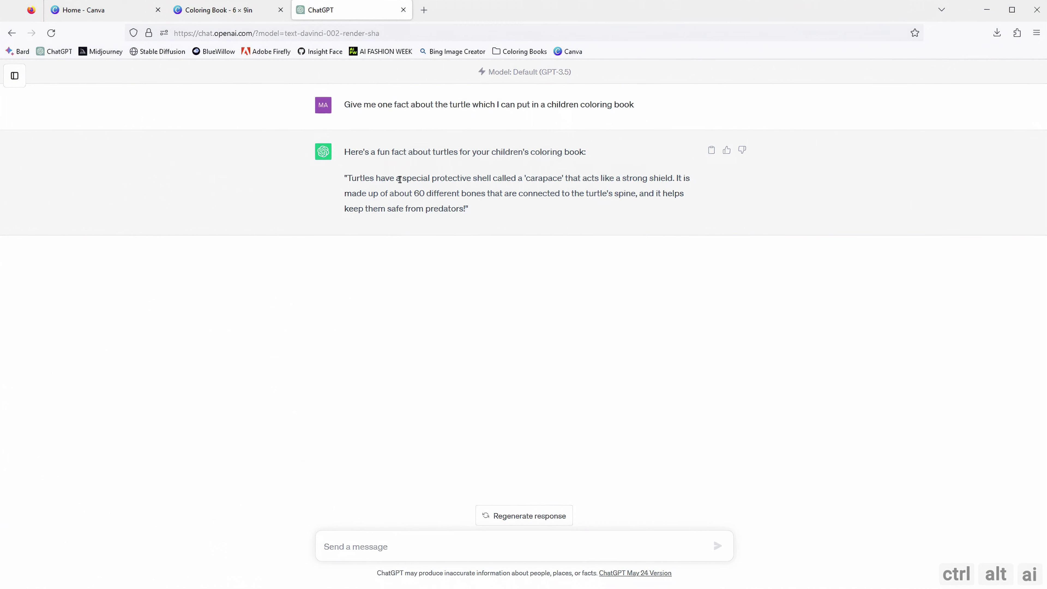
drag(348, 178, 439, 208)
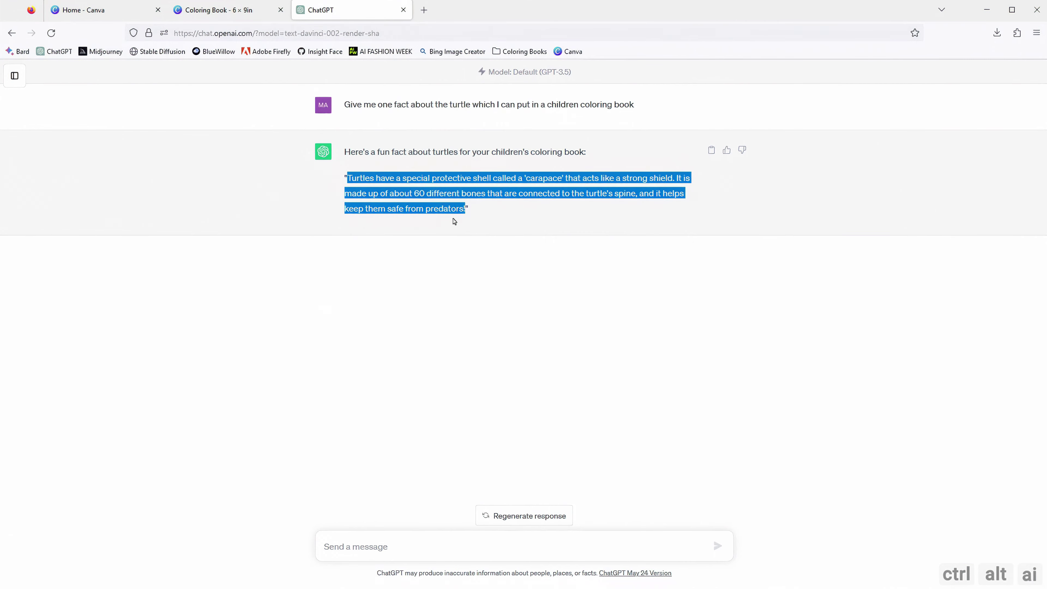
click(249, 12)
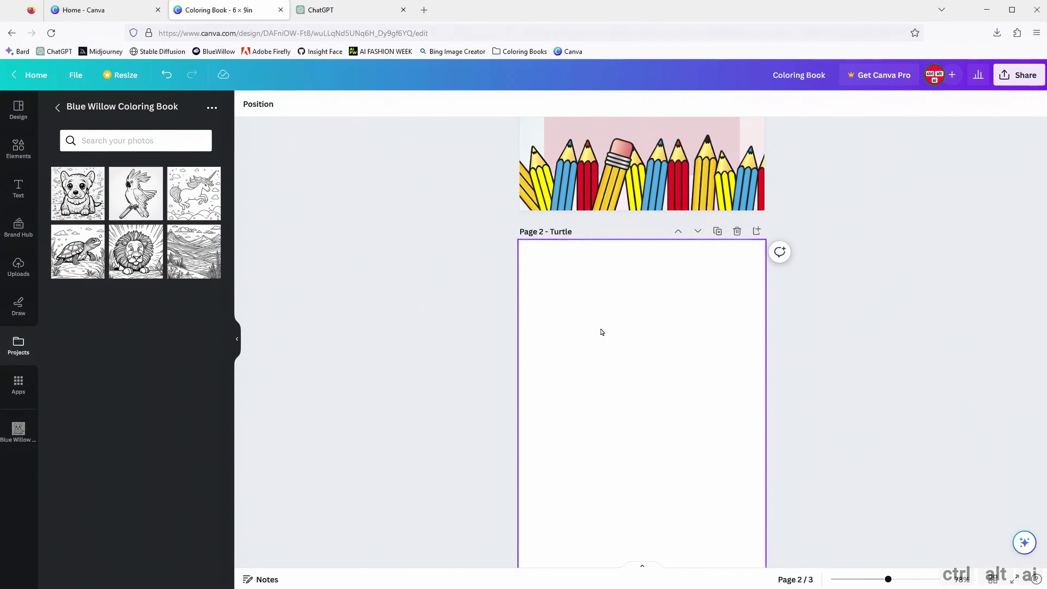
Search the elements for "background" and set the multicolored pastel watercolor graphic as the background of page 2
scroll(596, 345, down, 3)
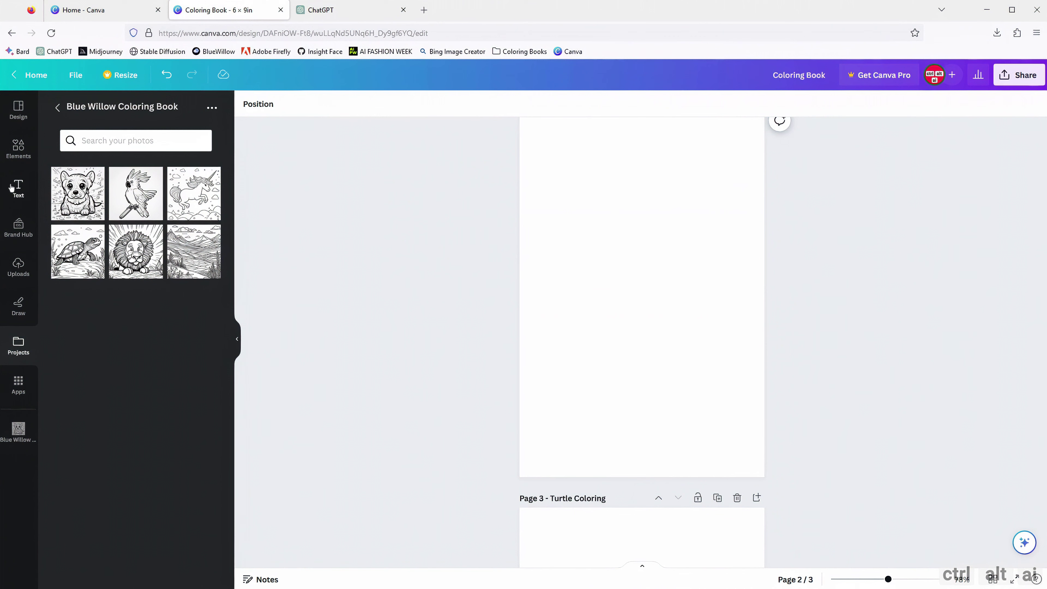
click(18, 148)
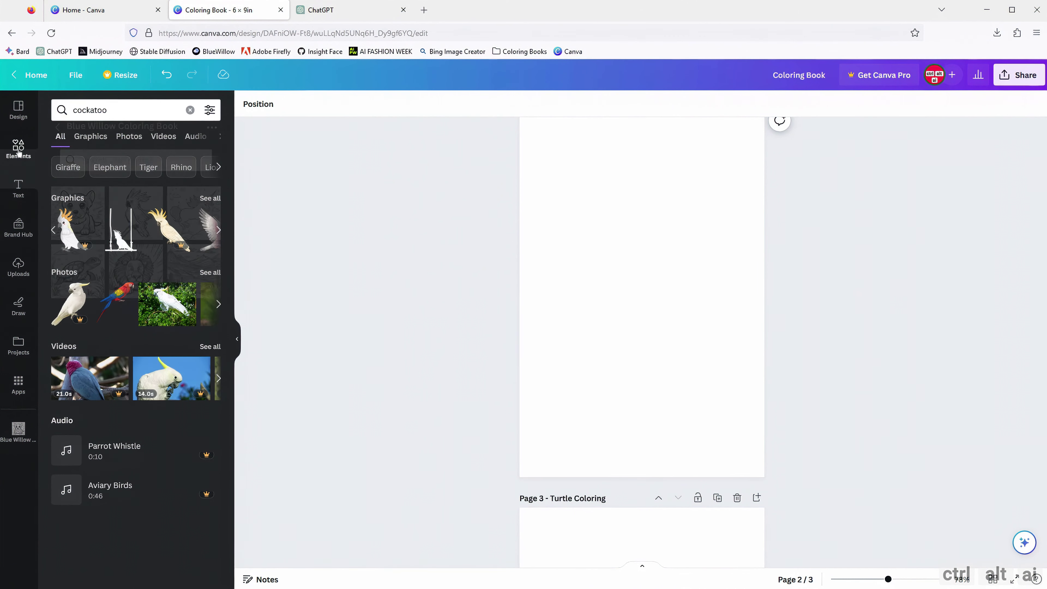
click(98, 109)
drag(98, 109, 54, 109)
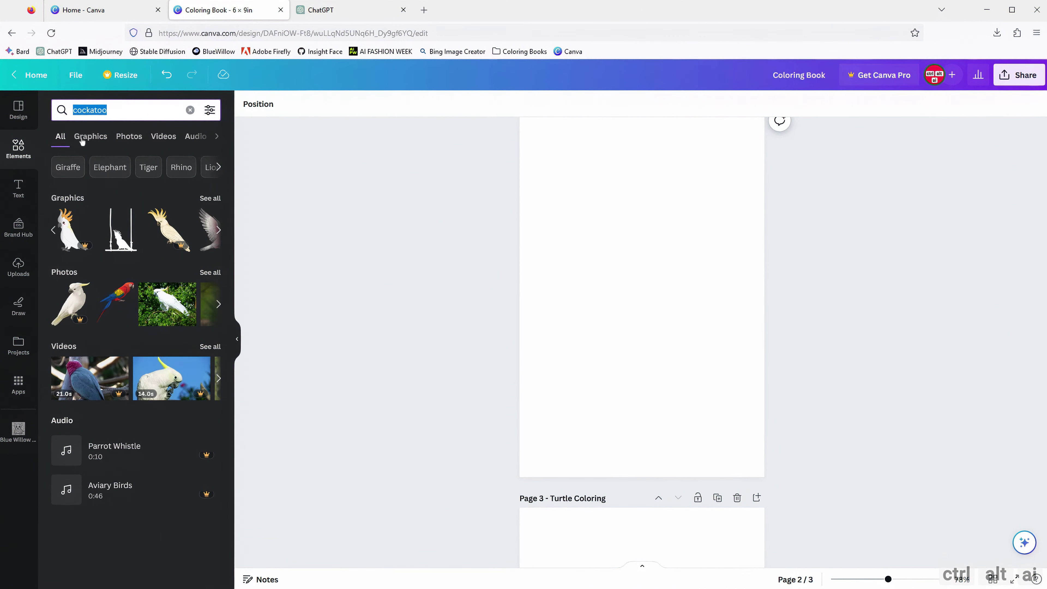
text(backgr)
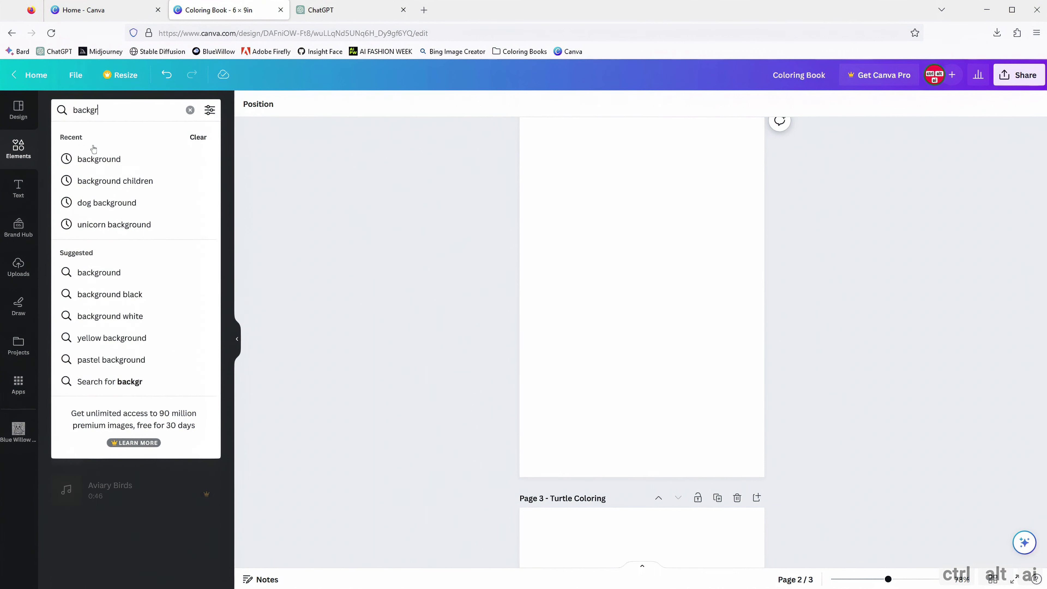
text(ound)
click(94, 150)
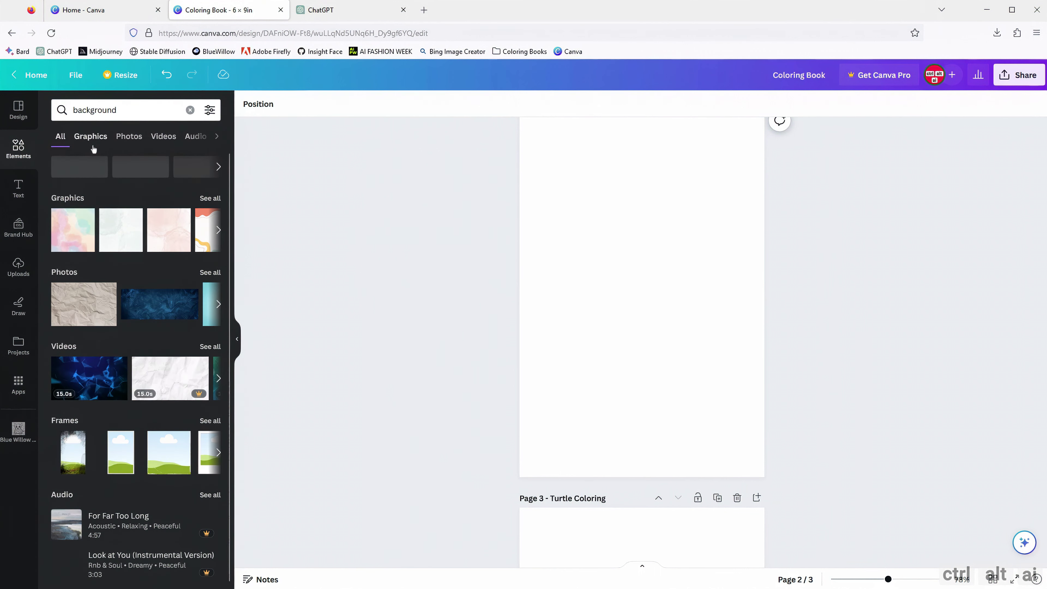
click(73, 230)
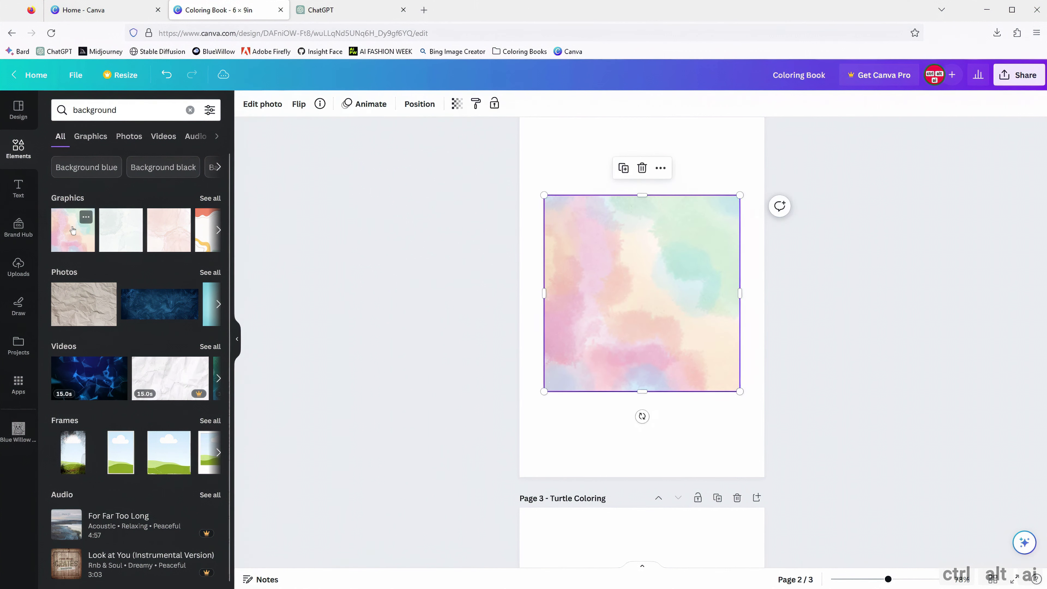
right_click(639, 305)
click(701, 551)
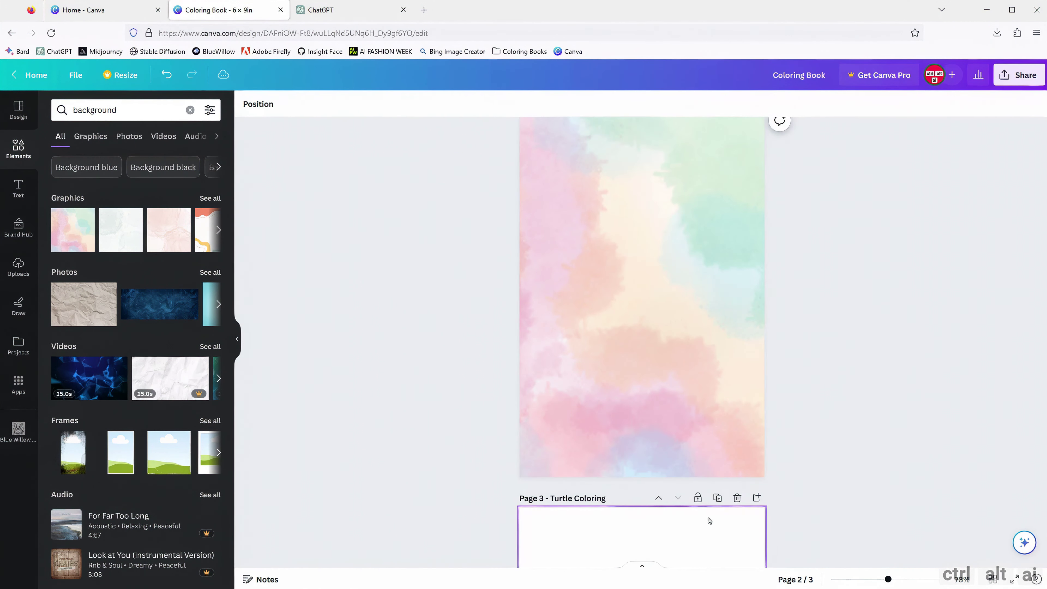
Add a body text box on page 2 and replace its placeholder with the copied turtle fact about the 'carapace'
scroll(709, 528, up, 2)
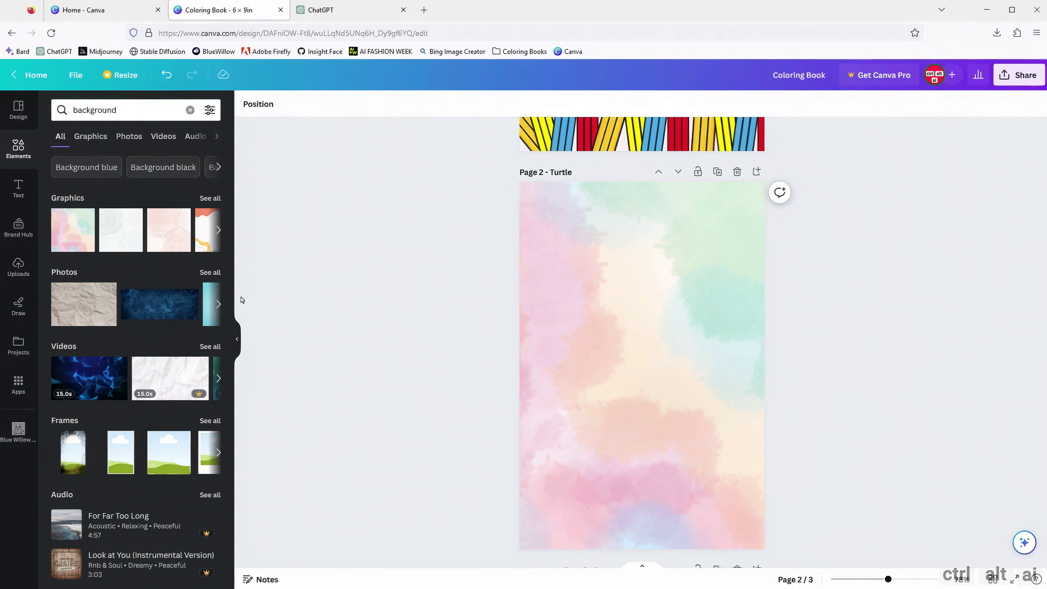
click(27, 190)
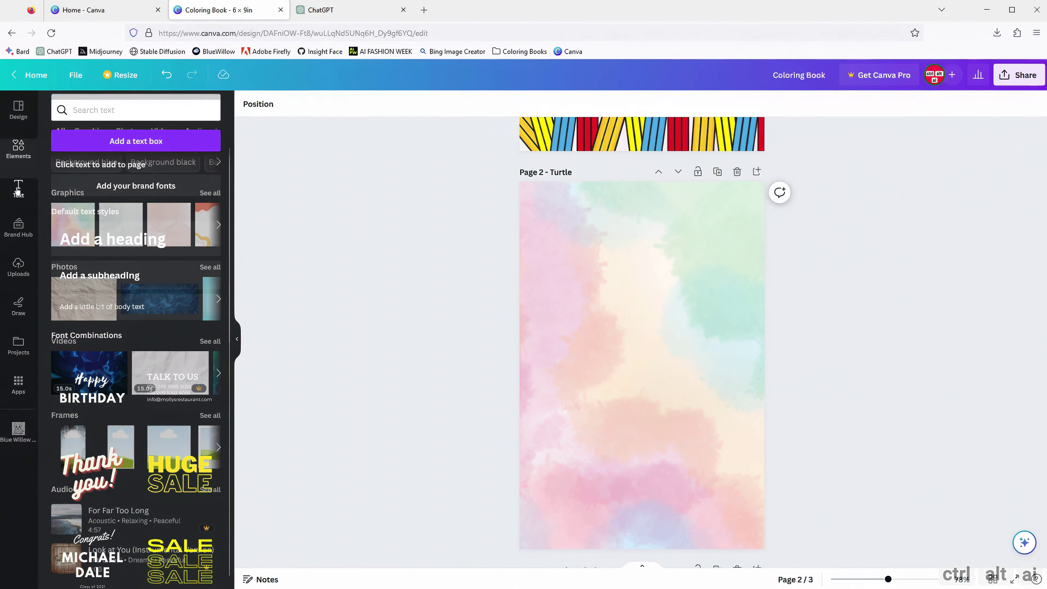
click(118, 312)
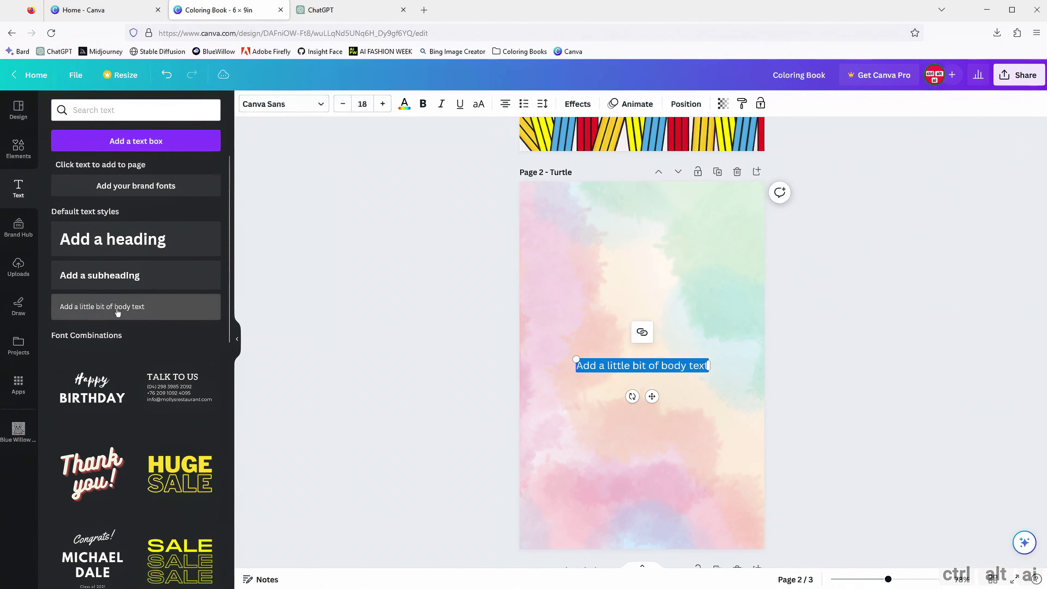
click(619, 368)
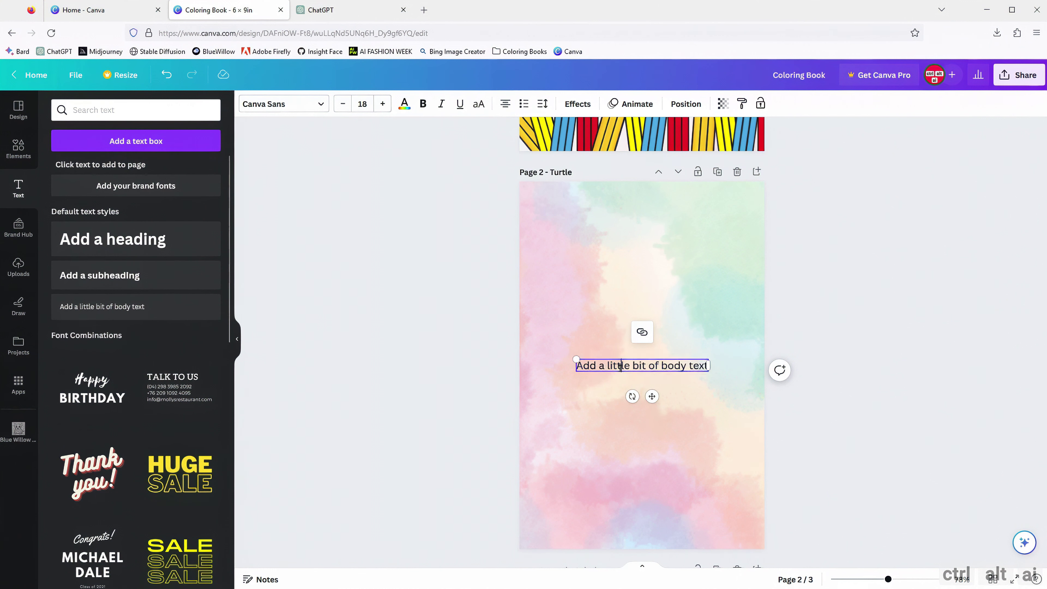
triple_click(620, 368)
text(Turtles have a special protective shell called a 'carapace' that acts like a strong shield. It is made up of about 60 different bones that are connected to the turtle's spine, and it helps keep them safe from predators!)
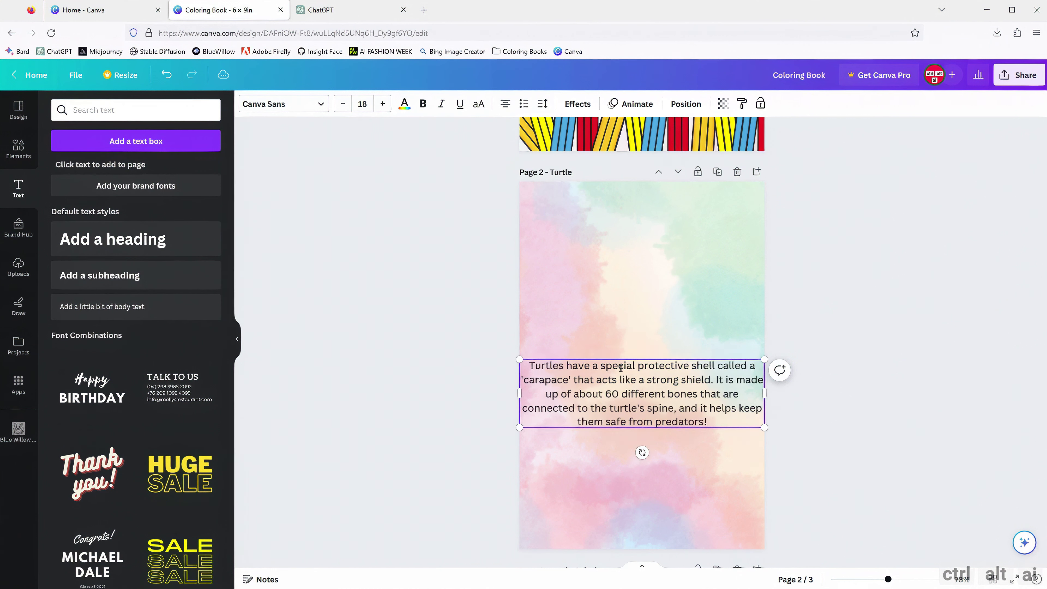
Narrow the turtle fact's text box from both sides to leave margins, and move it up on page 2
drag(518, 395, 544, 394)
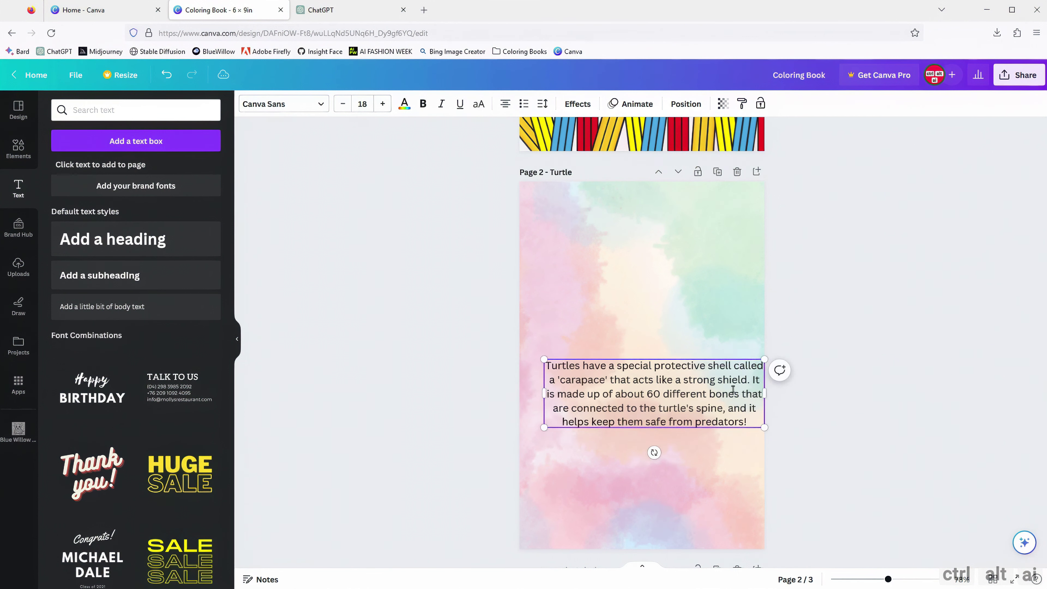
drag(766, 393, 741, 394)
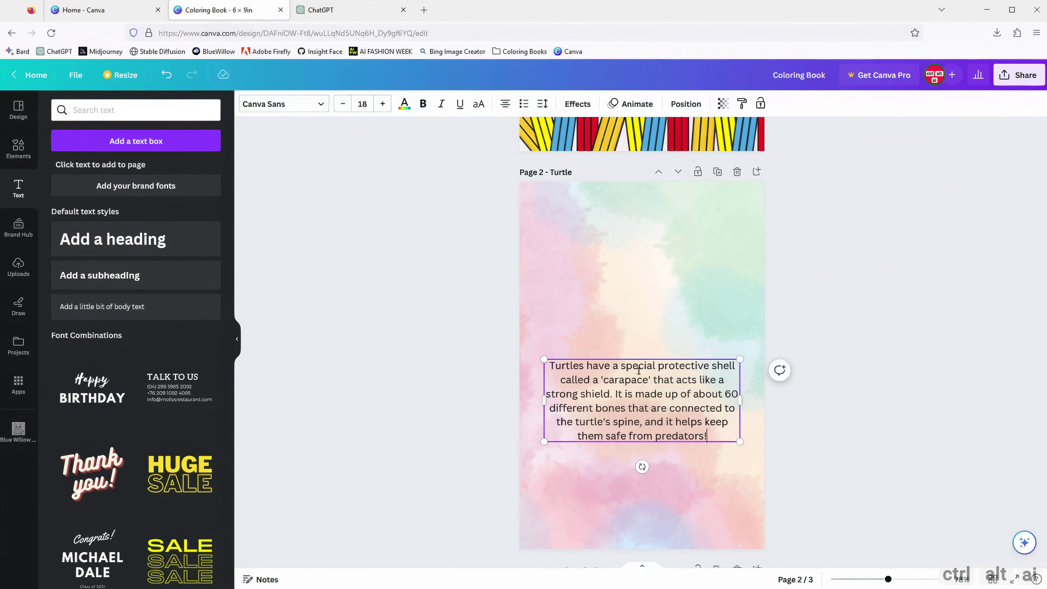
drag(638, 359, 638, 301)
Set the whole turtle fact text in the Oregano font at size 30
drag(709, 378, 555, 309)
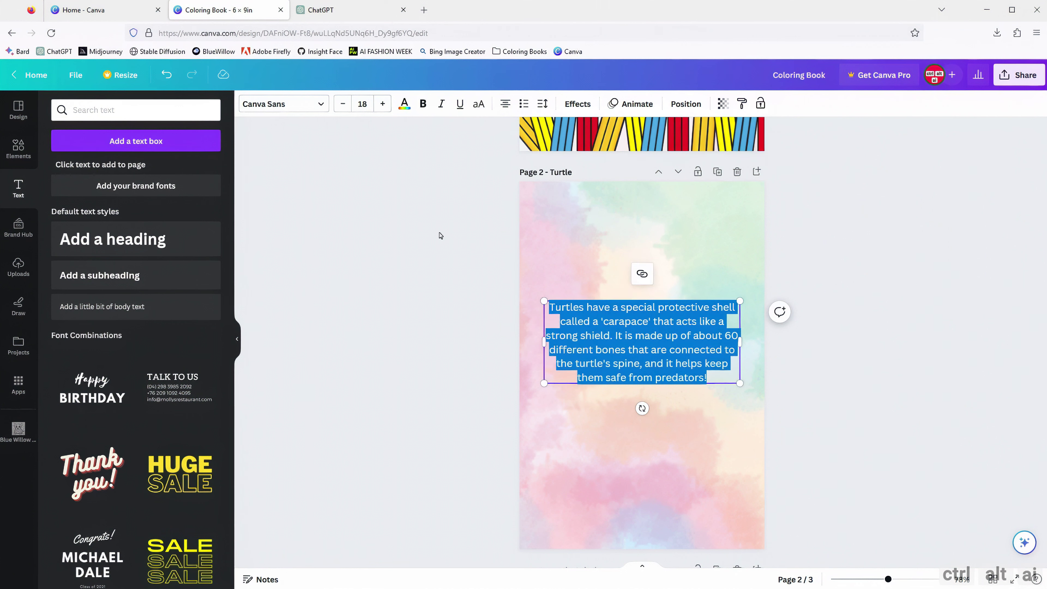
click(284, 104)
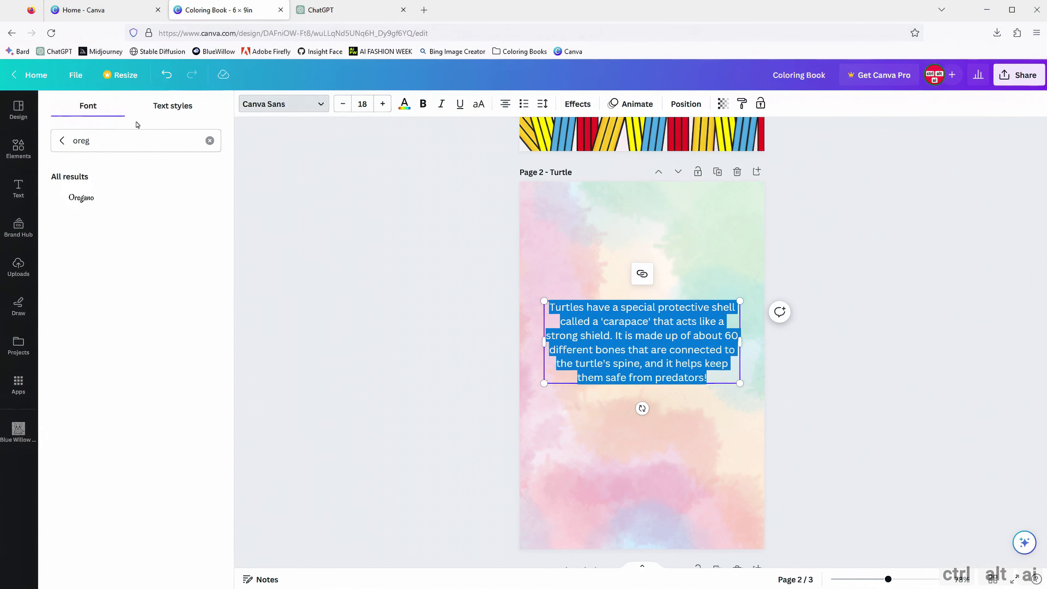
click(97, 203)
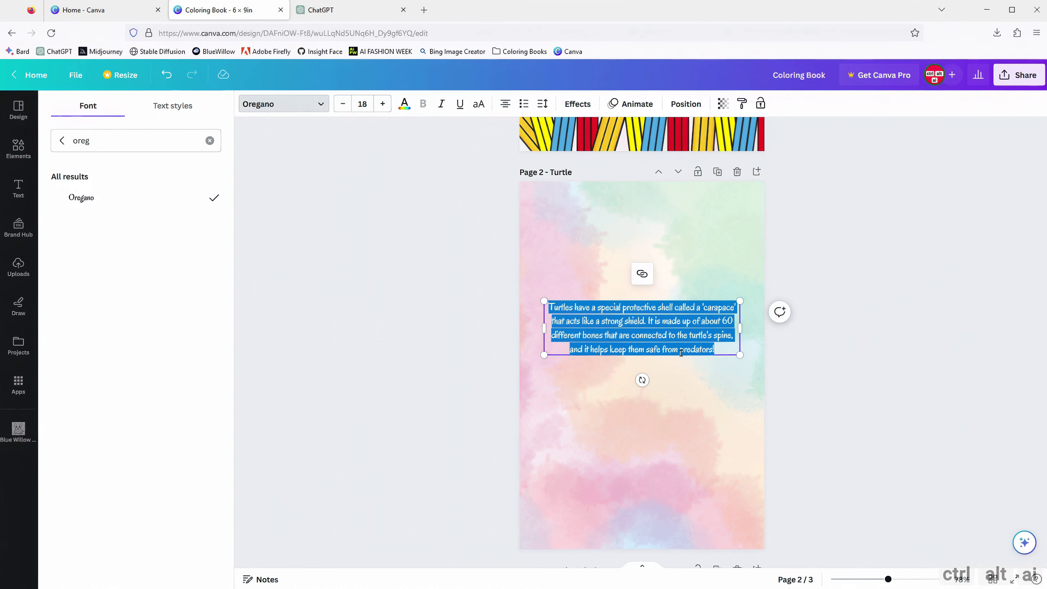
click(383, 104)
click(383, 105)
click(383, 104)
click(383, 104)
click(382, 104)
click(382, 105)
click(383, 105)
click(383, 104)
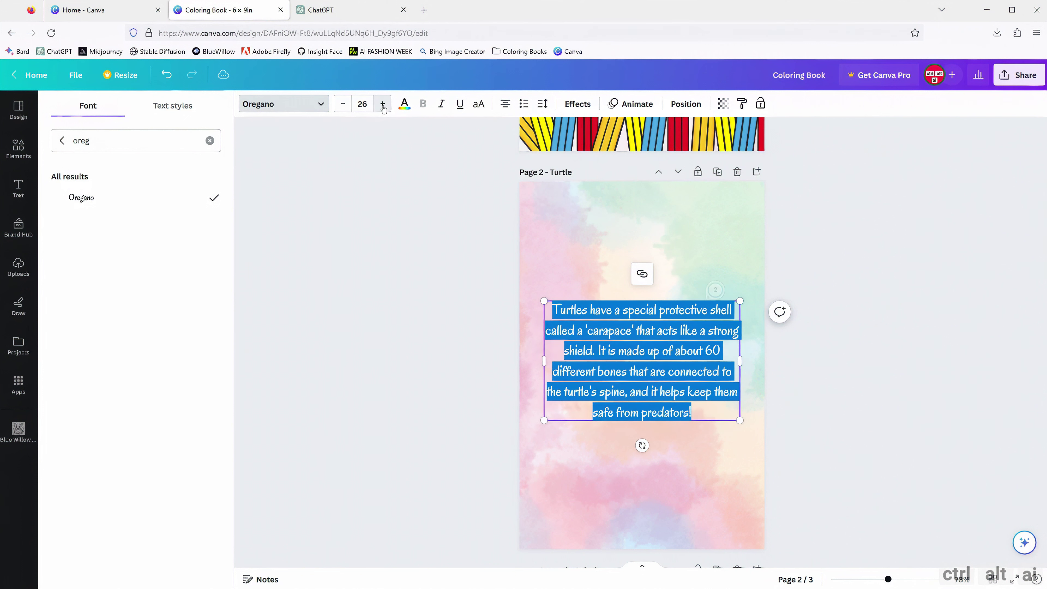
click(382, 104)
click(383, 105)
click(383, 104)
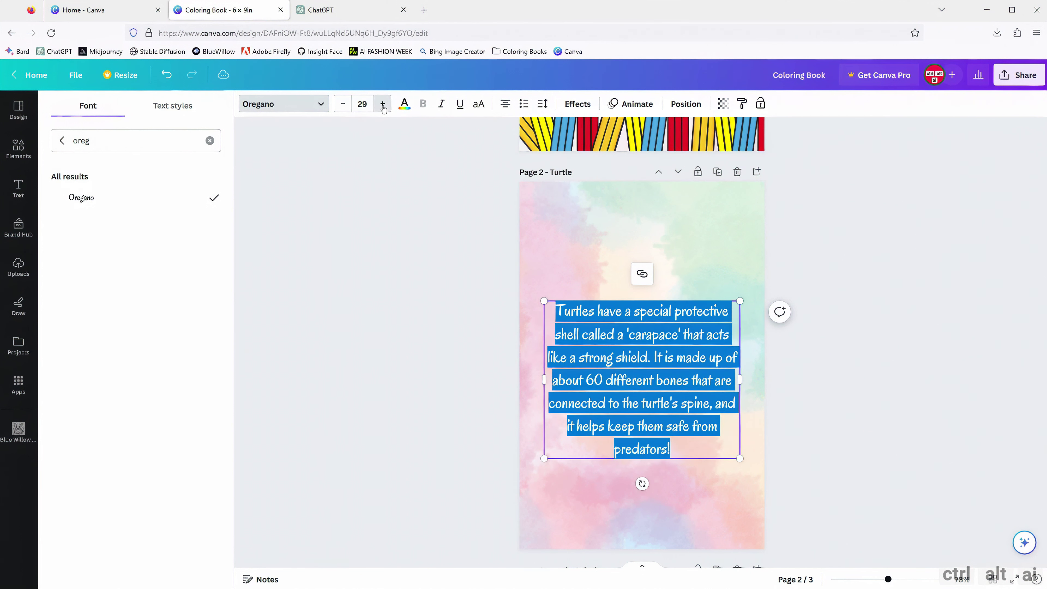
click(383, 105)
click(655, 327)
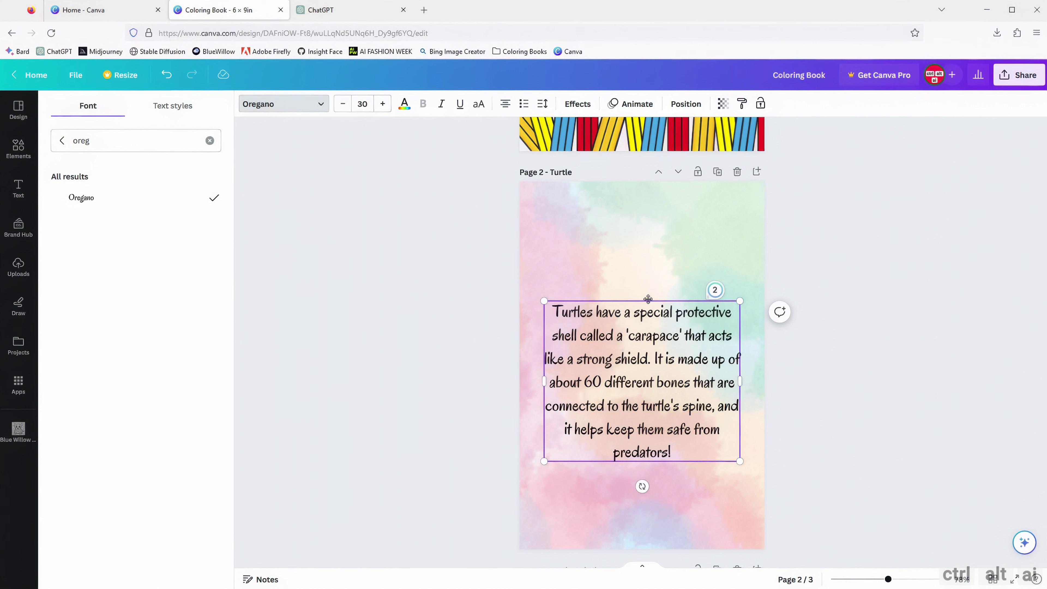
Move the turtle fact text slightly higher on page 2
drag(648, 298, 645, 282)
click(445, 270)
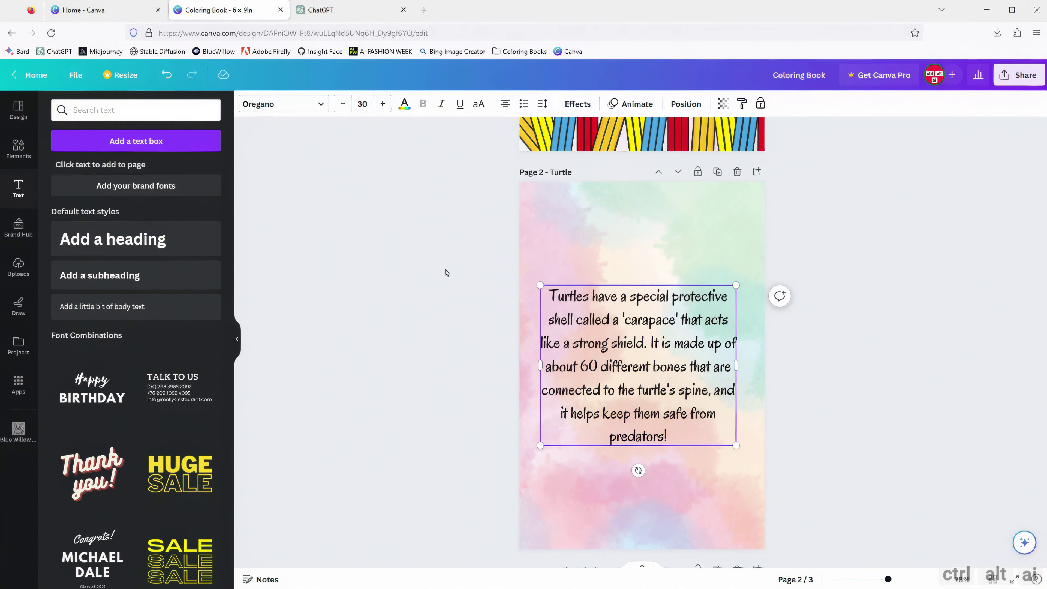
click(871, 283)
Try the Shadow effect on the turtle fact text, then give it the Background effect instead
click(678, 325)
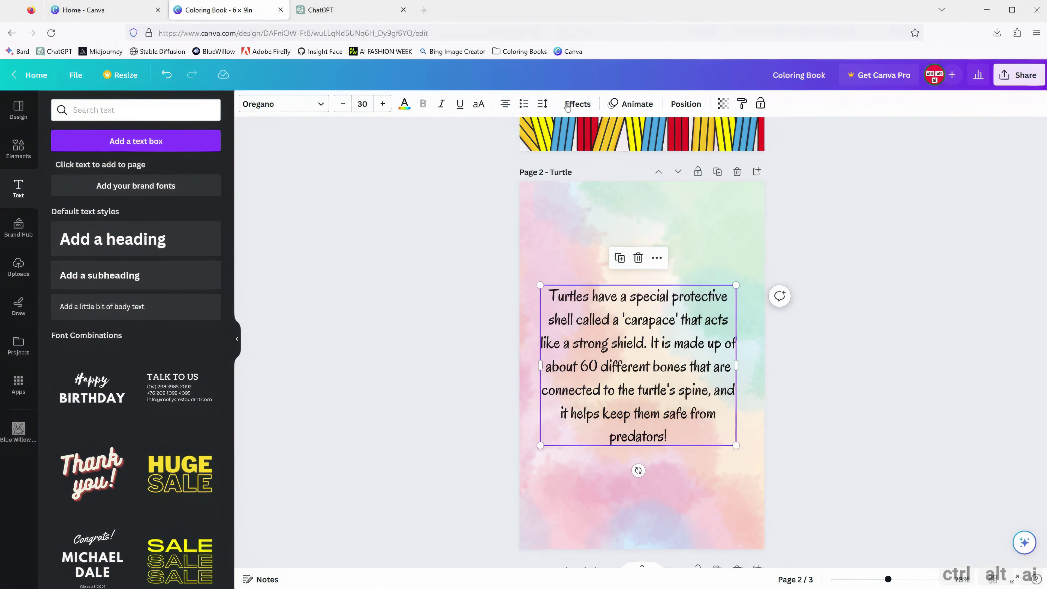
click(567, 105)
click(136, 175)
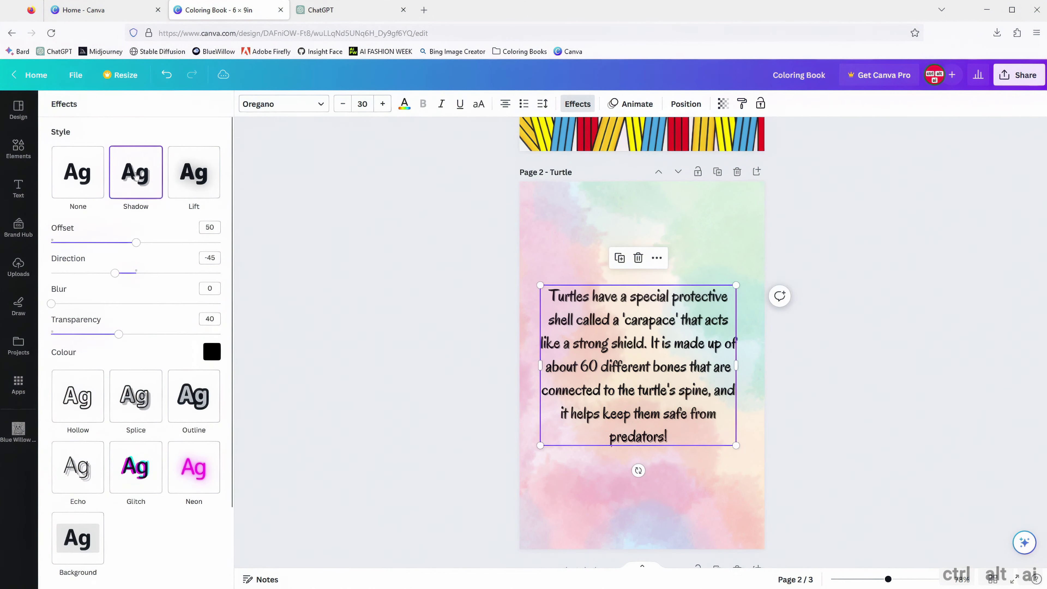
click(92, 177)
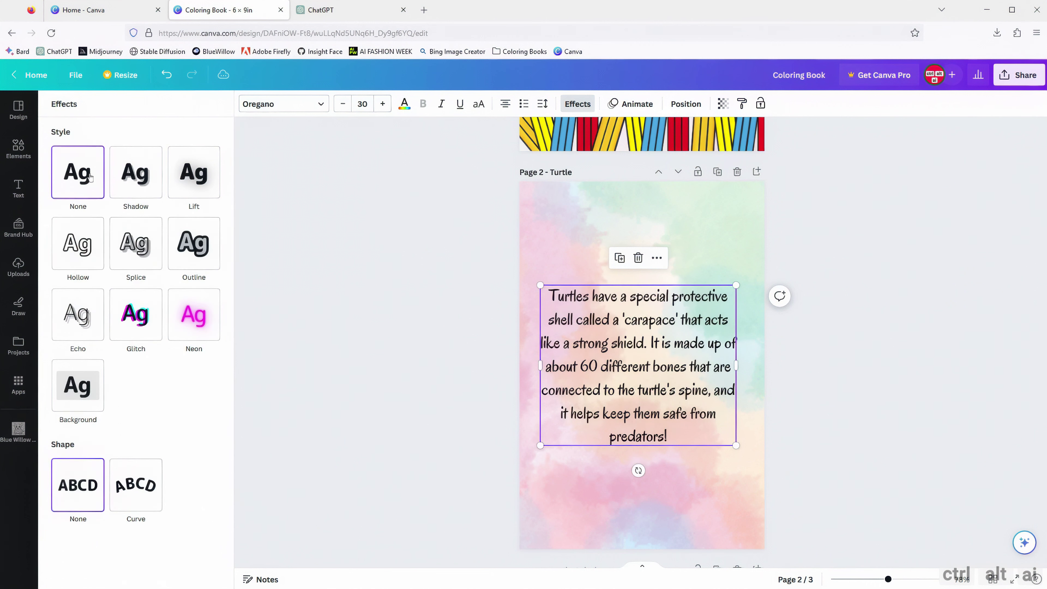
click(83, 394)
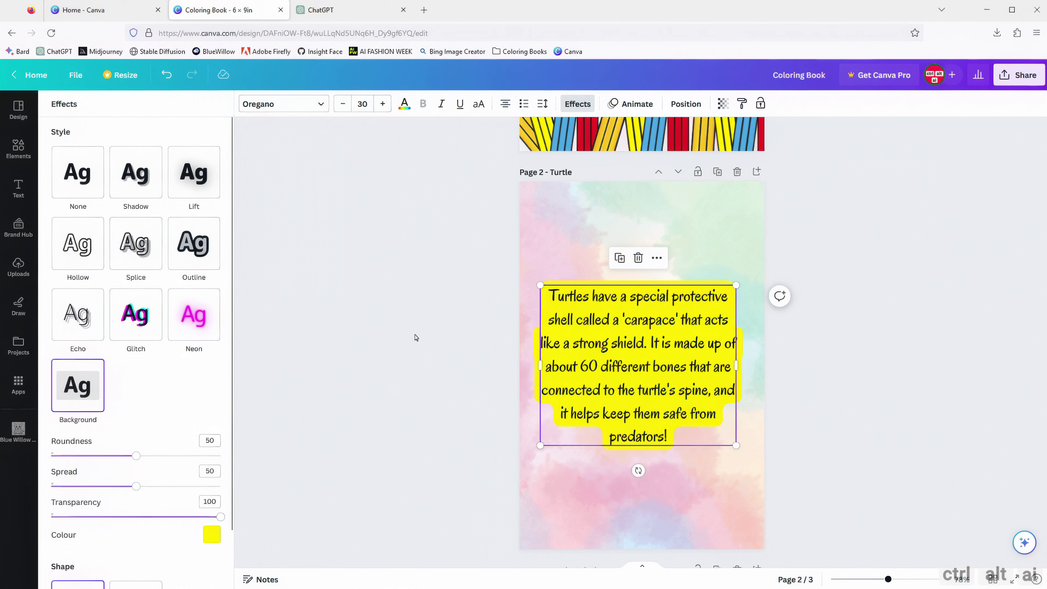
key(Escape)
key(Escape)
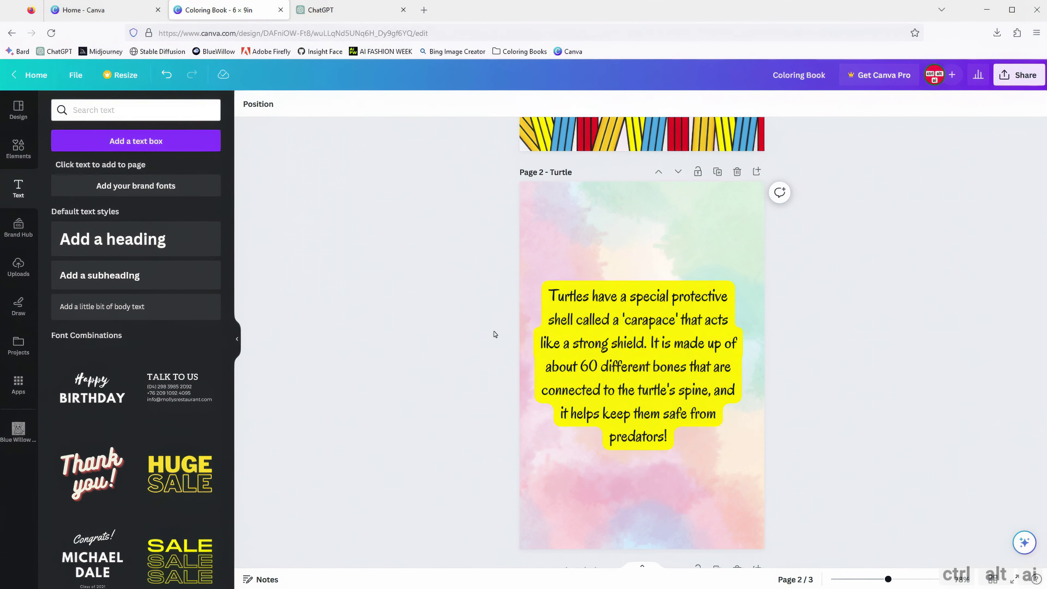
Try pink, red, orange and golden yellow as the background effect colour of the turtle fact text
click(699, 312)
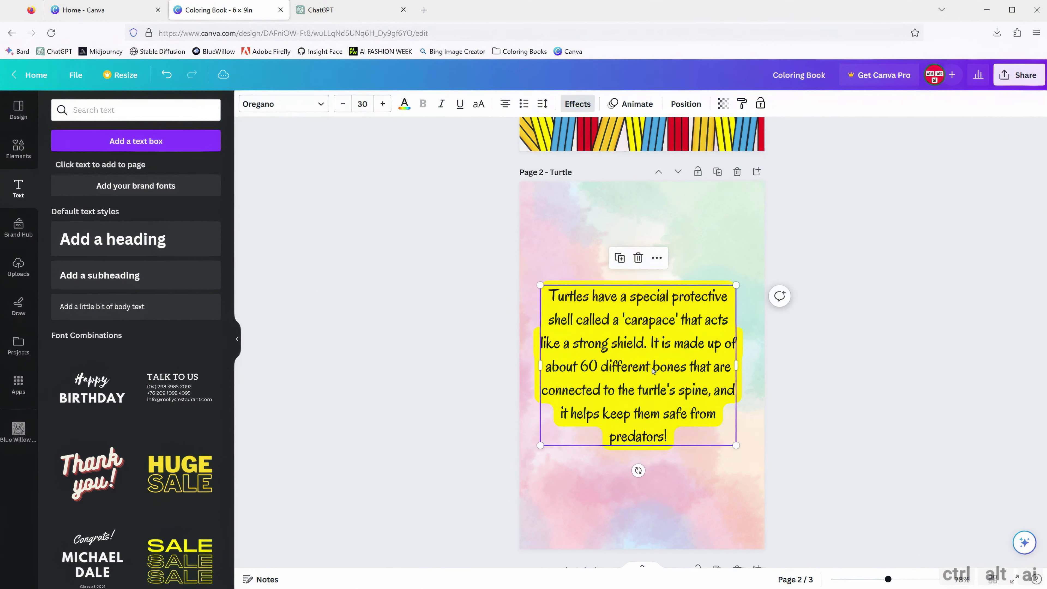
click(573, 106)
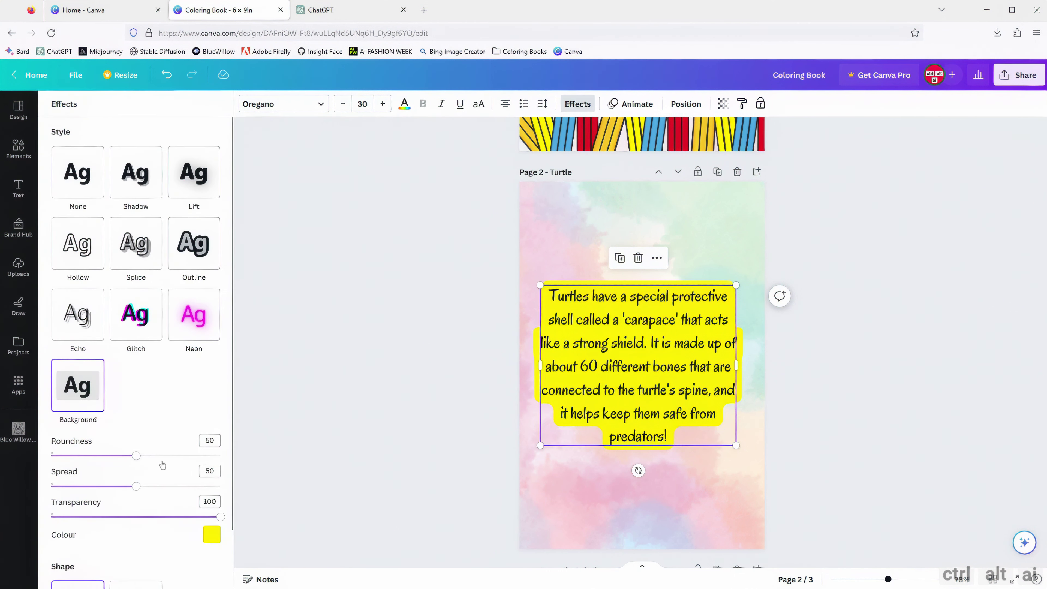
scroll(208, 499, down, 2)
click(212, 469)
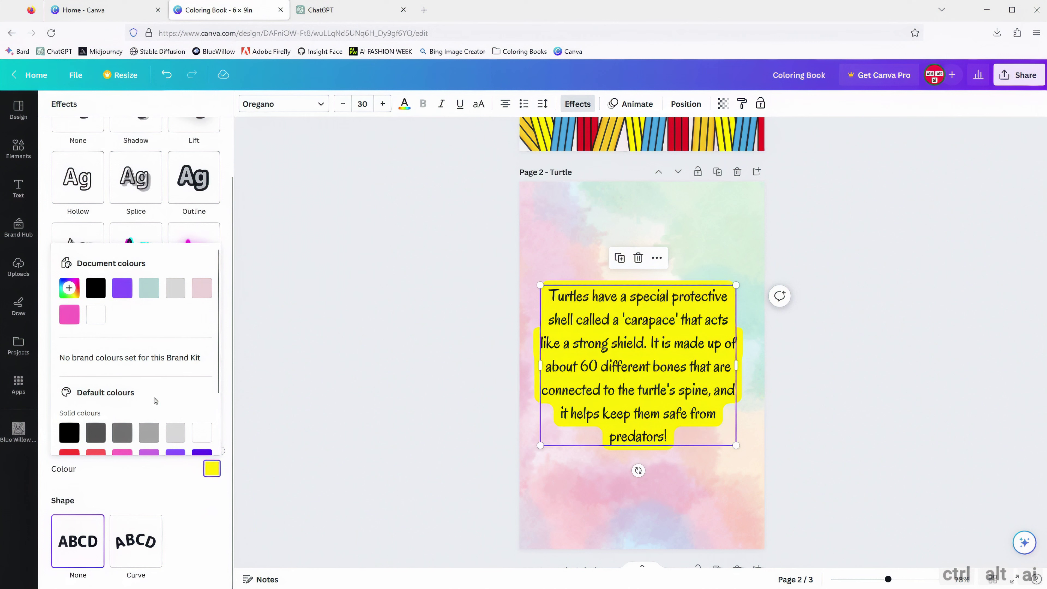
scroll(155, 400, down, 2)
click(123, 383)
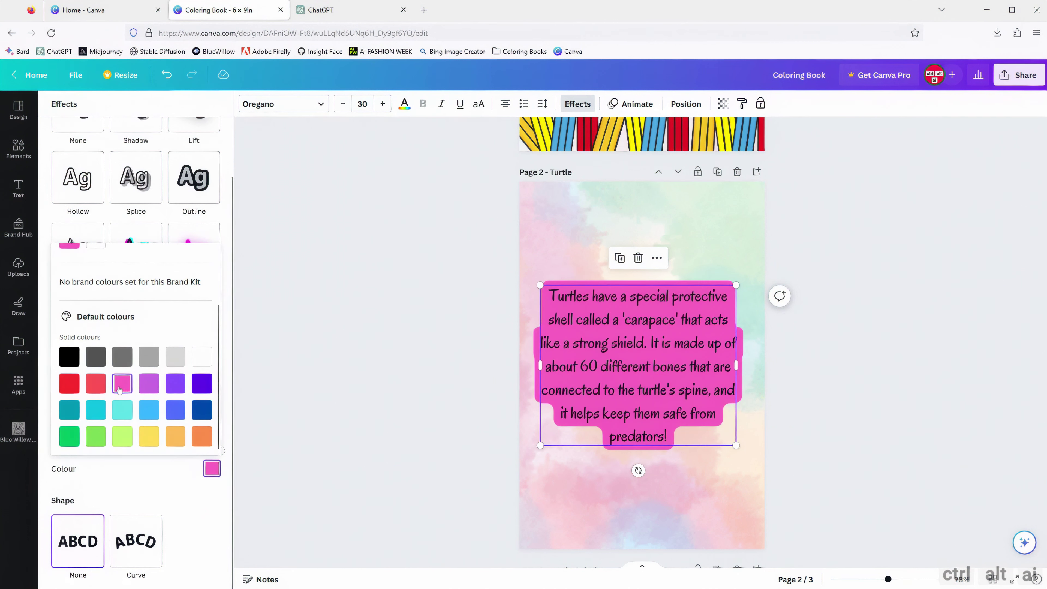
click(97, 387)
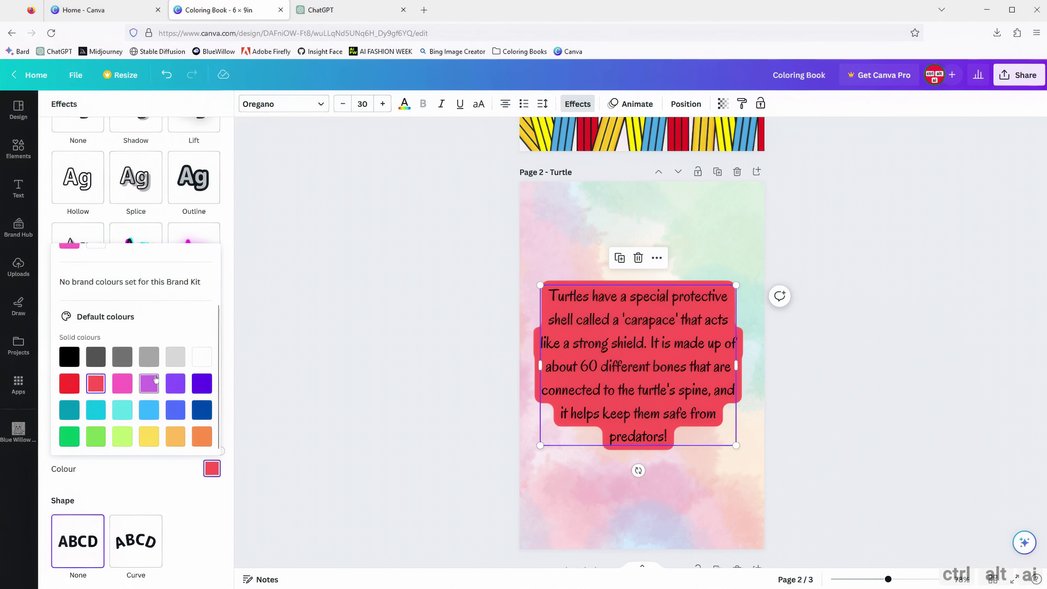
click(149, 437)
click(173, 441)
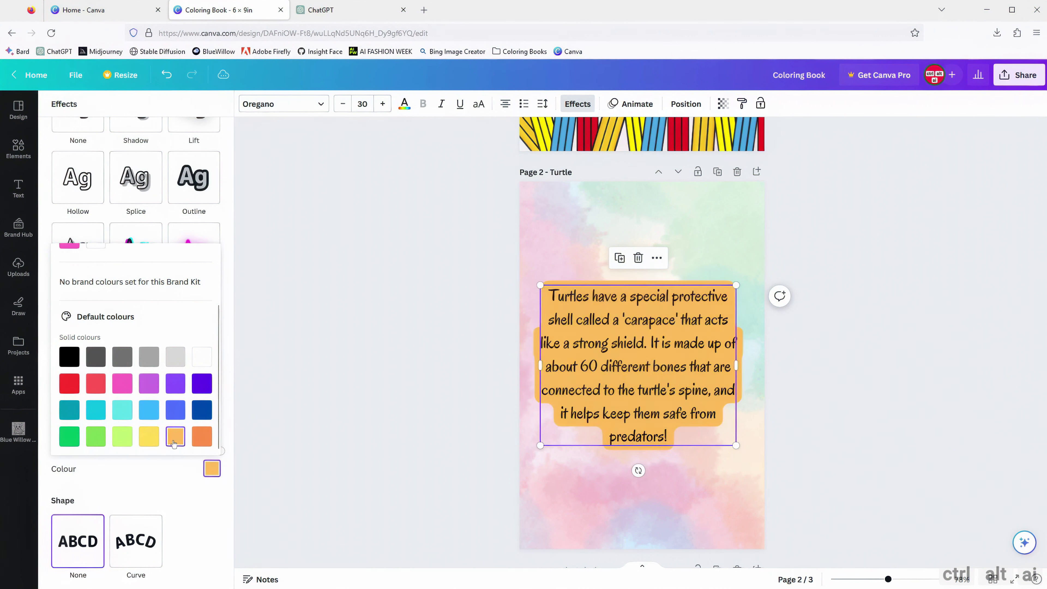
click(150, 438)
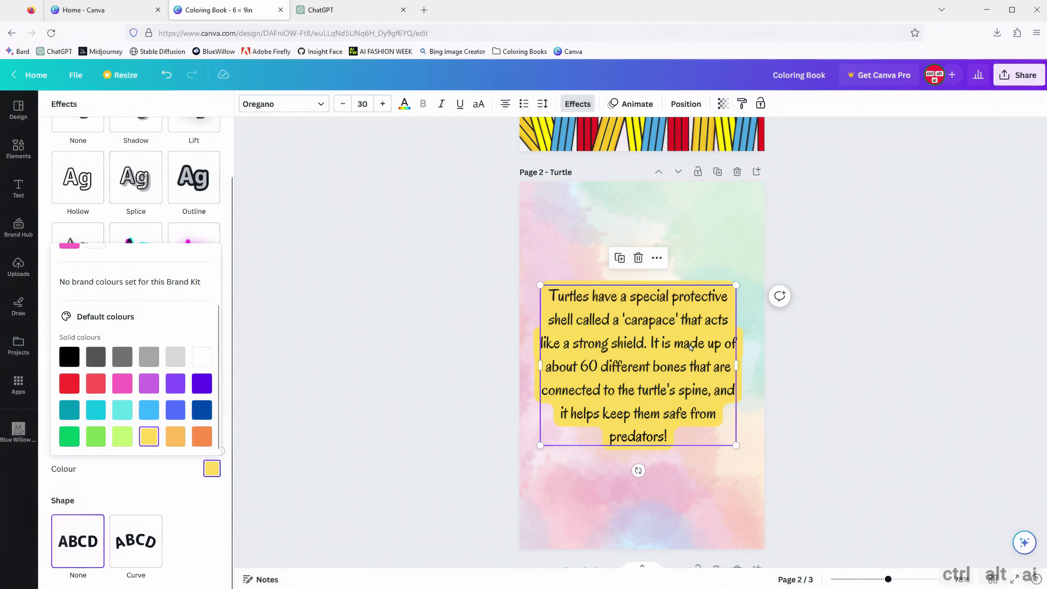
Center the turtle fact text horizontally and set its background effect to lime green with a transparency of 43
click(657, 289)
drag(647, 284, 650, 284)
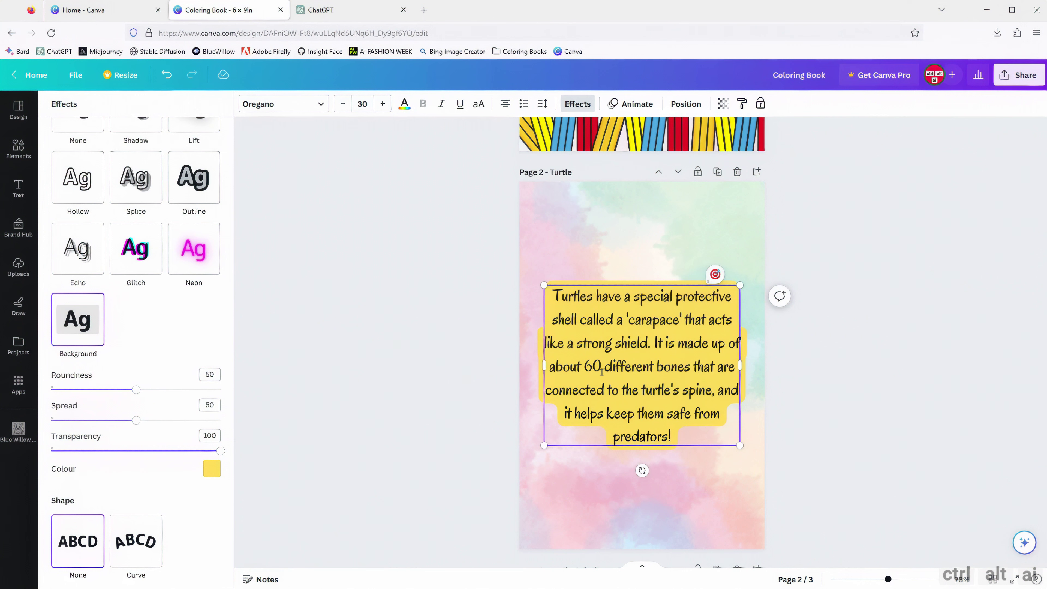
click(212, 469)
scroll(148, 397, down, 3)
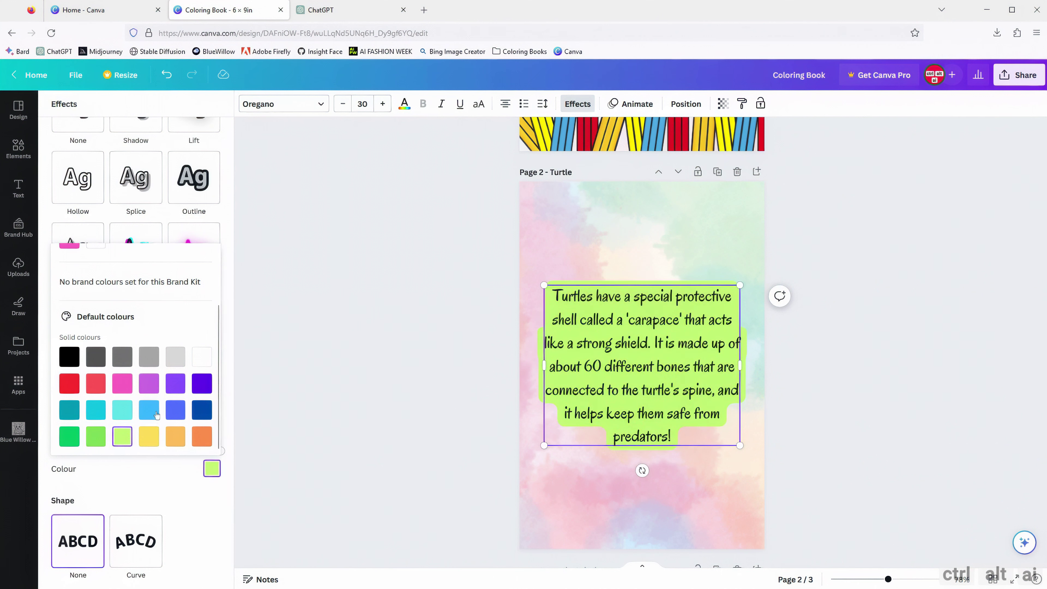
click(210, 471)
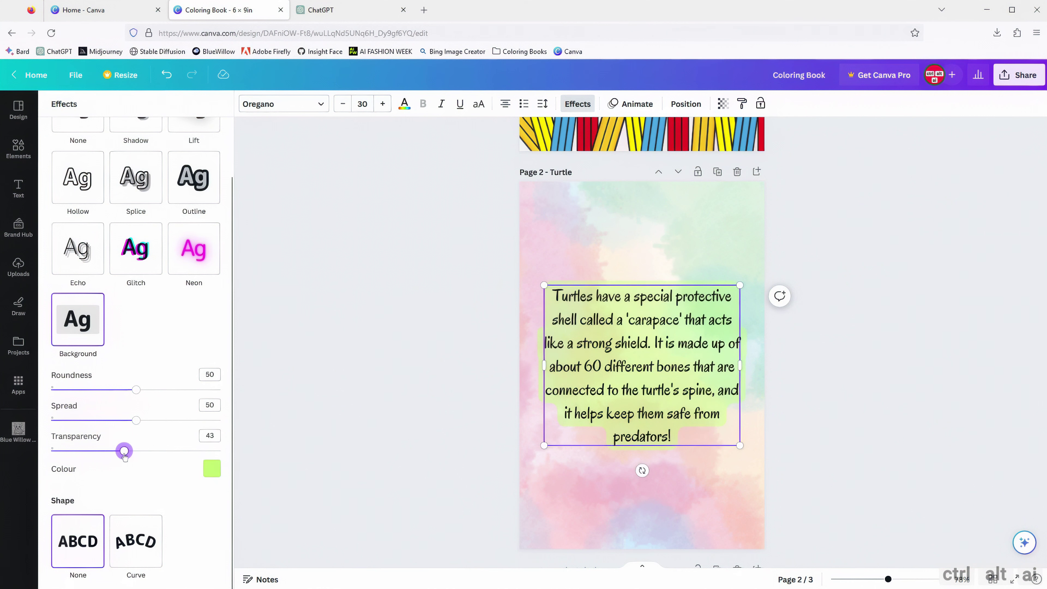
key(Escape)
click(430, 395)
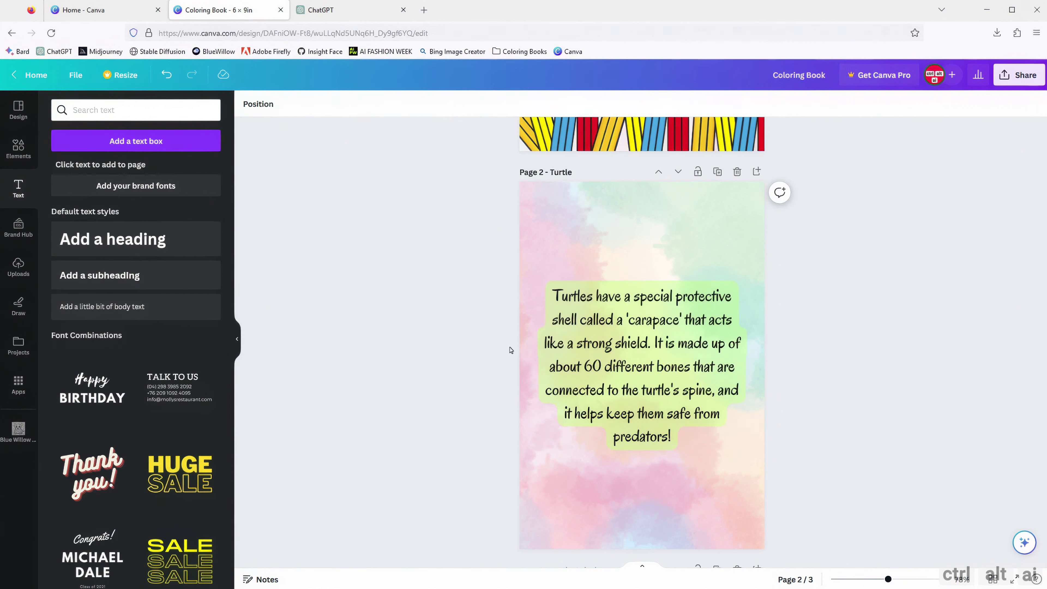
Add two blank pages after the Turtle Coloring page
scroll(662, 315, down, 10)
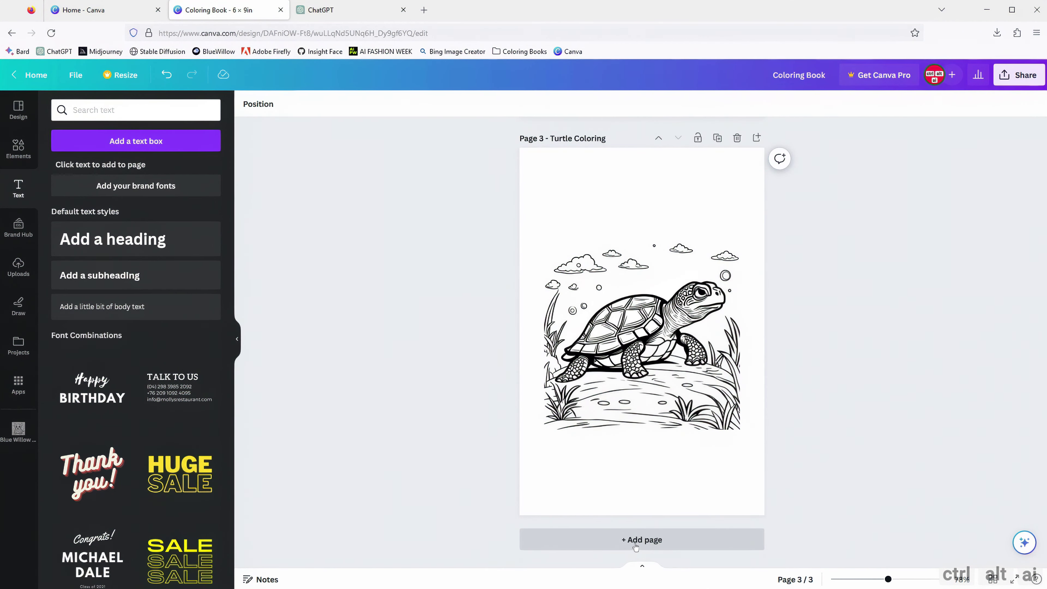
click(654, 540)
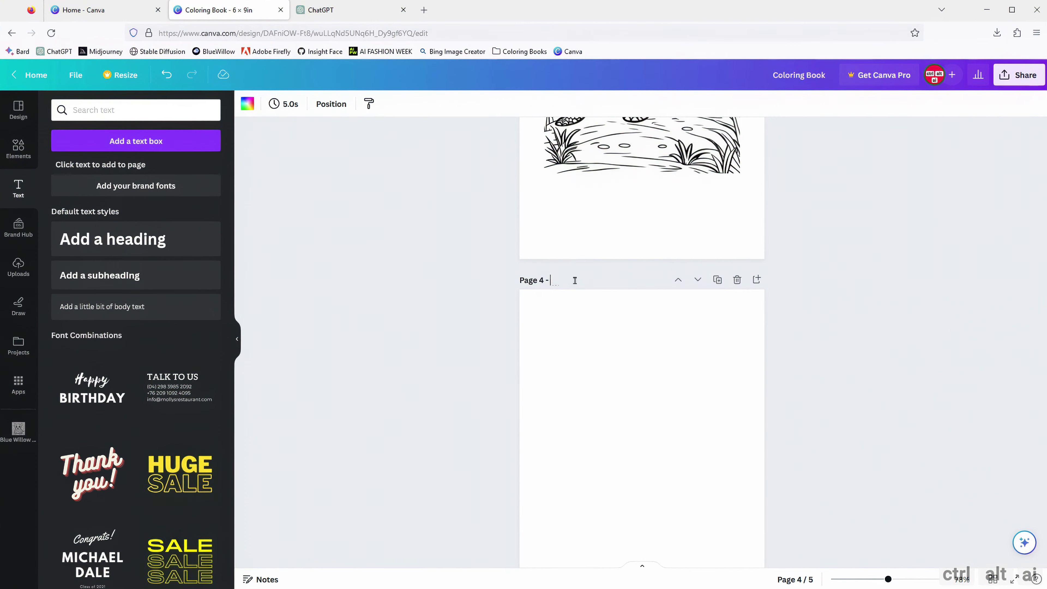
Try the puppy image on page 5, first from the Blue Willow Coloring Book folder and then from the uploads, removing it each time
click(18, 346)
drag(79, 194, 721, 345)
click(814, 344)
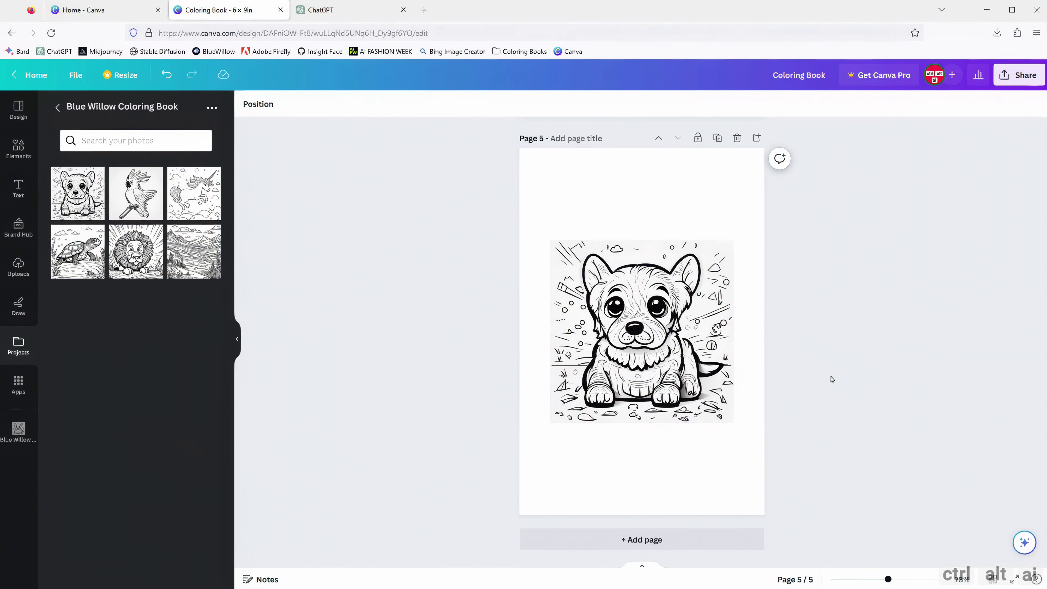
click(585, 314)
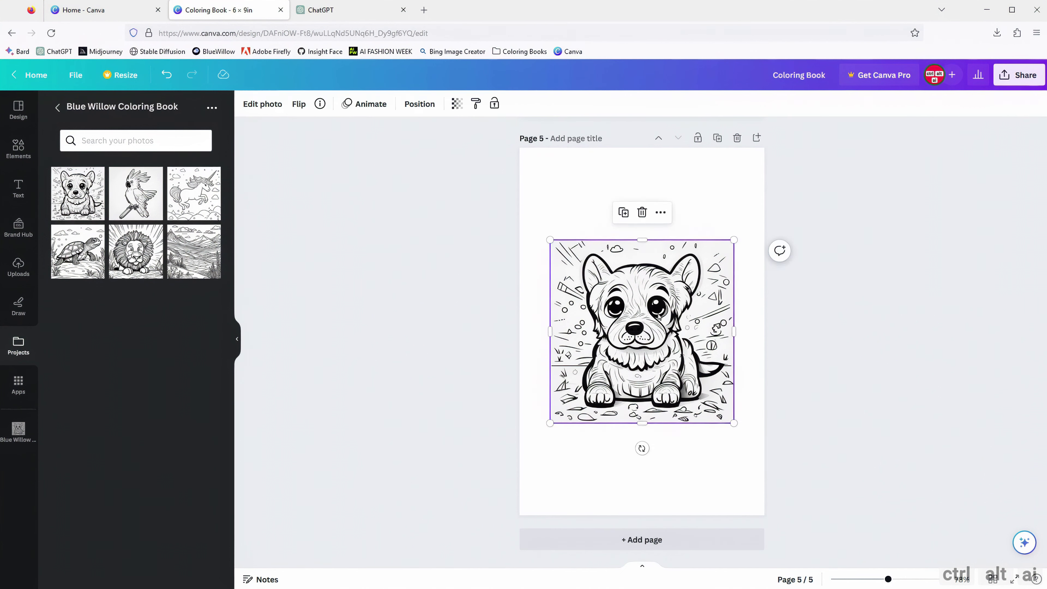
key(Delete)
click(18, 148)
click(17, 264)
drag(83, 213, 643, 346)
key(Delete)
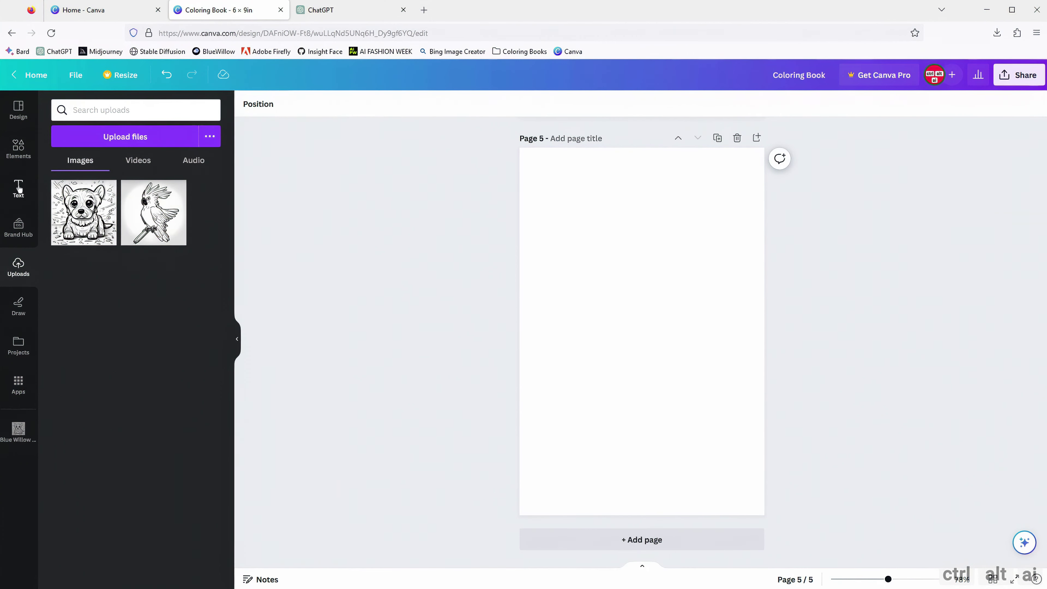
Place the puppy image from the Blue Willow Coloring Book folder on page 5 and enlarge it to the side margins
click(18, 346)
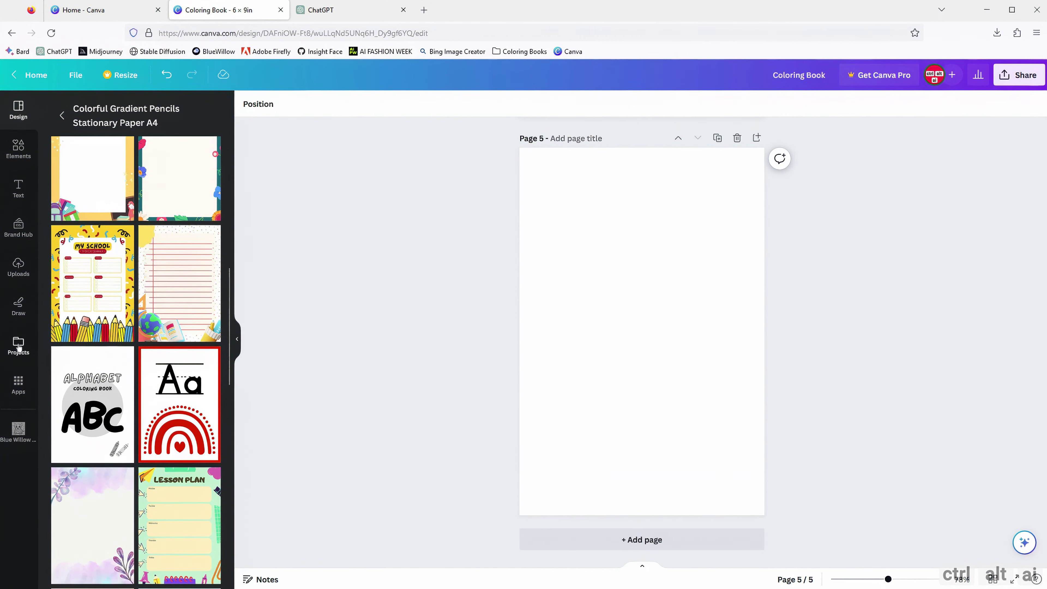
click(78, 193)
drag(739, 429, 740, 429)
click(483, 317)
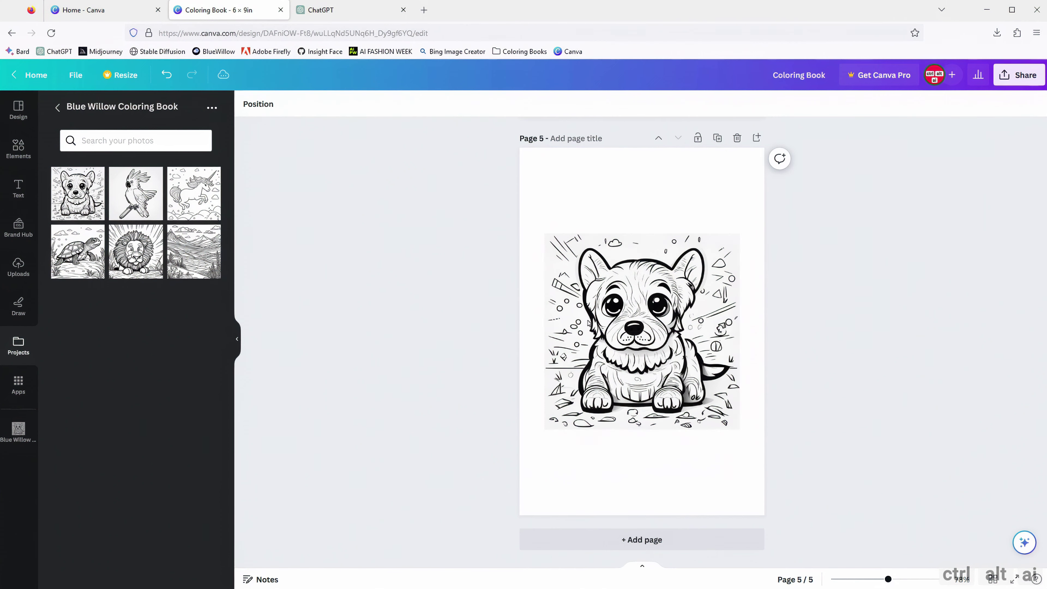
Switch to ChatGPT and ask "Give me one fact about the dog as a pet which I can put in a children coloring book"
key(ctrl+Tab)
click(436, 558)
text(Give me one fact about the turtle which I can put in a children coloring book)
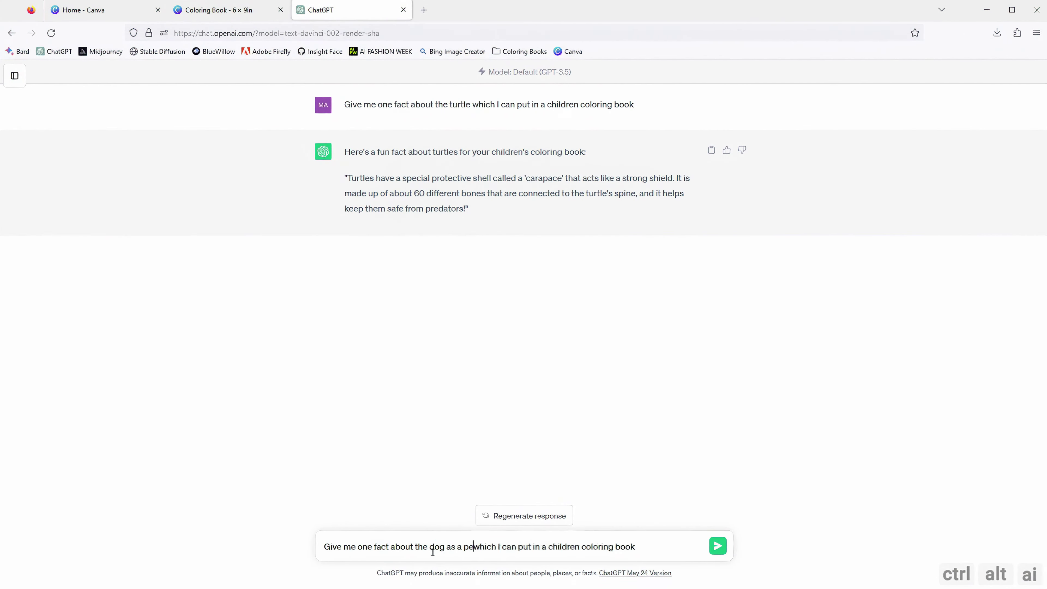
key(Return)
drag(349, 331, 358, 375)
key(ctrl+shift+Tab)
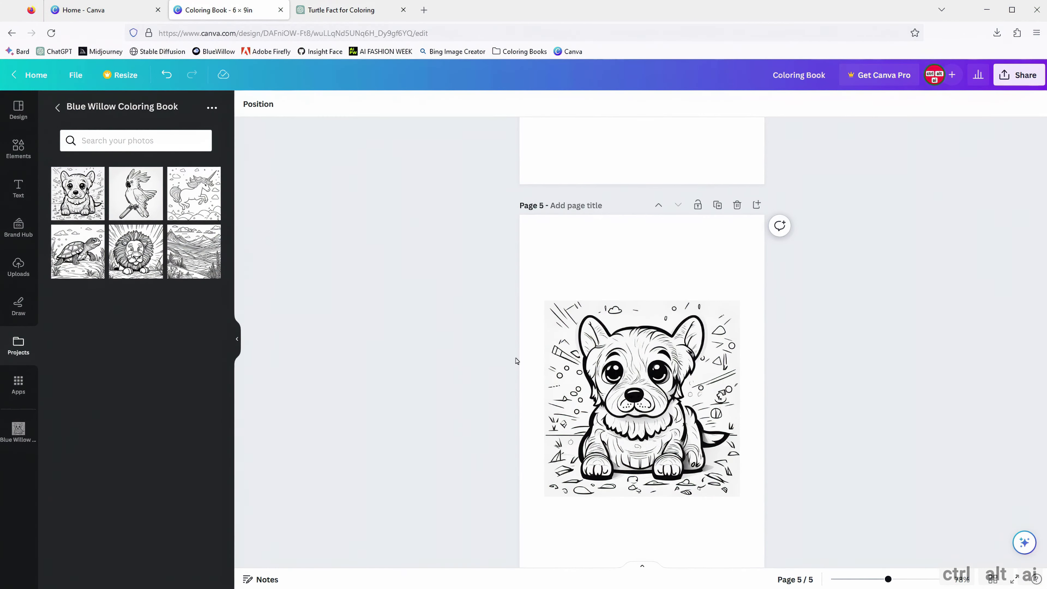
Copy the watercolor background and the turtle fact text box from the turtle page onto page 4 in Canva
scroll(552, 410, up, 15)
click(552, 410)
scroll(552, 410, down, 10)
key(ctrl+v)
scroll(825, 419, up, 10)
click(648, 241)
scroll(661, 332, down, 12)
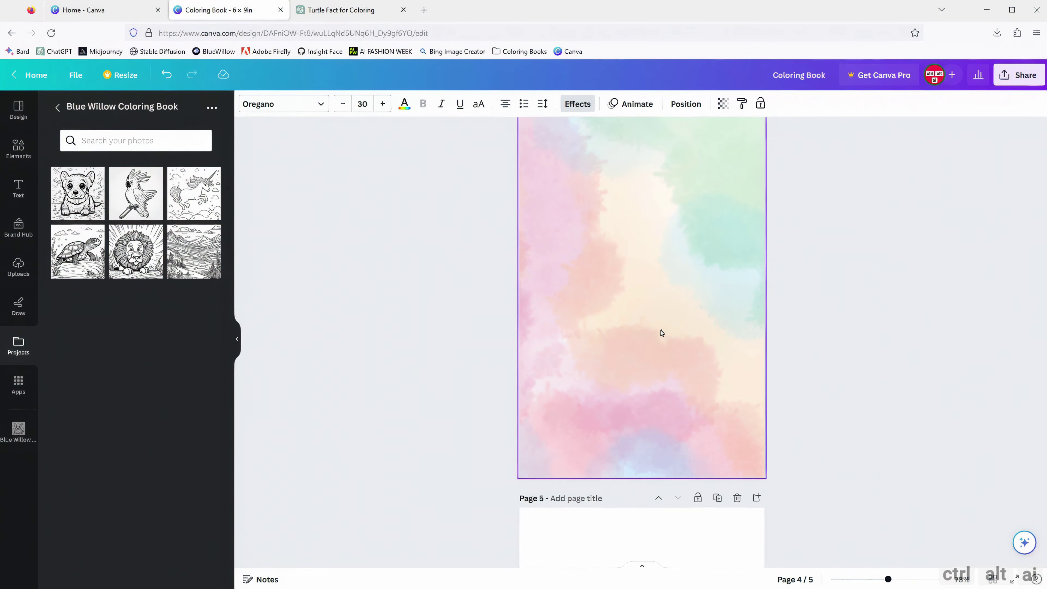
text(Turtles have a special protective shell called a 'carapace' that acts like a strong shield. It is made up of about 60 different bones that are connected to the turtle's spine, and it helps keep them safe from predators!)
Copy the dog fact from ChatGPT, replace the turtle text on page 4 with it and center the text box vertically
click(341, 10)
key(ctrl+c)
key(ctrl+shift+Tab)
double_click(649, 302)
key(ctrl+v)
scroll(649, 301, up, 3)
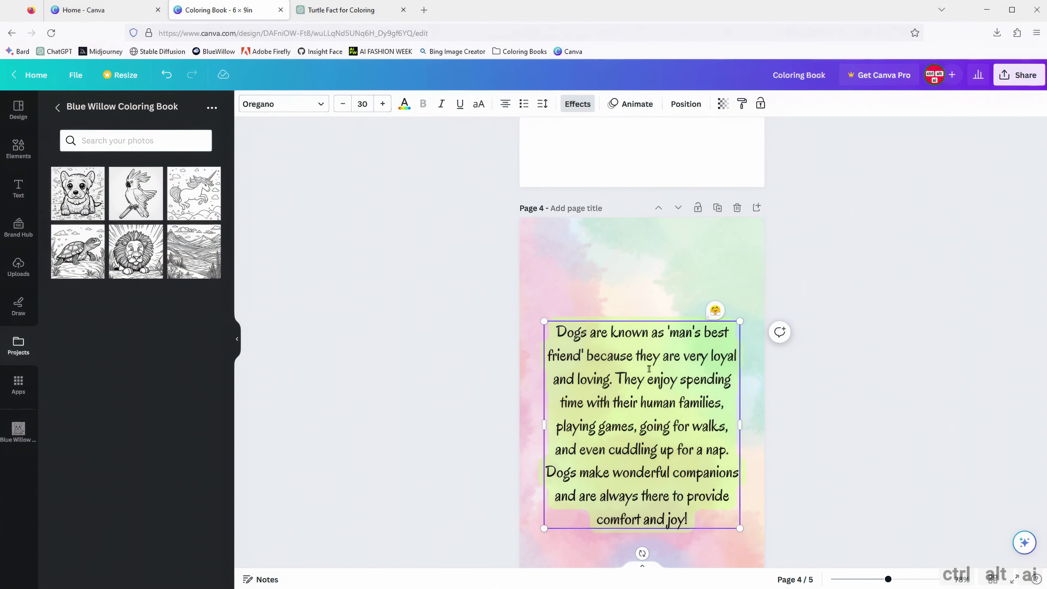
drag(649, 301, 649, 295)
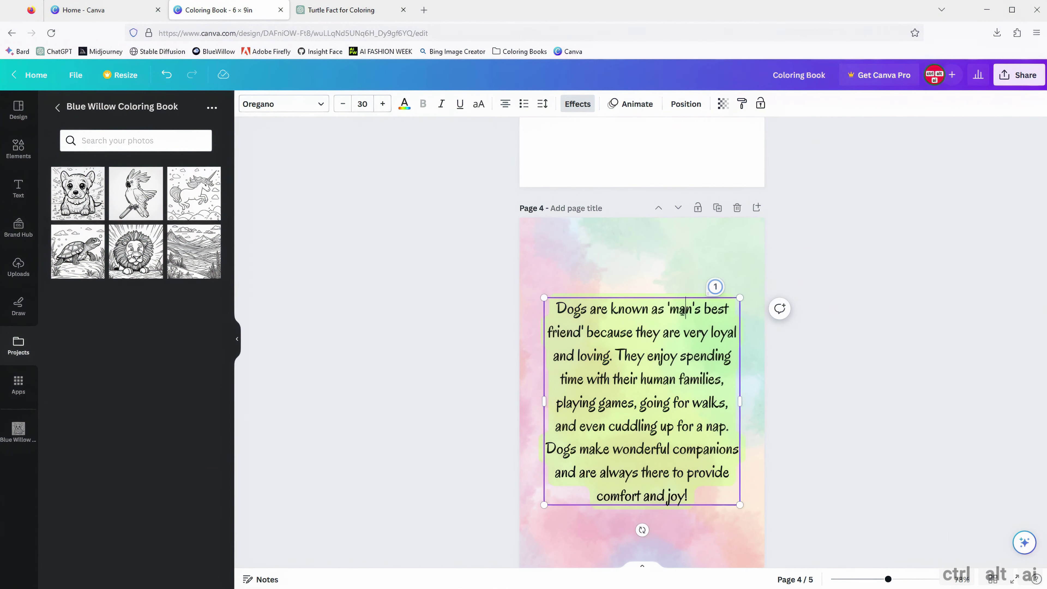
Change the dog fact text's background effect to blue-violet and lower its transparency value so the watercolor shows through
click(13, 155)
click(577, 104)
click(210, 498)
click(177, 436)
click(592, 102)
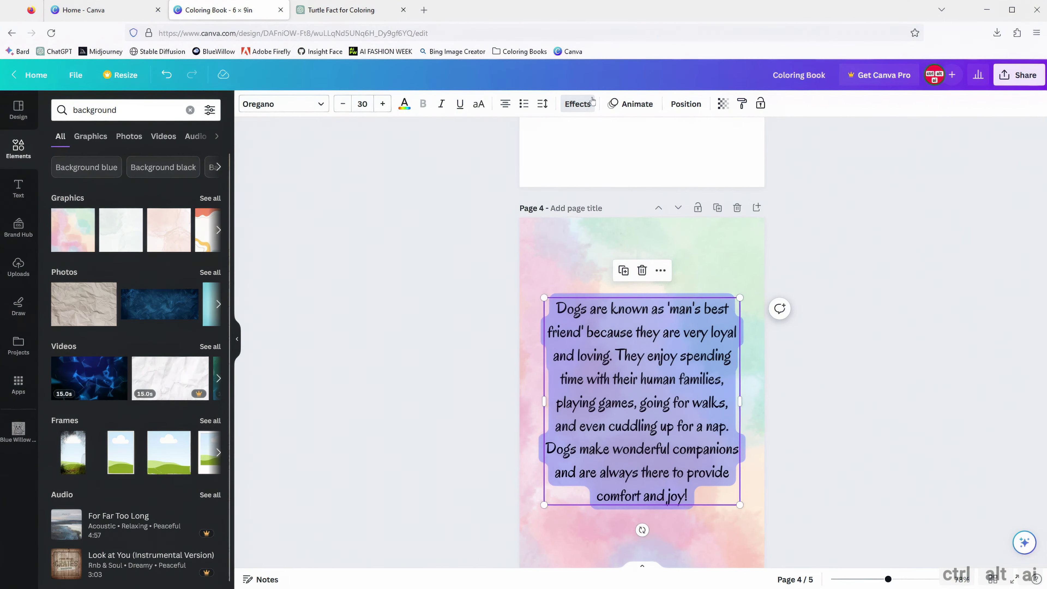
click(577, 104)
drag(115, 517, 81, 517)
click(578, 104)
scroll(500, 307, down, 2)
scroll(500, 308, up, 2)
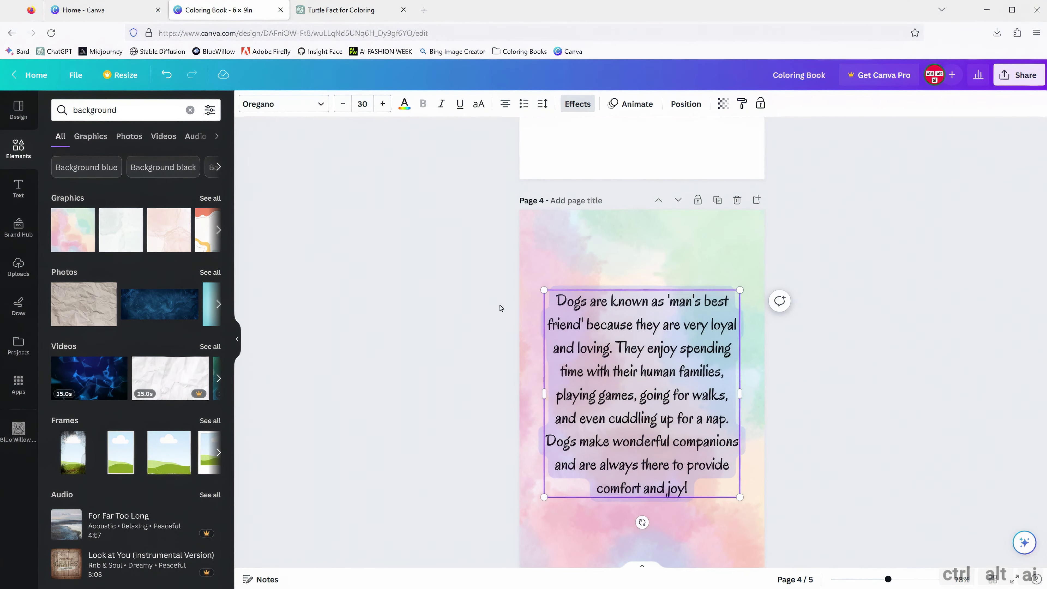
Title page 5 "Dog Coloring"
scroll(535, 297, down, 5)
click(574, 280)
text(Dog Coloring)
scroll(577, 486, down, 3)
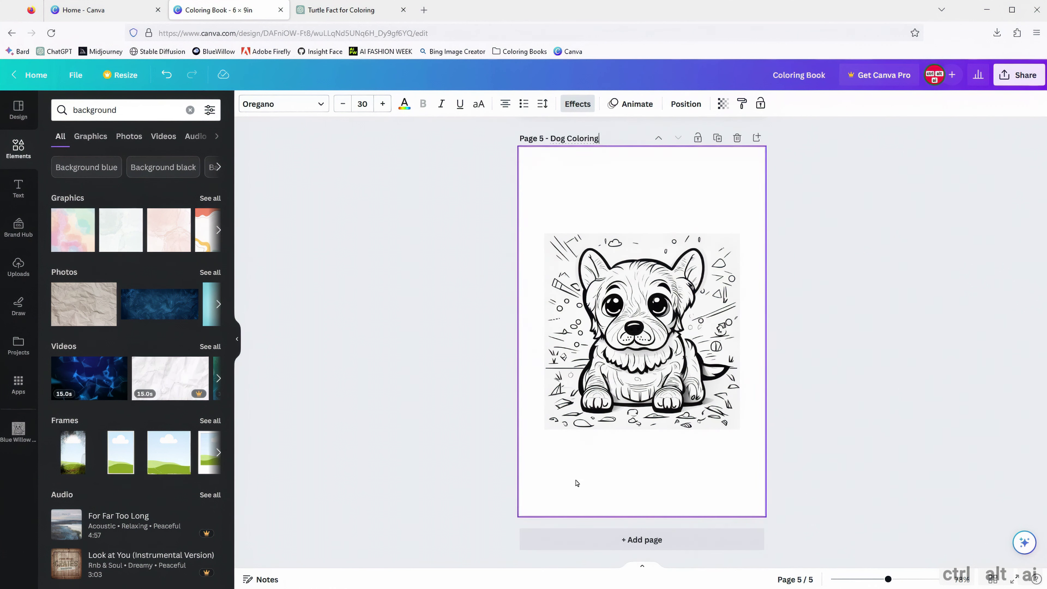
Add pages 6 and 7 and place the cockatoo image centered on page 7, enlarged to the side margins
click(643, 538)
click(643, 538)
click(18, 428)
drag(135, 193, 700, 411)
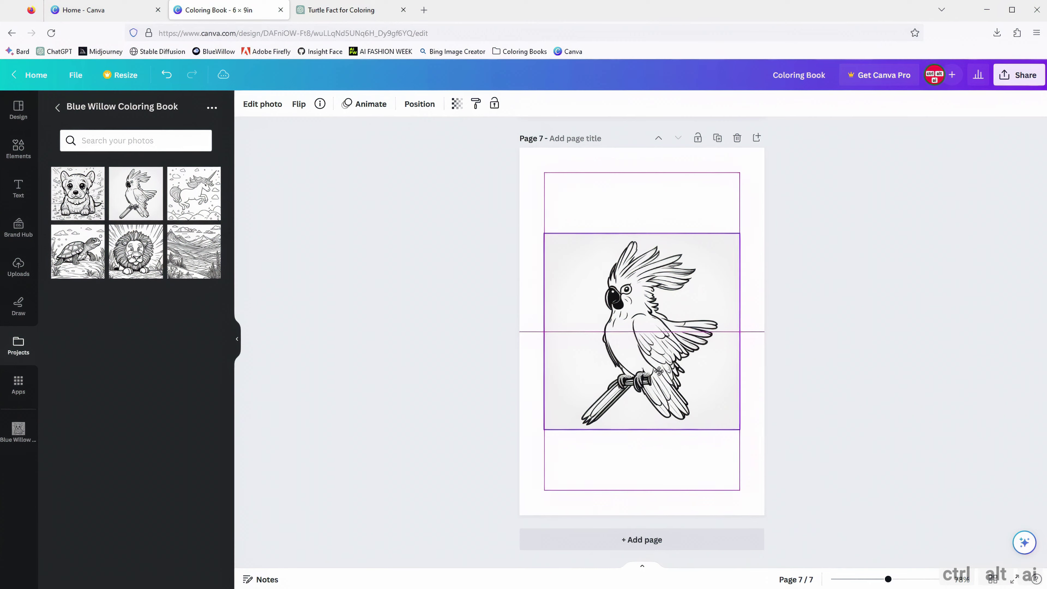
click(440, 314)
click(706, 282)
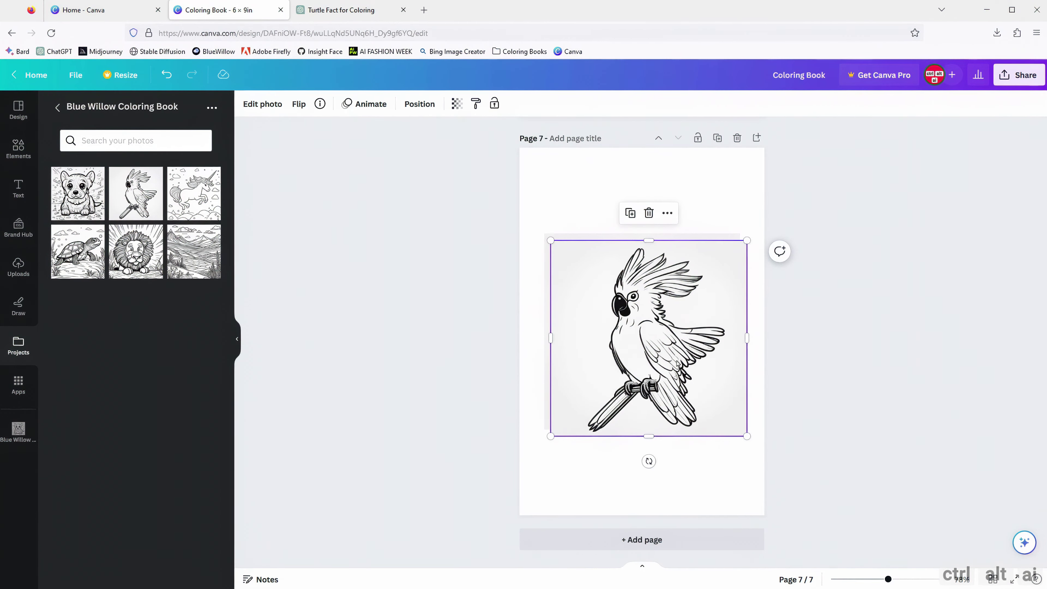
Copy the watercolor background and dog fact text box onto page 6, and title pages 6 and 7 for the cockatoo
scroll(705, 282, up, 10)
scroll(706, 282, down, 5)
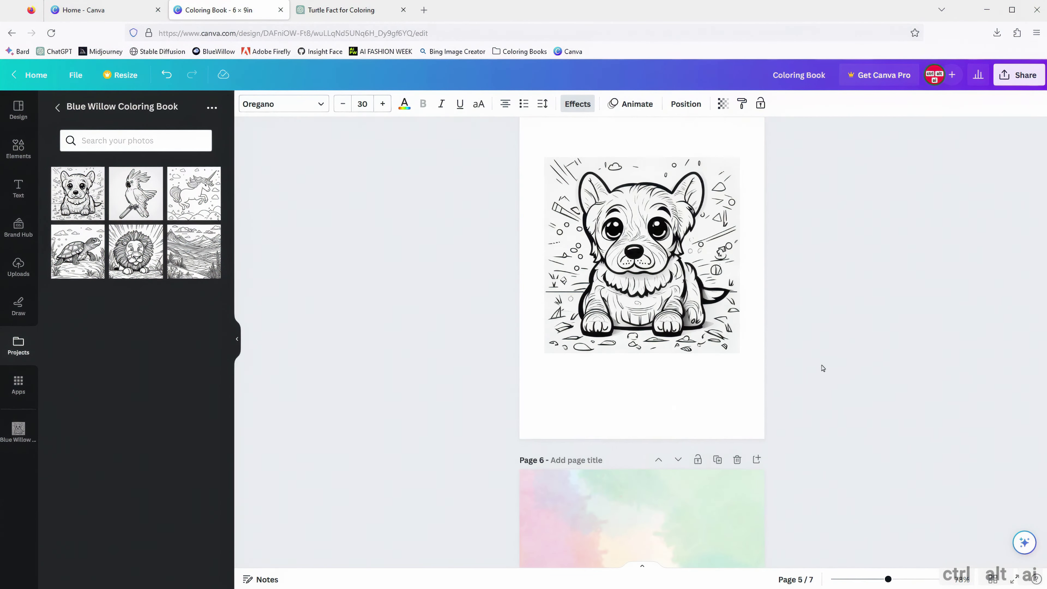
scroll(572, 332, down, 5)
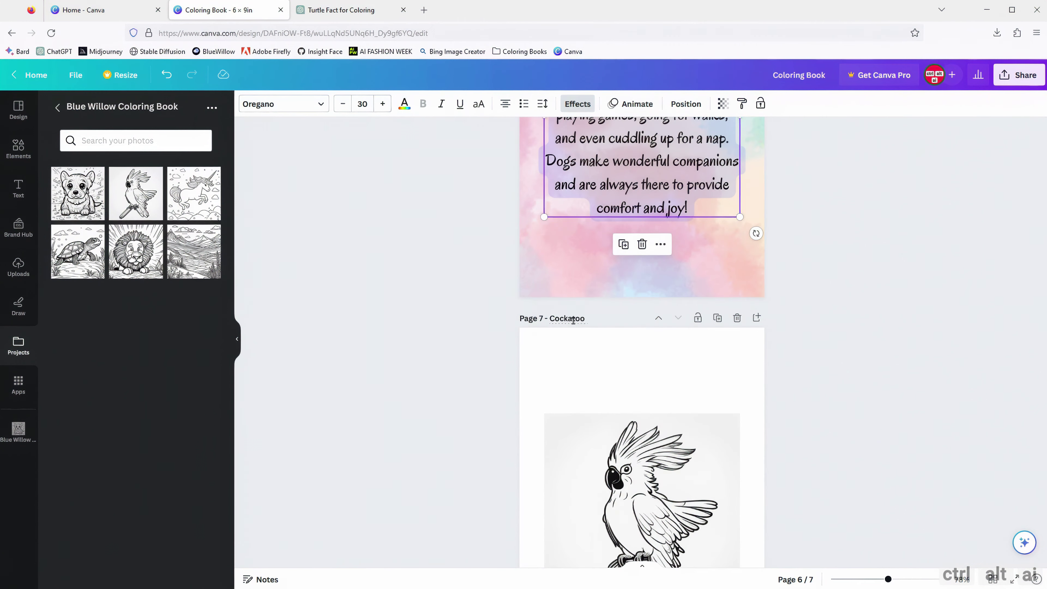
scroll(593, 390, up, 5)
Ask ChatGPT for one fact about the cockatoo bird to put in a children coloring book, and copy the quoted fact
click(350, 10)
click(449, 552)
text(Give me one fact about the dog as a pet which I can put in a children coloring book)
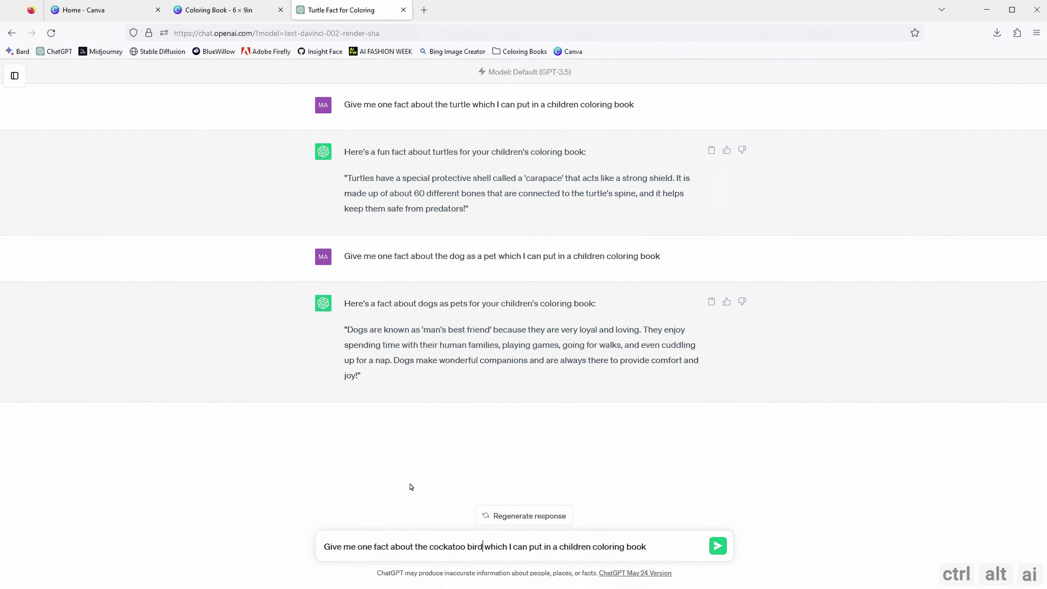
key(Return)
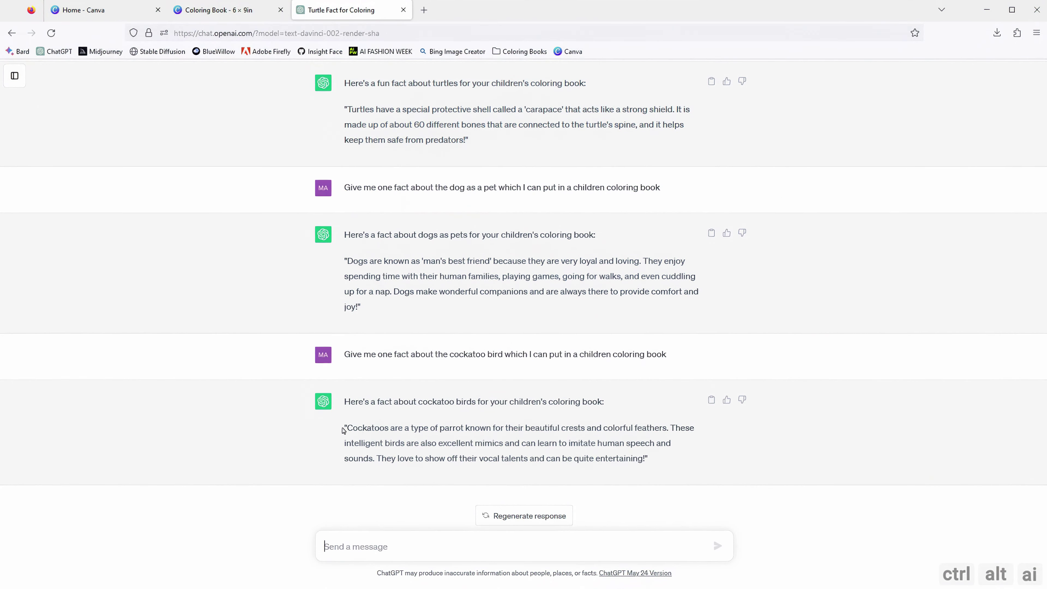
drag(346, 428, 631, 459)
key(ctrl+c)
Replace the text on page 6 in Canva with the cockatoo fact and set its background effect to pink with transparency 18
click(254, 2)
key(ctrl+a)
key(ctrl+v)
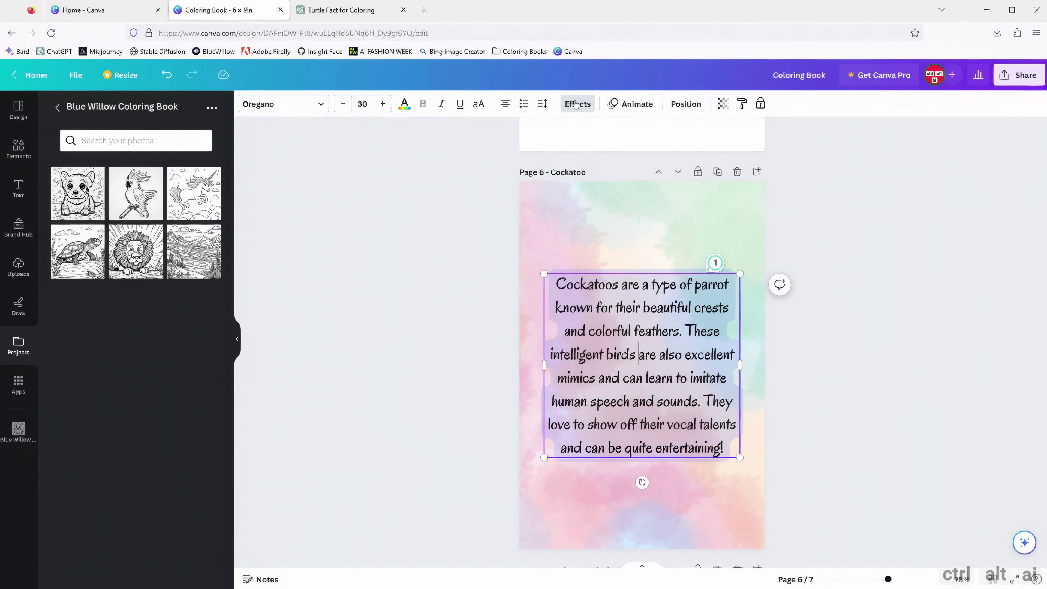
click(82, 521)
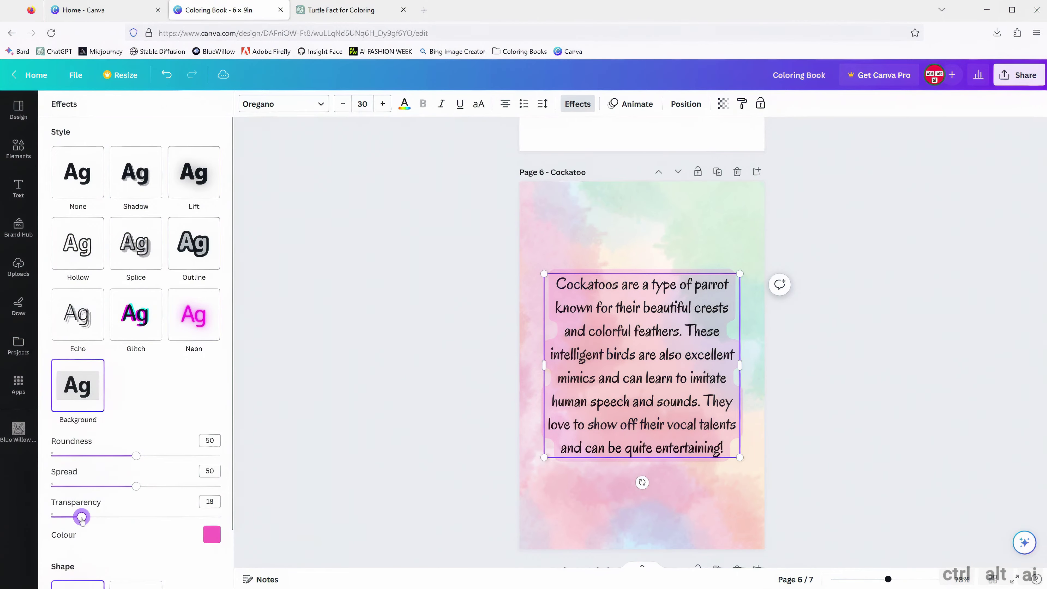
click(641, 243)
scroll(848, 416, up, 20)
click(664, 387)
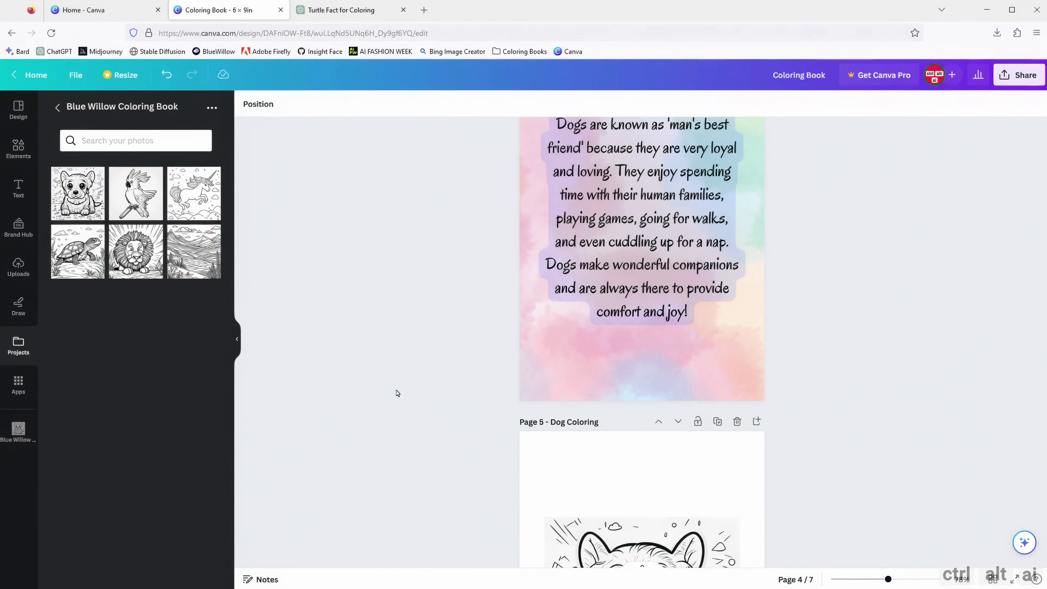
Add pages 8 and 9 and place the lion image centered between the side margins of page 9
scroll(400, 385, down, 5)
click(633, 508)
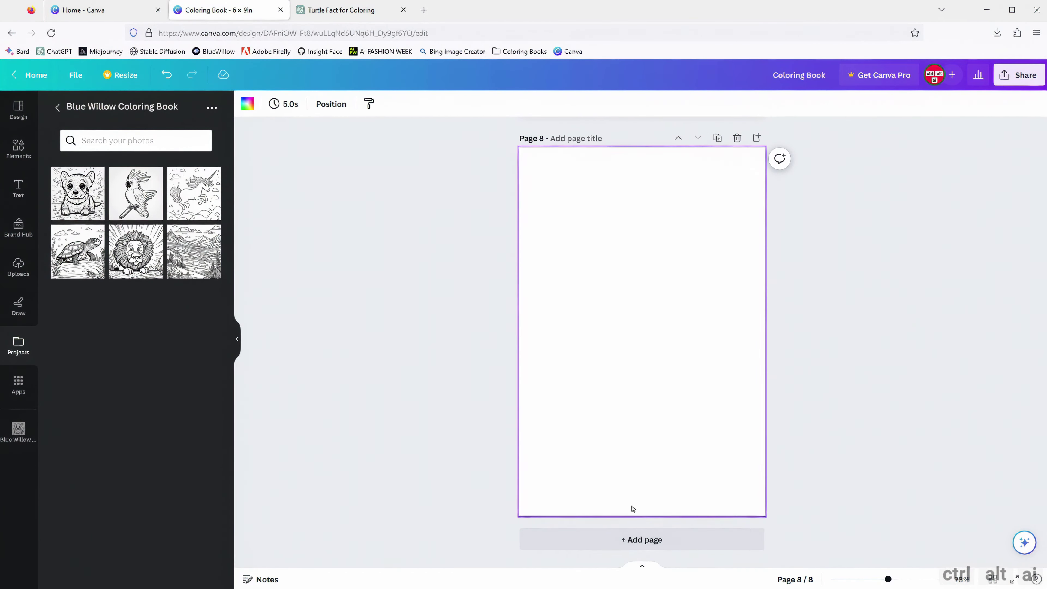
click(641, 539)
drag(136, 251, 642, 332)
Title page 9 "Lion Coloring" and page 8 "Lion"
scroll(670, 388, up, 3)
click(552, 246)
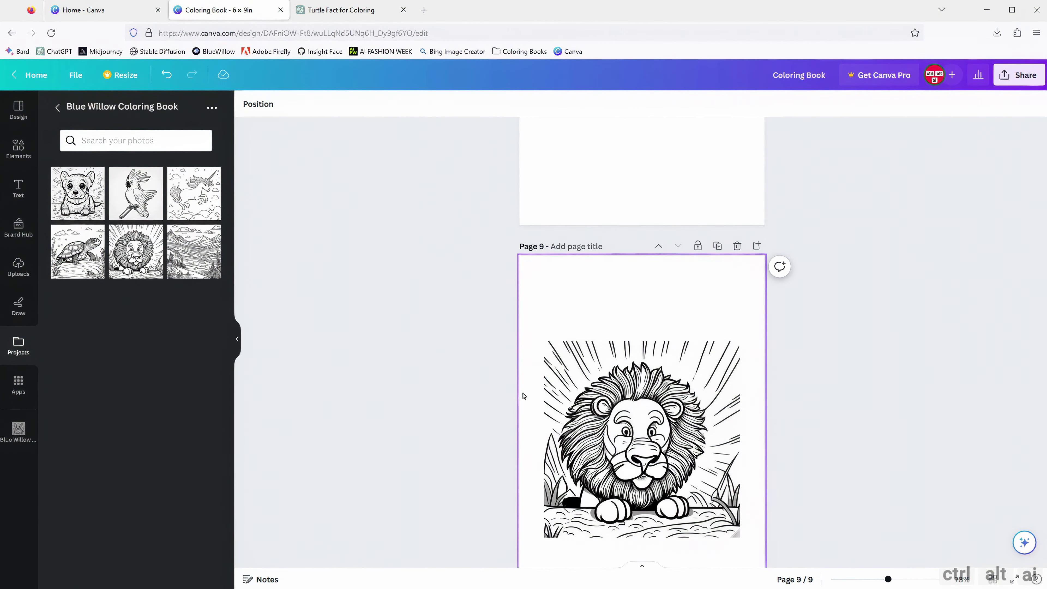
text(Lion)
scroll(552, 246, up, 9)
click(557, 245)
text(Lion)
Copy the watercolor background and the cockatoo fact text box onto the blank Lion page
scroll(601, 333, up, 15)
click(596, 398)
scroll(598, 395, down, 15)
scroll(609, 330, up, 13)
click(615, 231)
scroll(610, 329, down, 14)
key(ctrl+v)
Reuse the cockatoo prompt in ChatGPT to ask for one fact about the animal lion for a children coloring book
click(341, 9)
drag(345, 355, 668, 355)
click(465, 546)
key(ctrl+v)
double_click(447, 546)
text(animal lion)
key(Delete)
key(Delete)
key(Delete)
key(Delete)
key(Return)
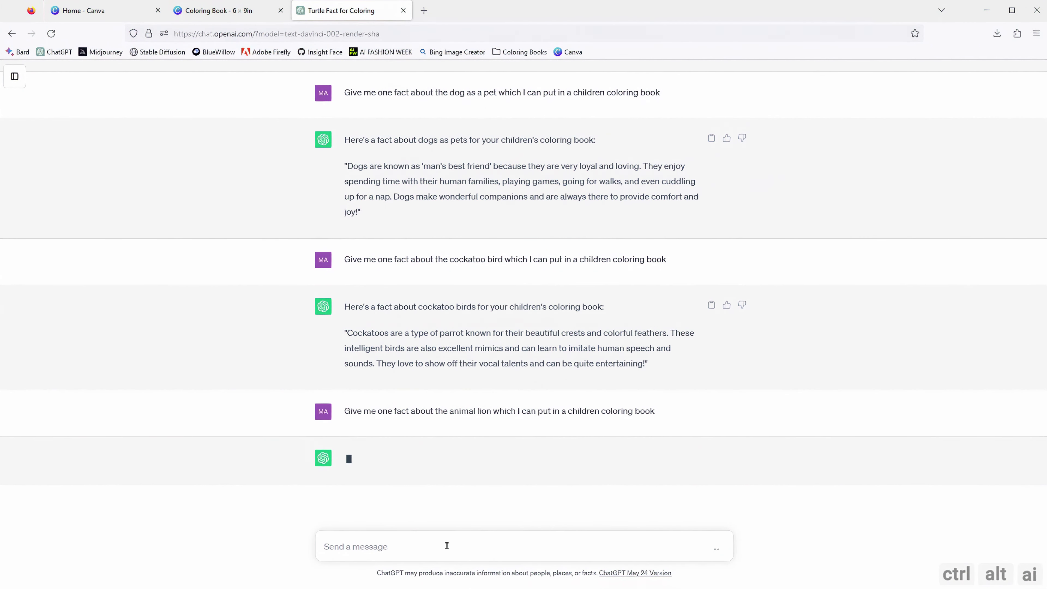
Copy the lion fact from ChatGPT and replace the cockatoo text on page 8 in Canva with it
drag(347, 412, 484, 457)
key(ctrl+c)
click(226, 10)
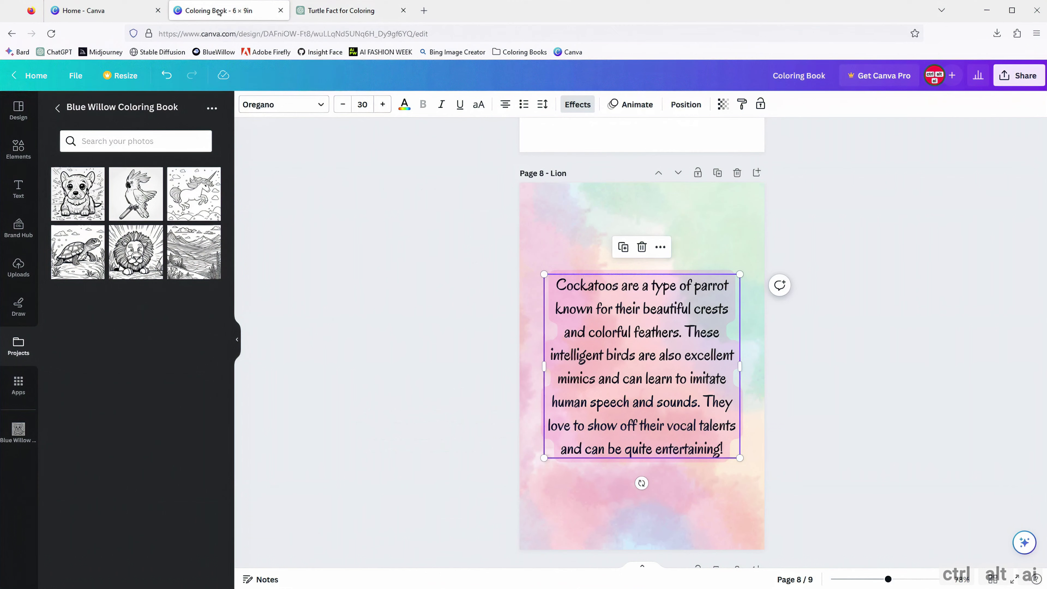
key(ctrl+a)
key(ctrl+v)
click(597, 338)
Change the background effect colour of the lion fact text to red
click(577, 104)
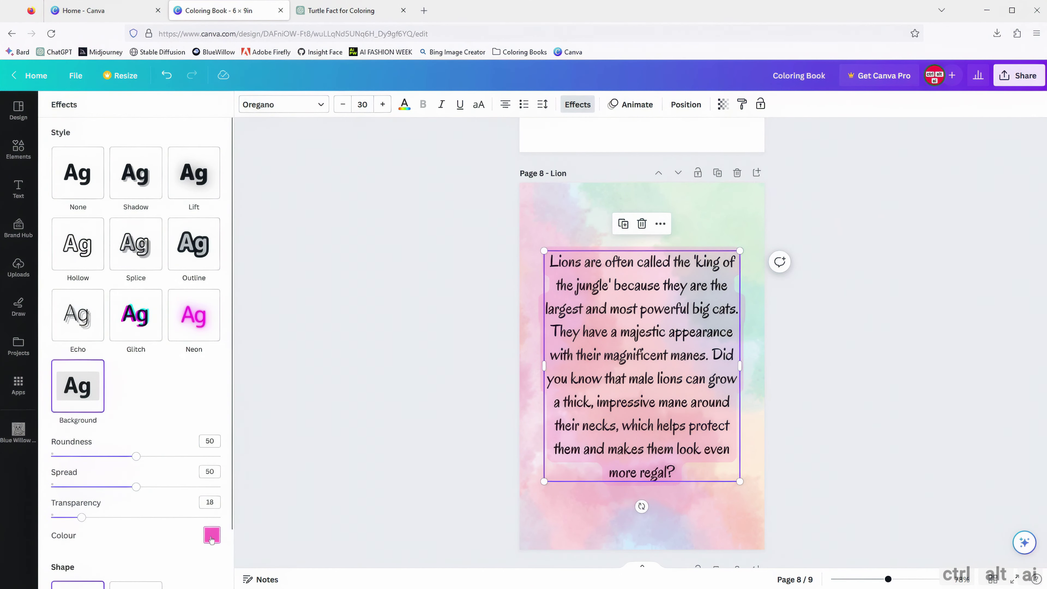
click(212, 535)
click(68, 449)
click(388, 408)
click(464, 422)
Add pages 10 and 11 and place the unicorn image centered on page 11, enlarged to the side margins
scroll(527, 408, down, 10)
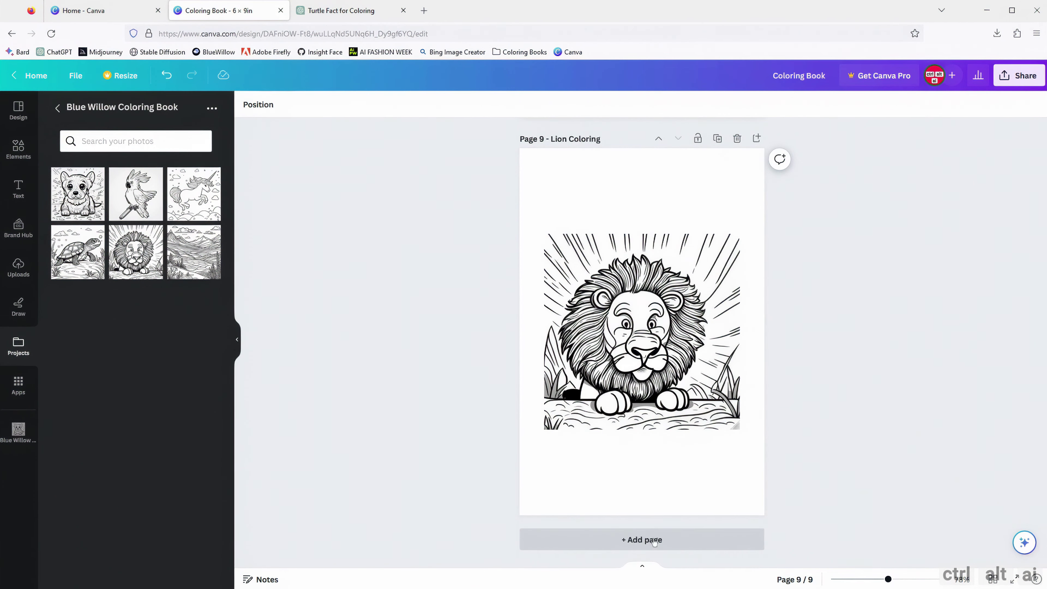
click(642, 538)
click(642, 537)
click(194, 194)
drag(729, 419, 741, 430)
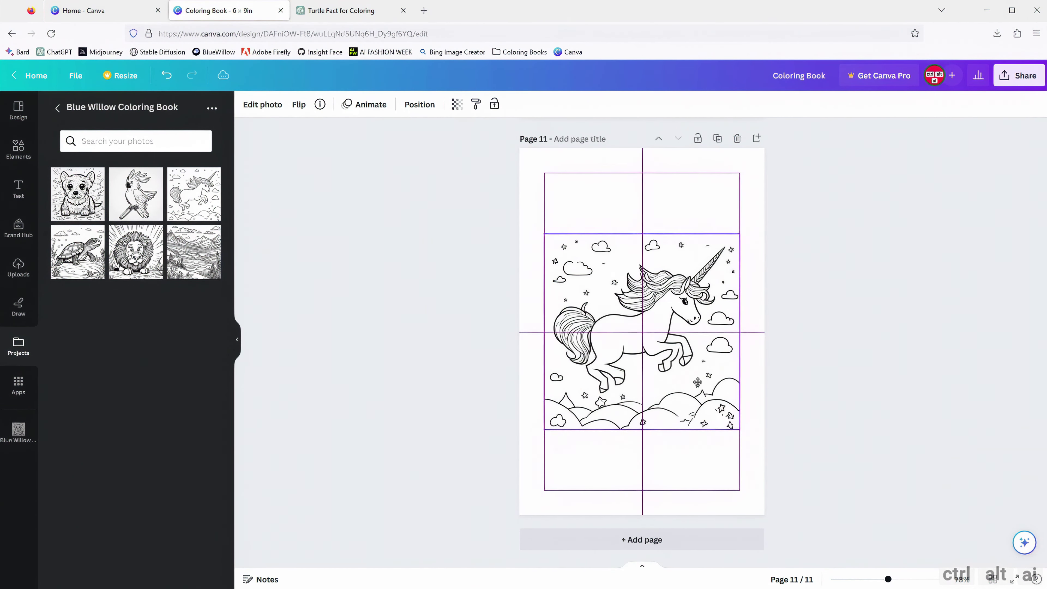
Title pages 10 and 11 "Unicorn" and "Unicorn Coloring", and copy the watercolor background and lion fact text box onto page 10
scroll(579, 280, up, 3)
scroll(579, 280, up, 20)
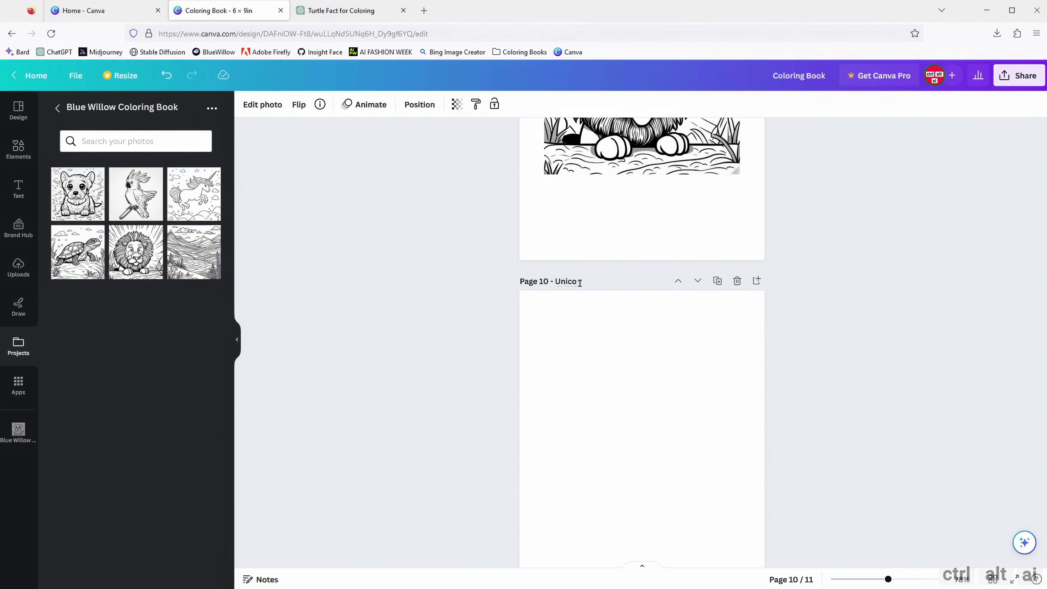
click(566, 349)
scroll(489, 318, down, 14)
click(570, 335)
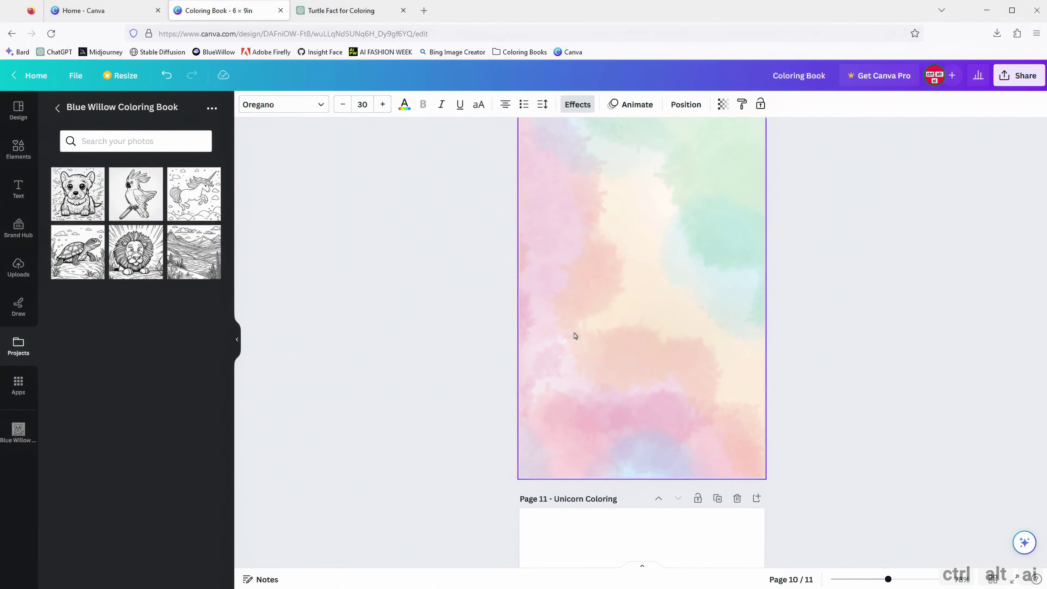
Ask ChatGPT for one fact about the unicorns to put in a children coloring book, and copy the quoted fact
click(352, 10)
click(452, 556)
text(Give me one fact about the animal lion which I can put in a children coloring book)
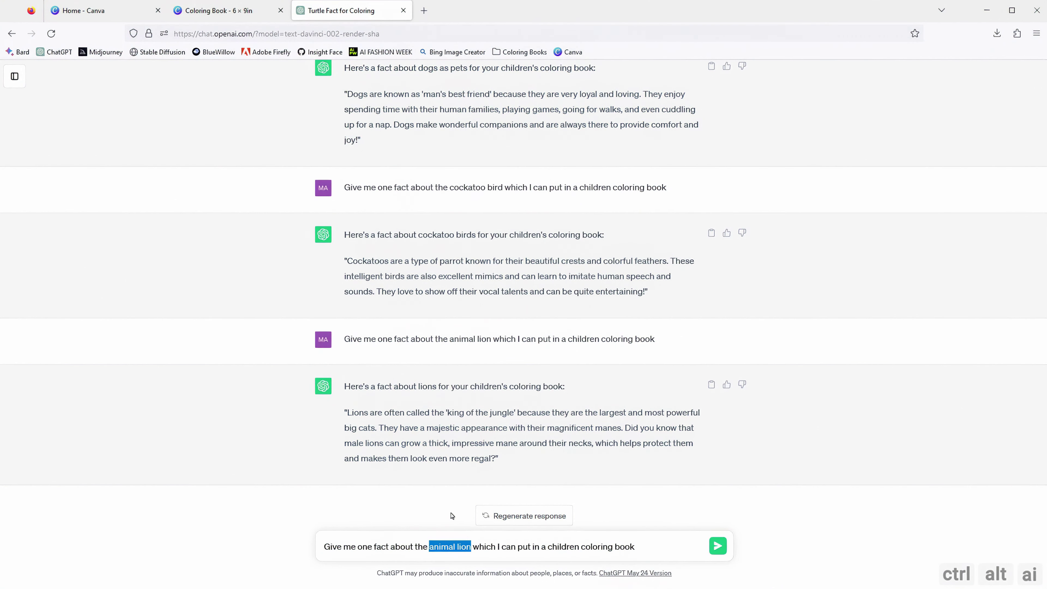
key(Return)
drag(348, 414, 557, 461)
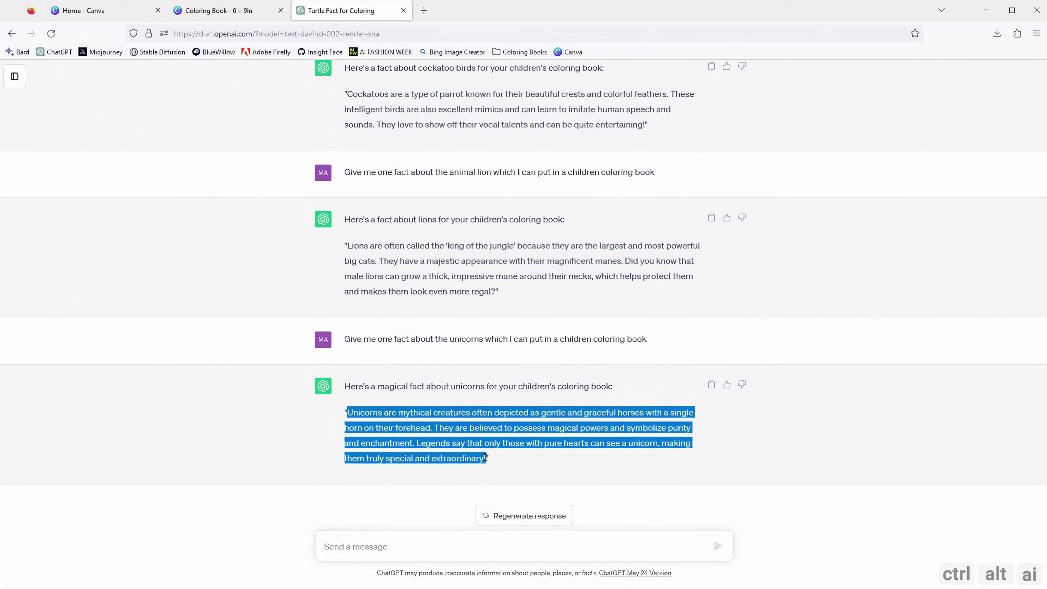
Replace the lion text on page 10 in Canva with the unicorn fact
click(225, 10)
double_click(620, 325)
text(Unicorns are mythical creatures often depicted as gentle and graceful horses with a single horn on their forehead. They are believed to possess magical powers and symbolize purity and enchantment. Legends say that only those with pure hearts can see a unicorn, making them truly special and extraordinary!)
Change the background effect colour of the unicorn fact text to light blue after trying dark violet
click(577, 104)
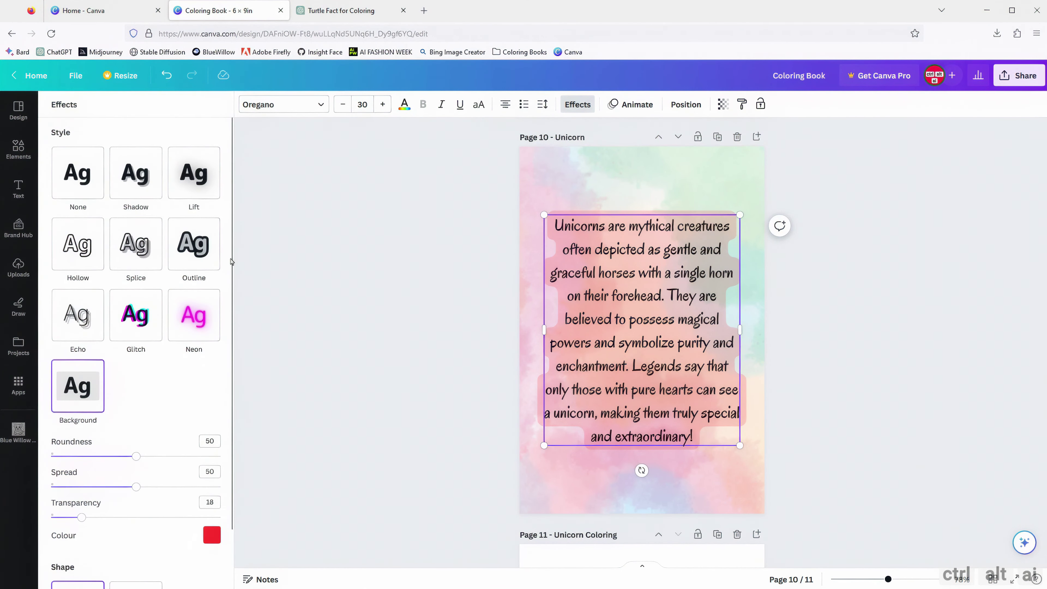
click(212, 535)
click(201, 450)
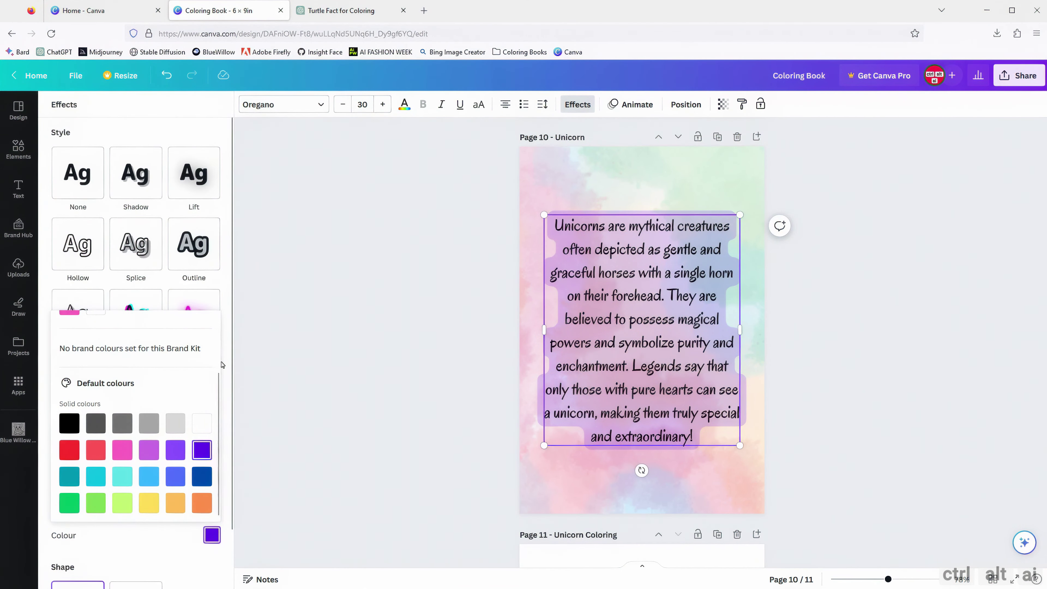
click(148, 476)
click(335, 433)
click(581, 412)
Add pages 12 and 13 and place the mountain landscape image centered on page 13, enlarged to the side margins
scroll(581, 412, down, 2)
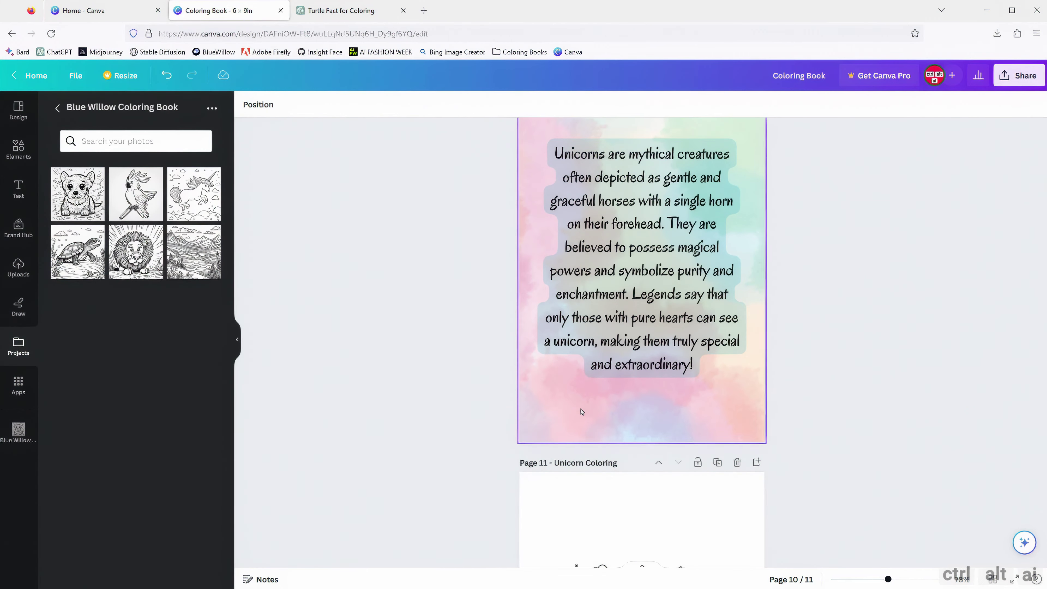
scroll(582, 412, down, 5)
double_click(642, 538)
drag(194, 252, 596, 324)
drag(734, 430, 741, 434)
Copy the watercolour background and the unicorn fact text from page 10 onto page 12
scroll(635, 359, up, 20)
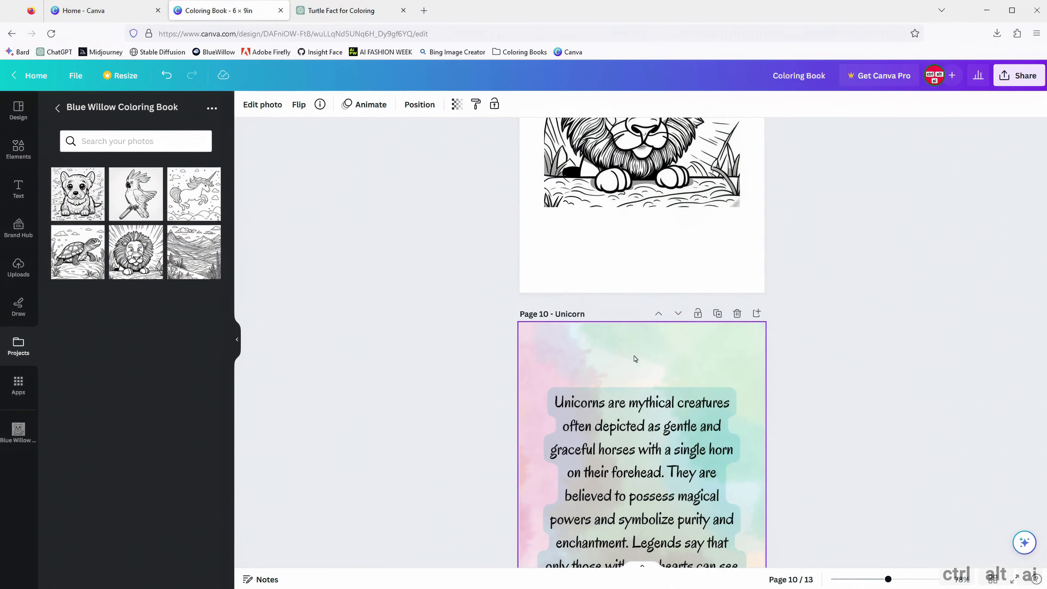
scroll(601, 363, down, 20)
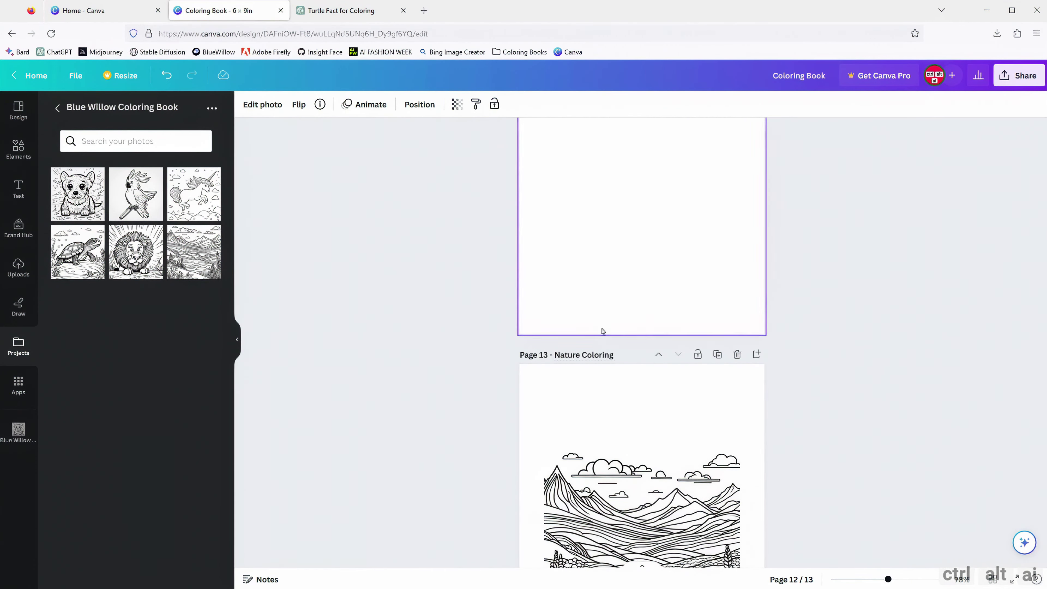
scroll(599, 338, up, 5)
click(571, 284)
key(ctrl+z)
key(ctrl+z)
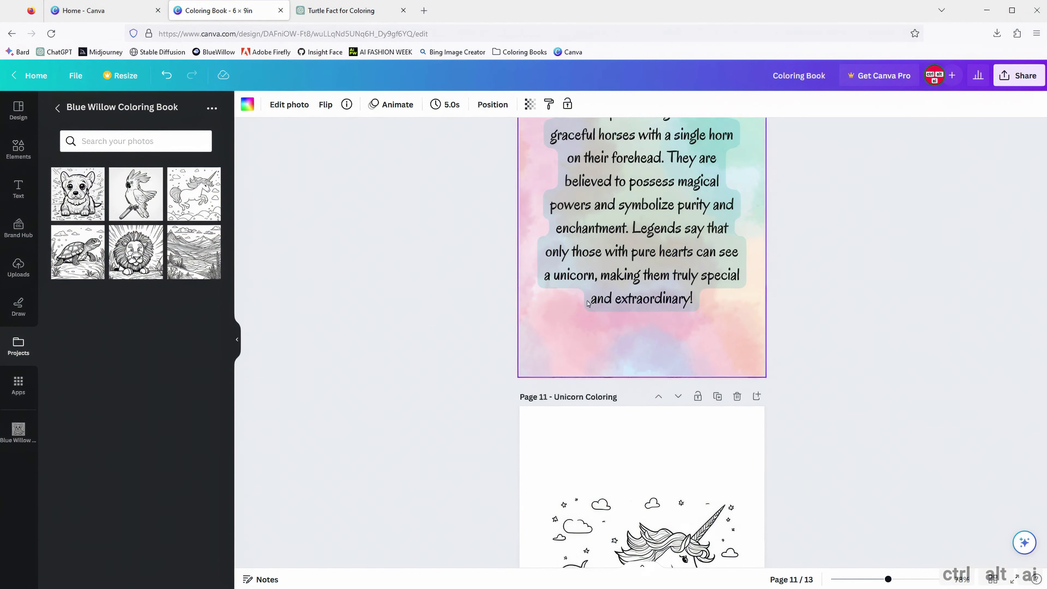
Ask ChatGPT for one fact about nature to put in a children coloring book, and copy the quoted fact
click(365, 9)
click(440, 547)
text(Give me one fact about the unicorns which I can put in a children coloring book)
double_click(440, 547)
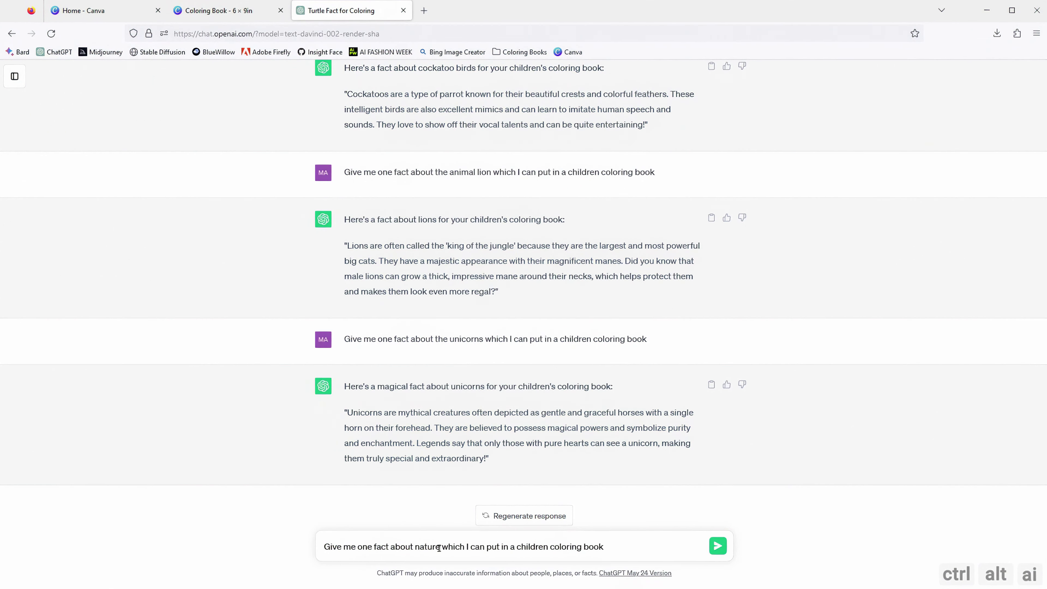
key(Return)
drag(347, 412, 539, 459)
Replace the unicorn text on page 12 in Canva with the copied nature fact
click(225, 11)
scroll(422, 326, down, 5)
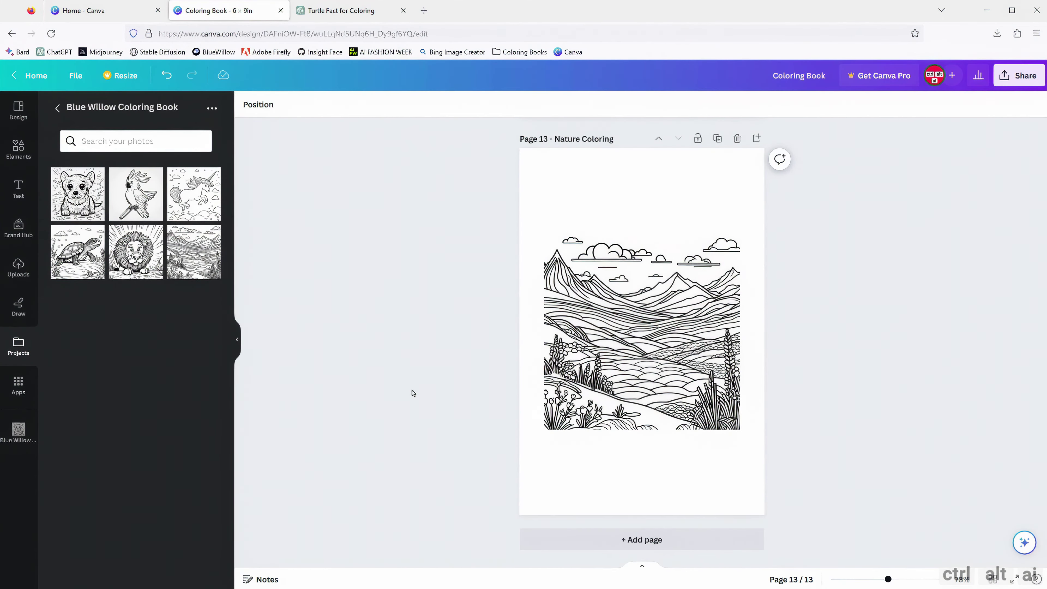
scroll(412, 390, up, 3)
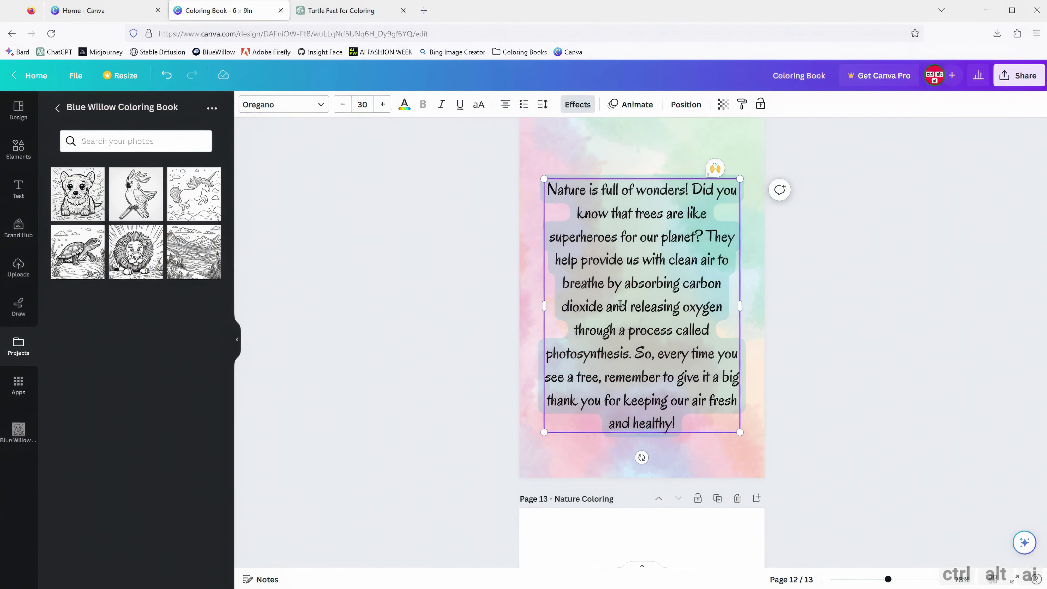
Ask ChatGPT for one children coloring book fact about nature, grass and mountains, and replace the text on page 12 in Canva with it
click(350, 11)
drag(625, 339, 343, 339)
key(ctrl+c)
click(445, 549)
key(ctrl+v)
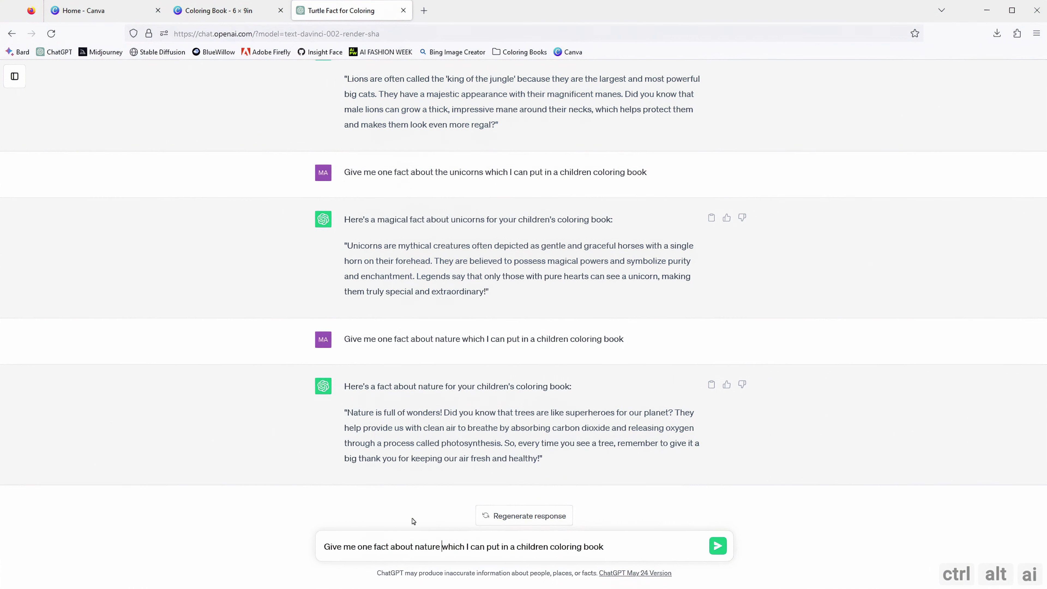
text(, grass and mountains,)
key(Return)
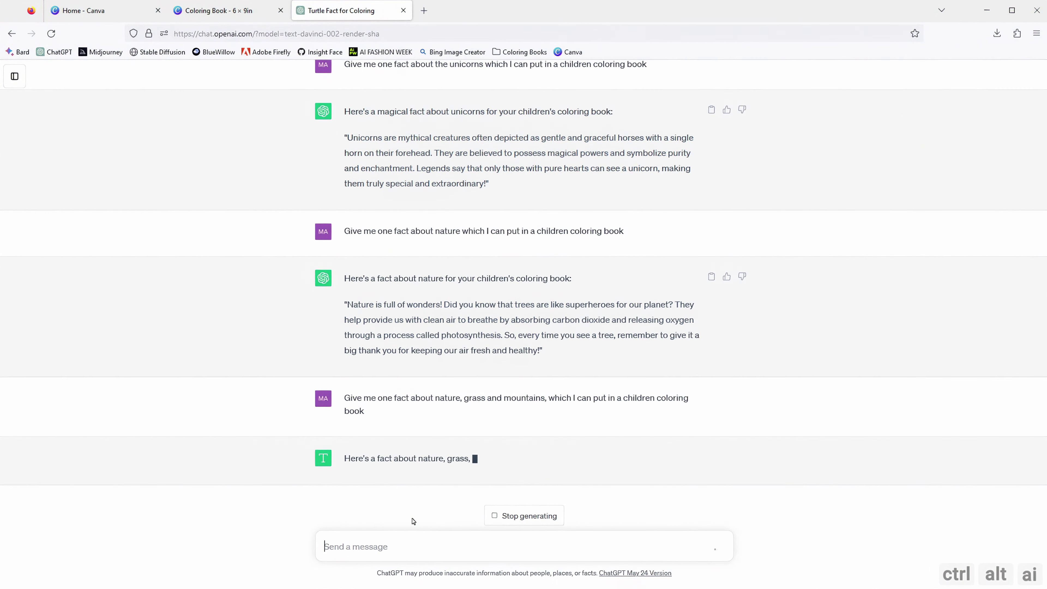
drag(348, 397, 522, 457)
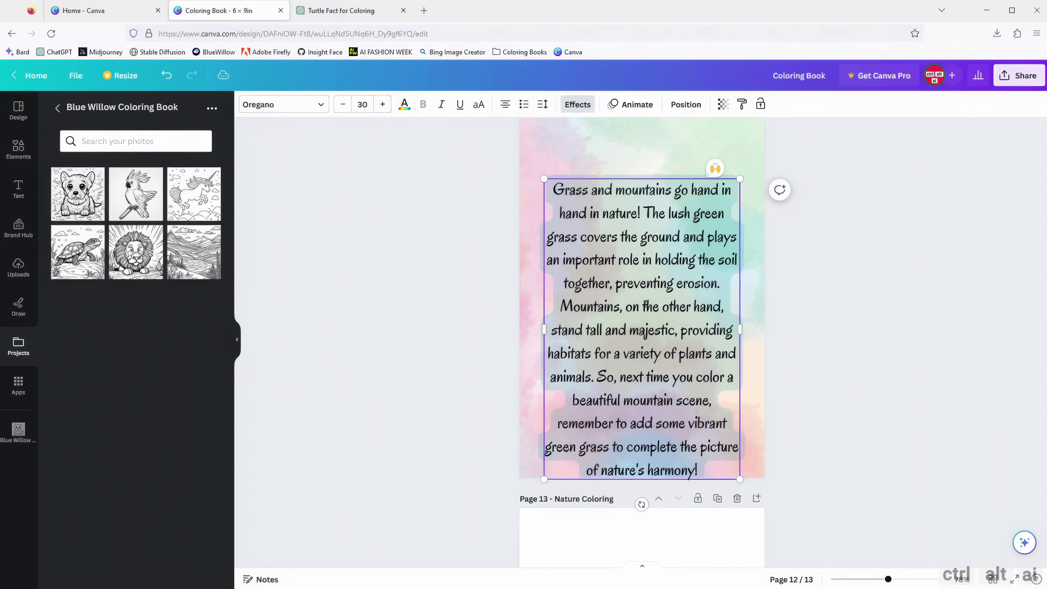
Center the grass and mountains text vertically on page 12 and change its background effect colour to yellow
scroll(656, 343, up, 2)
click(440, 351)
click(588, 399)
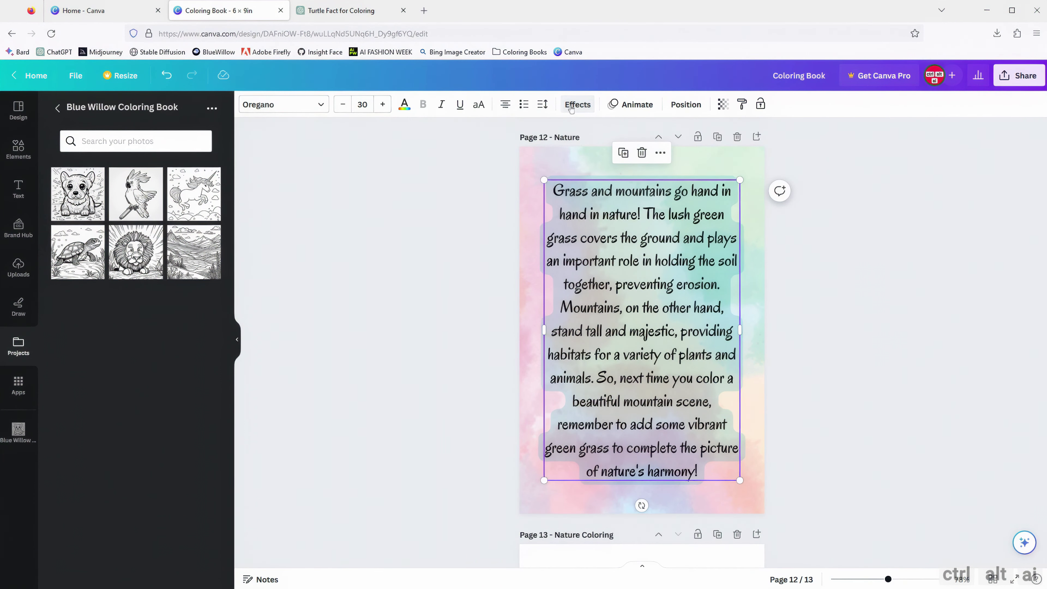
click(575, 104)
click(192, 422)
click(483, 378)
Add a page after the Nature Coloring page and title it "End Cover"
scroll(483, 377, down, 5)
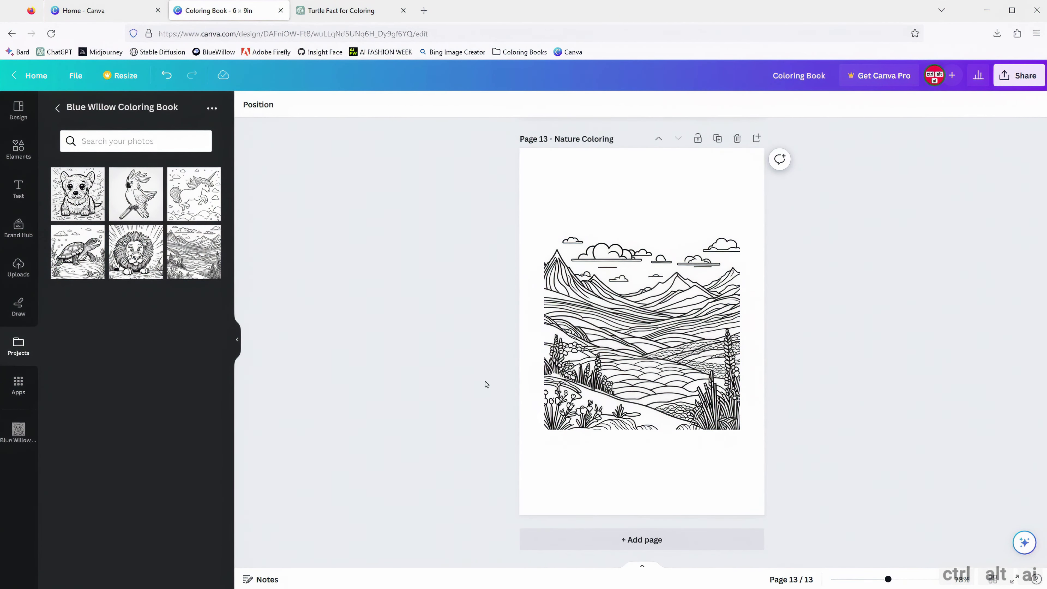
click(642, 539)
click(565, 138)
text(End Cover)
click(306, 220)
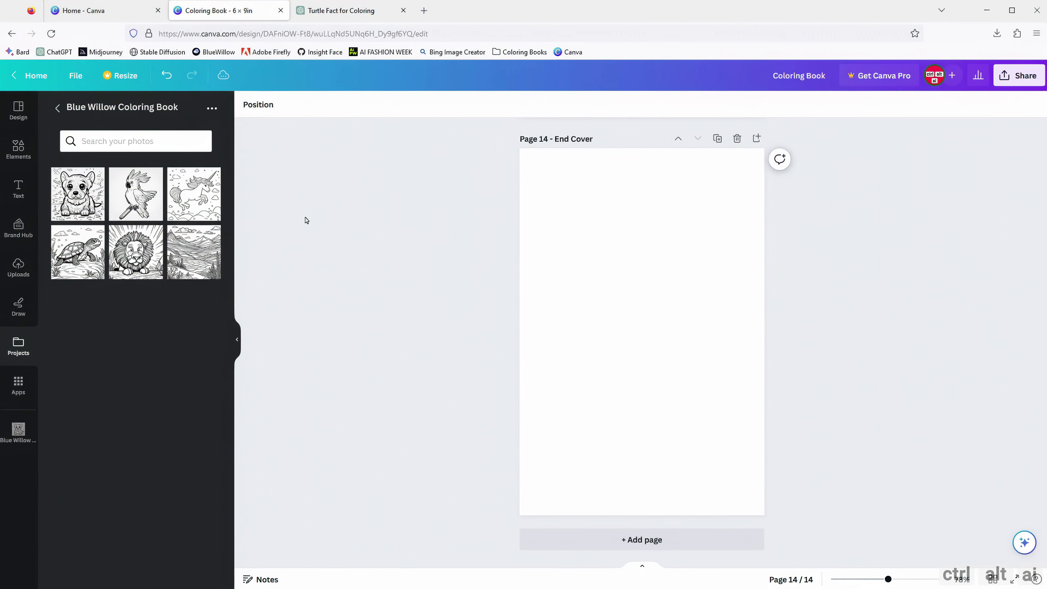
Place the dog, cockatoo and unicorn images as small squares in one row across the top of page 14, within the margins
click(77, 200)
drag(641, 334, 619, 245)
drag(716, 344, 628, 254)
drag(579, 206, 593, 220)
drag(643, 269, 606, 236)
drag(136, 194, 577, 207)
mouse_move(605, 237)
mouse_down()
mouse_move(624, 263)
mouse_move(605, 233)
mouse_up()
drag(573, 202, 640, 204)
drag(194, 194, 610, 237)
drag(740, 369, 709, 208)
Place the turtle, lion and mountain landscape images in a second row on page 14, matching the size and spacing of the first
drag(77, 252, 587, 210)
drag(740, 369, 605, 234)
drag(589, 216, 590, 278)
drag(136, 251, 646, 345)
drag(748, 445, 605, 305)
drag(574, 274, 642, 274)
drag(194, 251, 637, 278)
drag(806, 437, 711, 280)
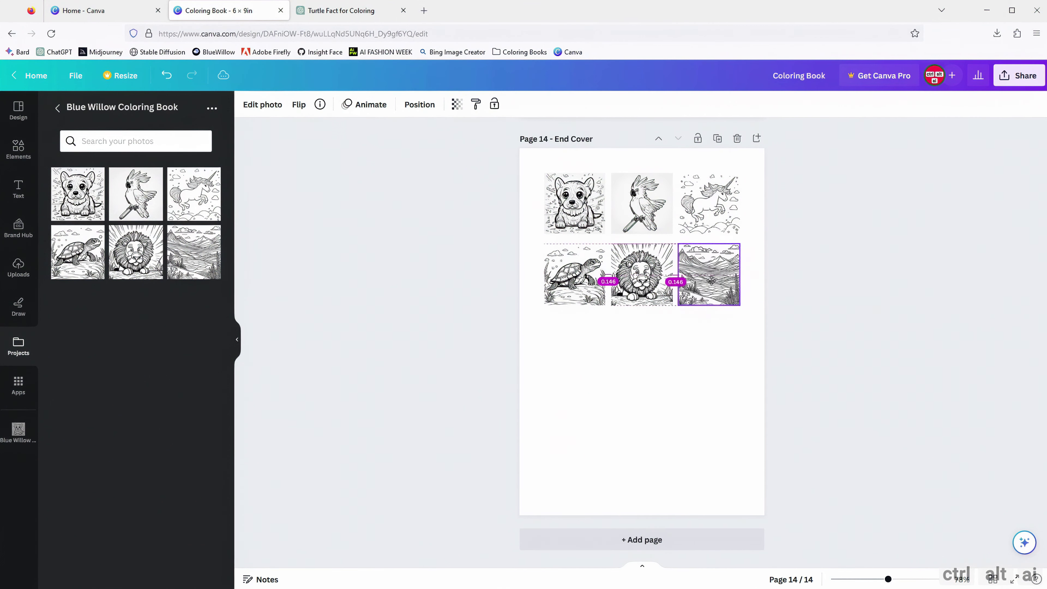
Set the white and light grey sunburst graphic from the background search as the background of page 14
click(650, 362)
click(18, 149)
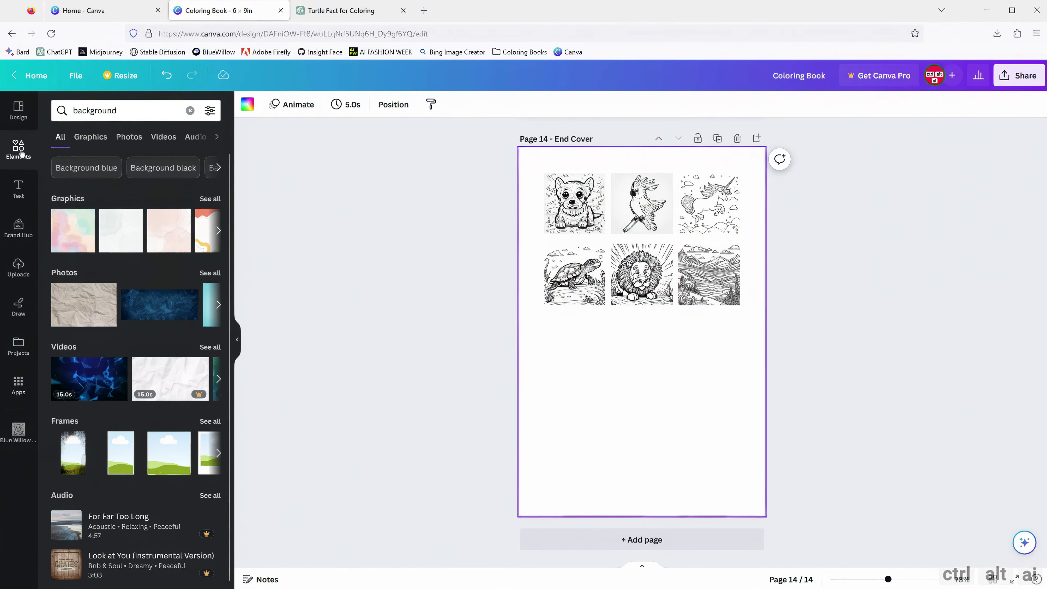
click(217, 232)
click(53, 230)
click(210, 198)
drag(137, 450, 577, 395)
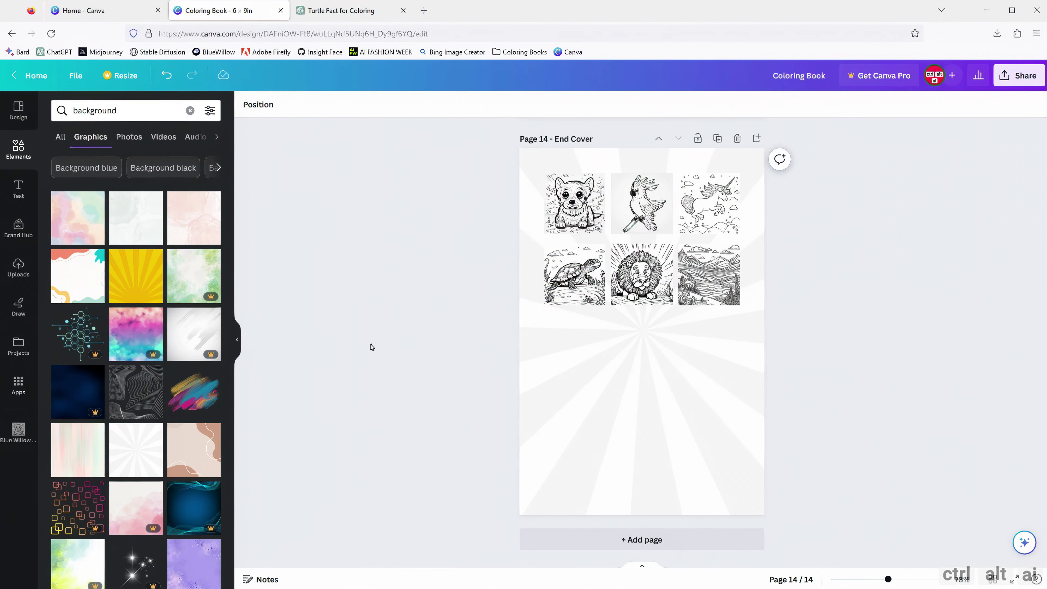
Add a body text box to page 14, and copy 4 to 5 ChatGPT-written lines on how coloring benefits children for the end cover
click(18, 189)
click(119, 306)
click(342, 10)
click(407, 548)
text(Ho)
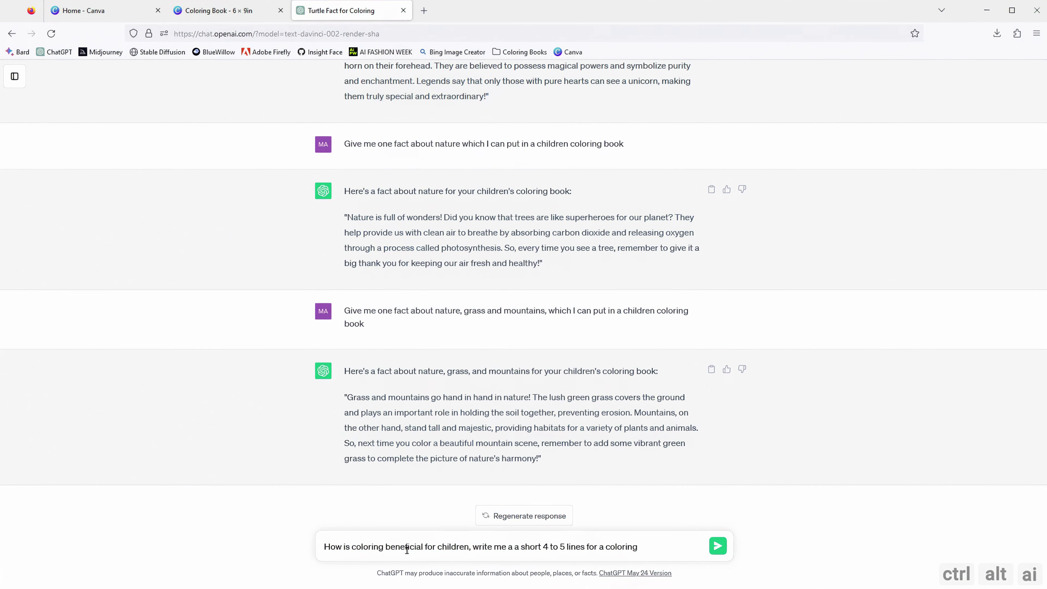
drag(555, 458, 347, 397)
key(ctrl+c)
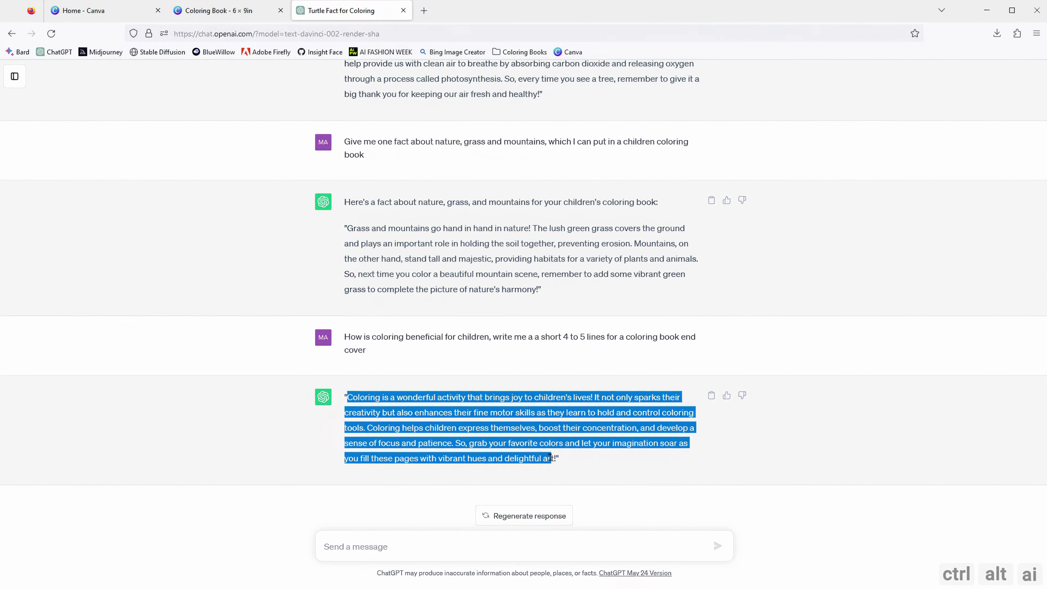
Paste the coloring benefits paragraph into the page 14 text box in Canva using the Oregano font, and narrow it to the side margins
key(ctrl+shift+Tab)
key(ctrl+v)
key(ctrl+a)
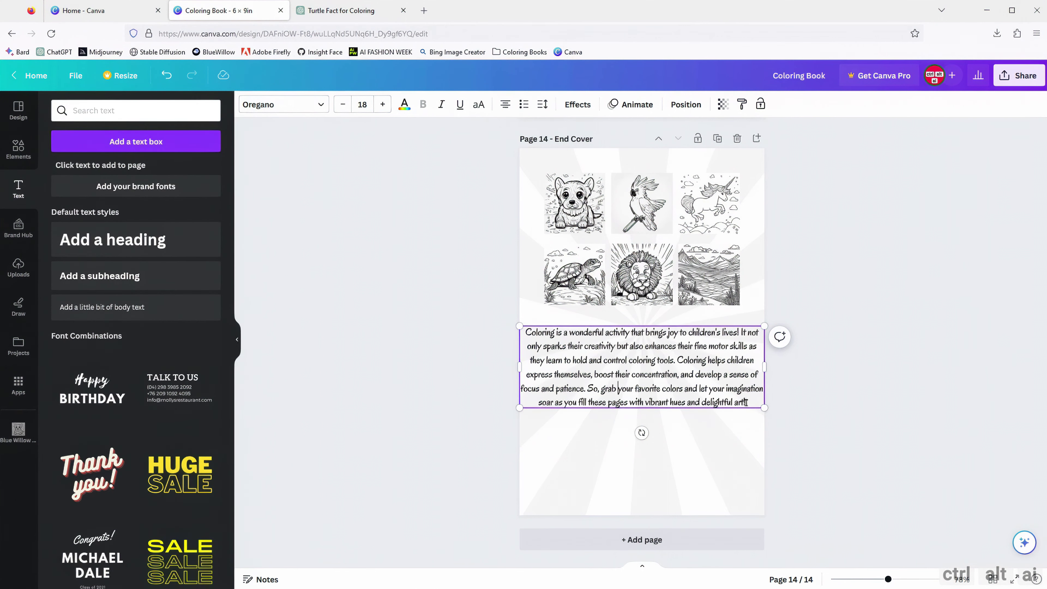
drag(765, 366, 741, 366)
drag(520, 375, 543, 375)
click(811, 456)
Add a separate "ControlAltAI" text line in Oregano, centered below the paragraph near the bottom of page 14
click(102, 306)
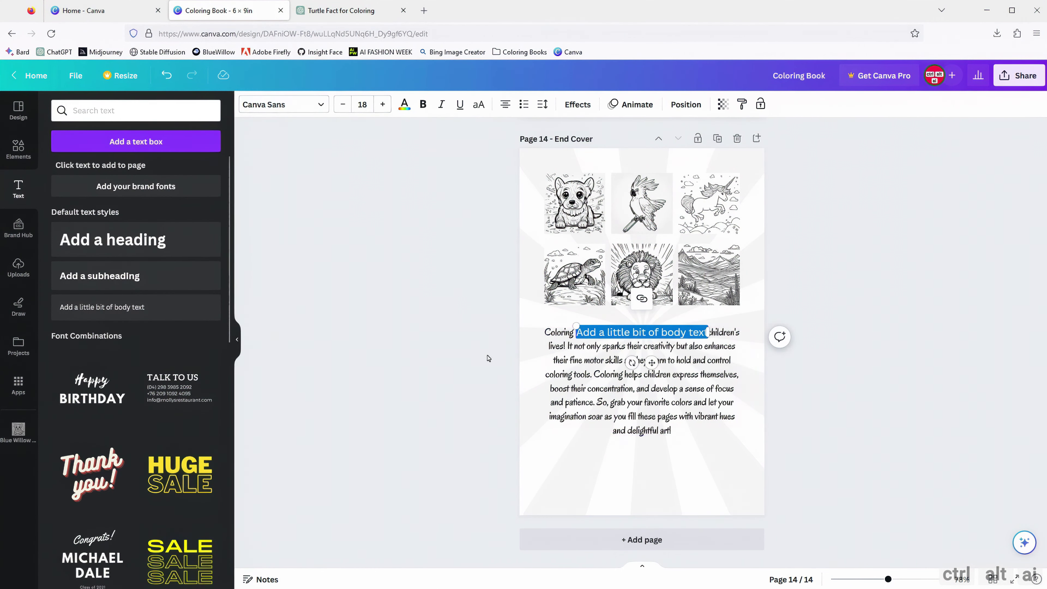
key(Delete)
click(647, 374)
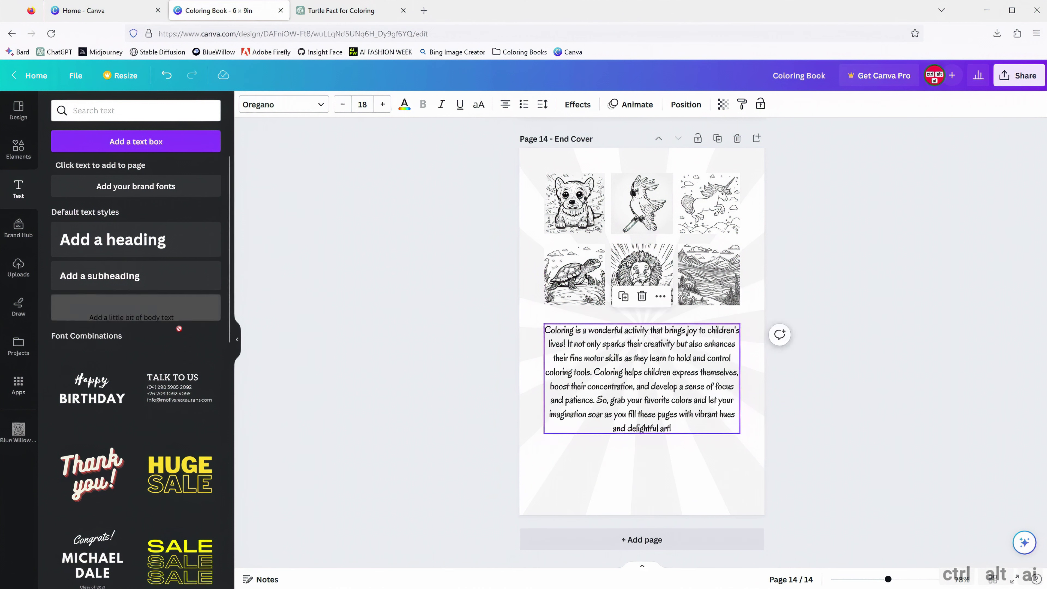
drag(103, 307, 602, 492)
text(ControlAltAI)
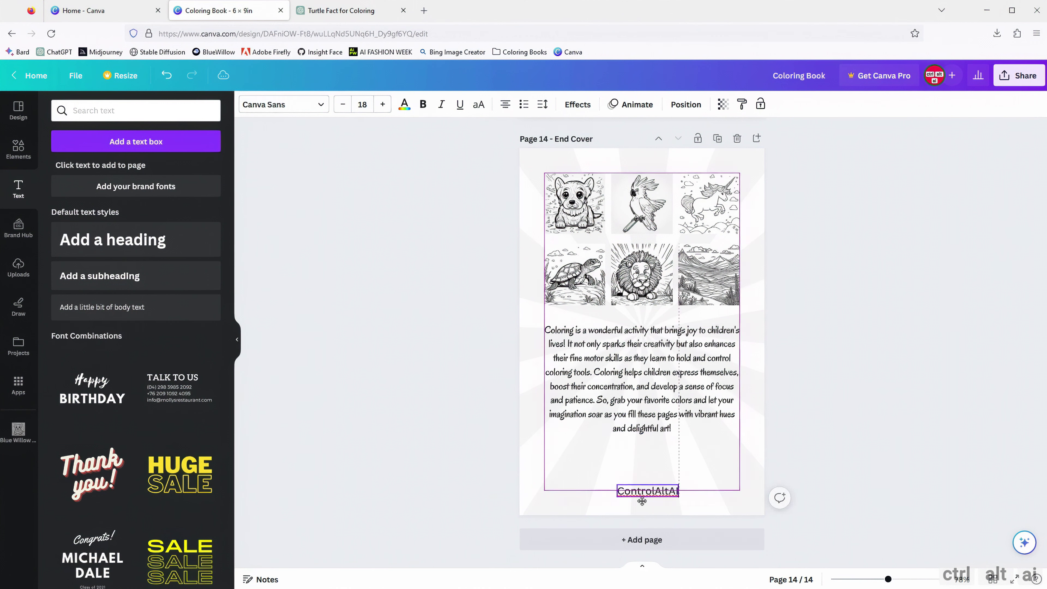
key(ctrl+a)
key(ctrl+alt+v)
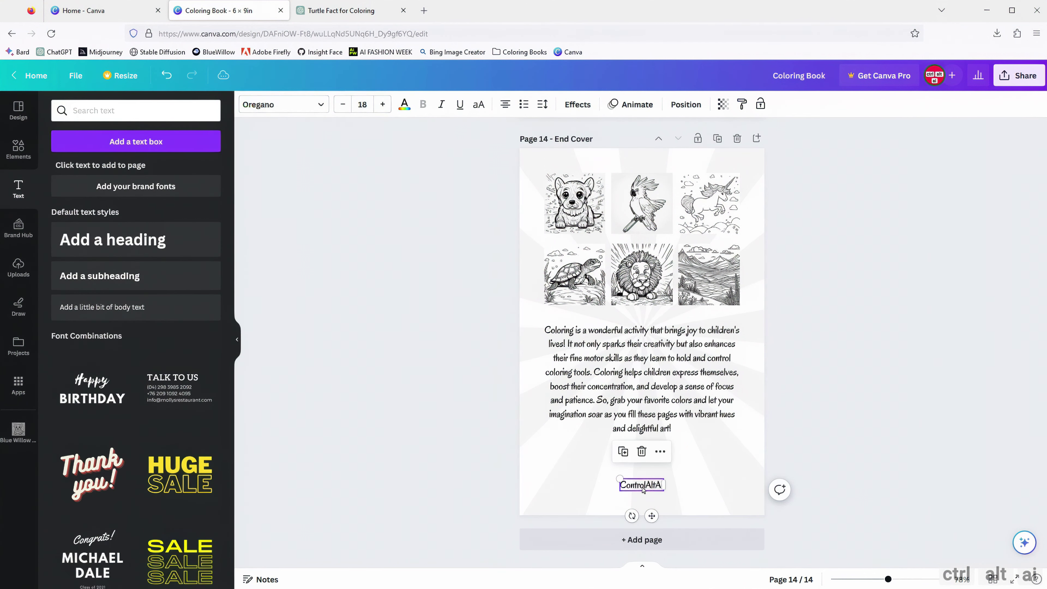
Try the Glitch and Echo text effects on the ControlAltAI line of the end cover
click(578, 105)
click(138, 330)
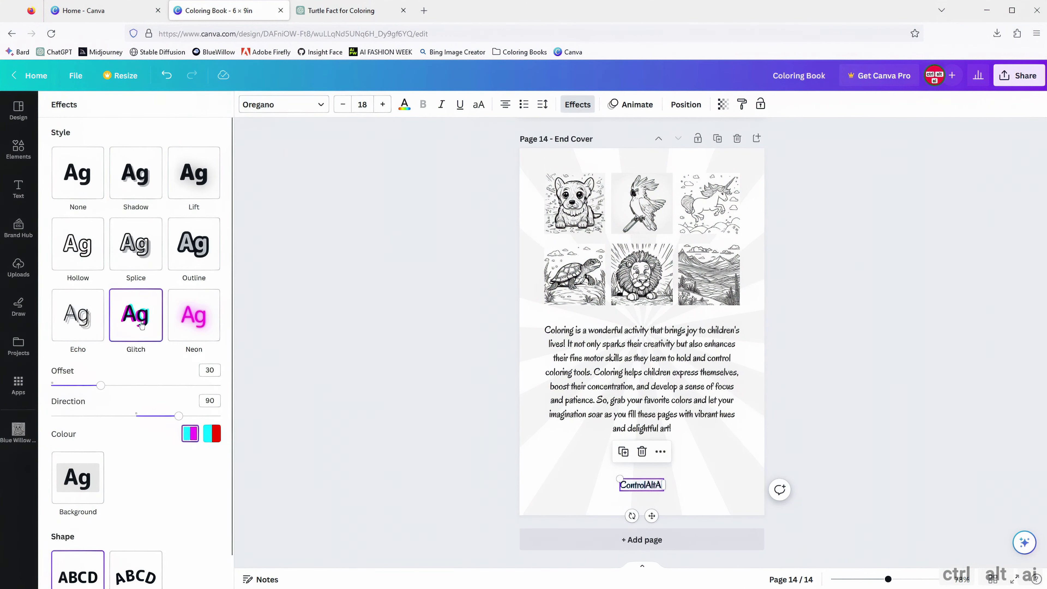
click(77, 315)
click(437, 341)
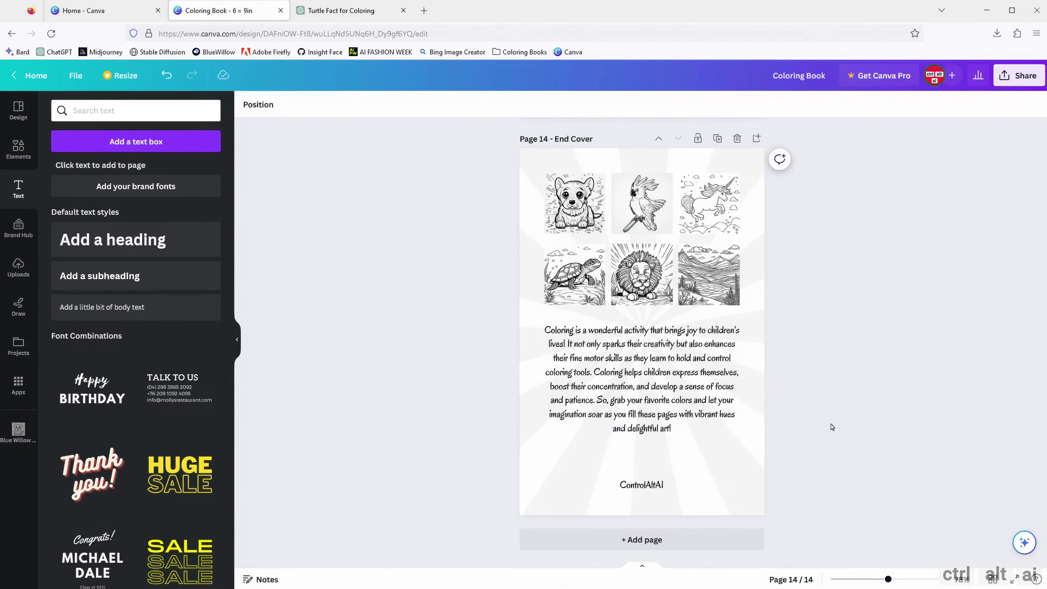
click(650, 485)
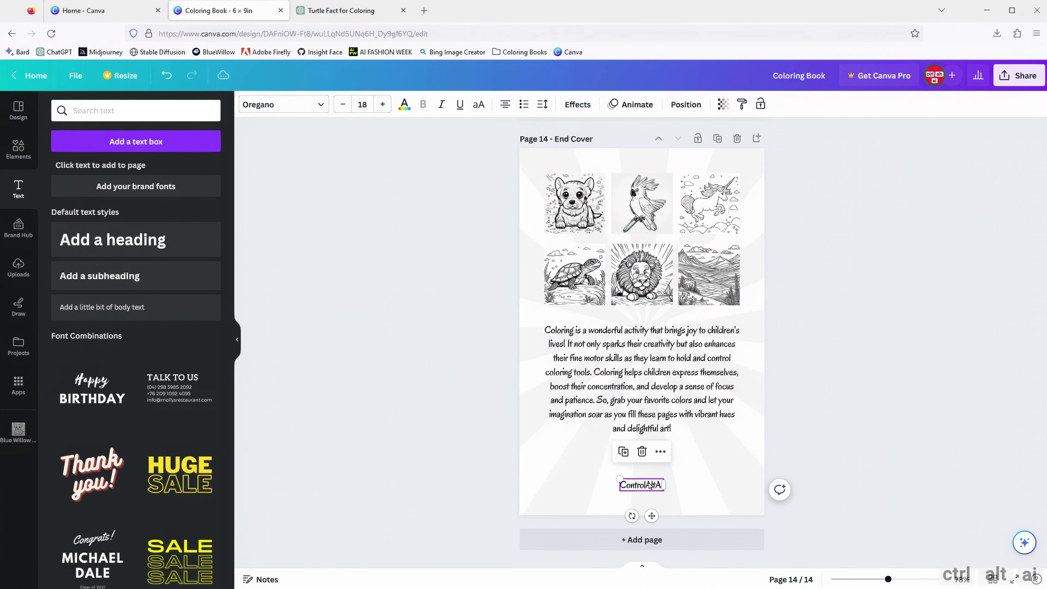
click(848, 428)
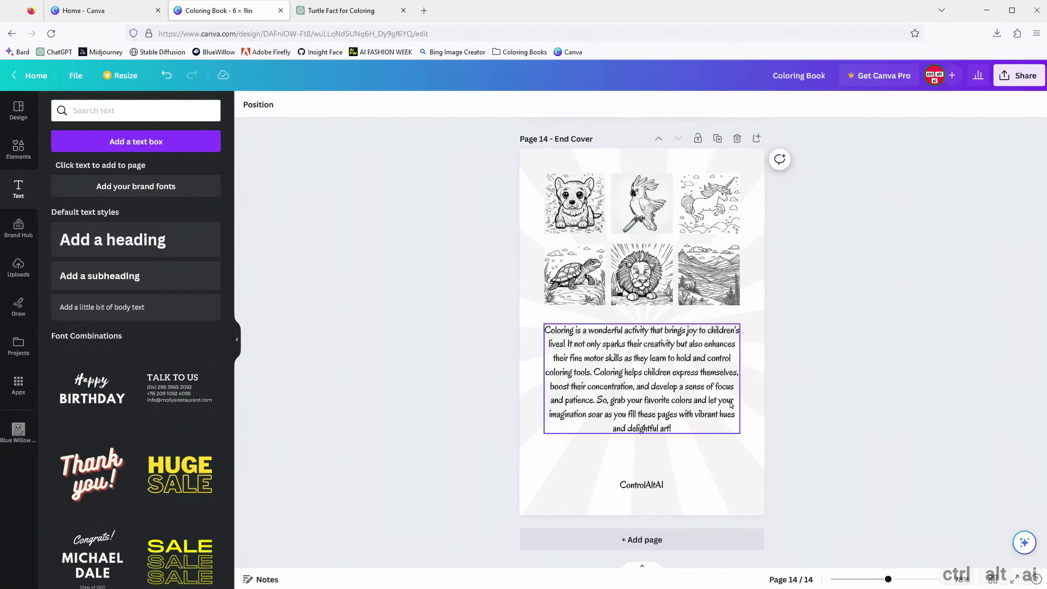
Review all the book's pages from the end cover back to the front cover
scroll(710, 387, up, 10)
scroll(710, 387, up, 20)
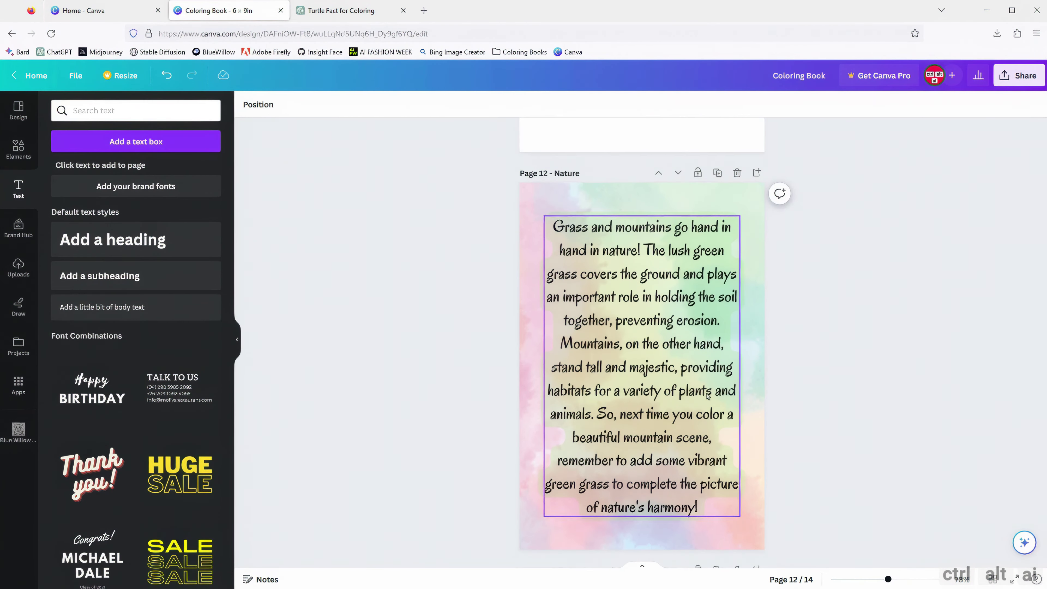
scroll(713, 399, up, 20)
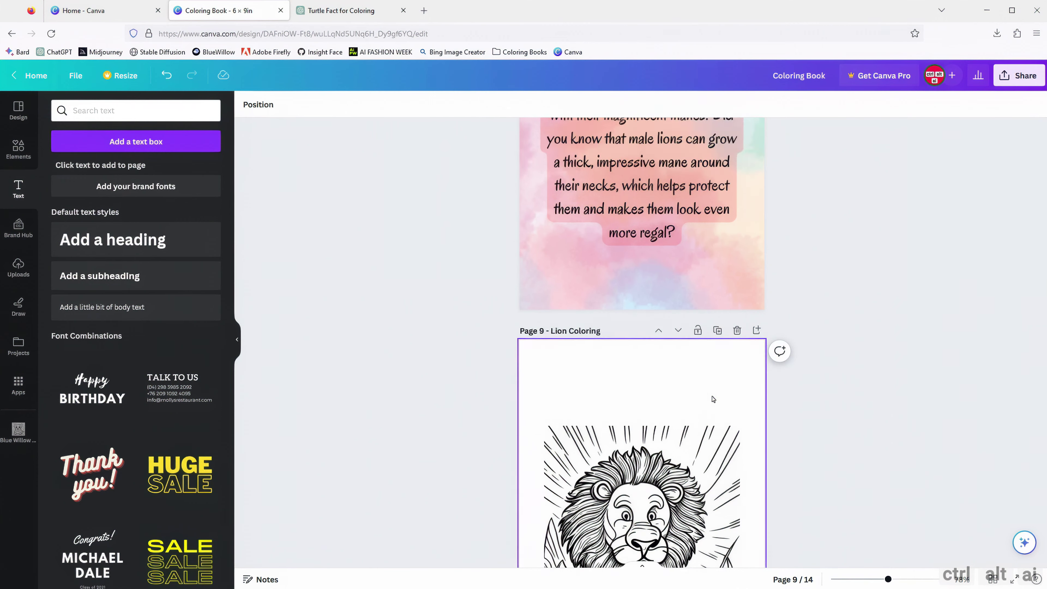
scroll(713, 399, up, 15)
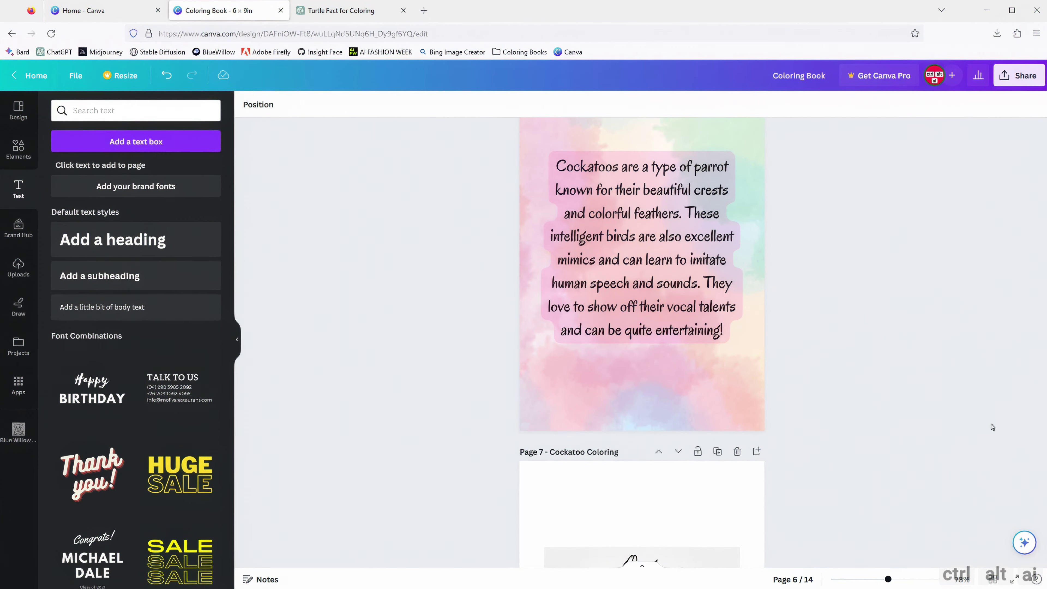
scroll(903, 398, up, 20)
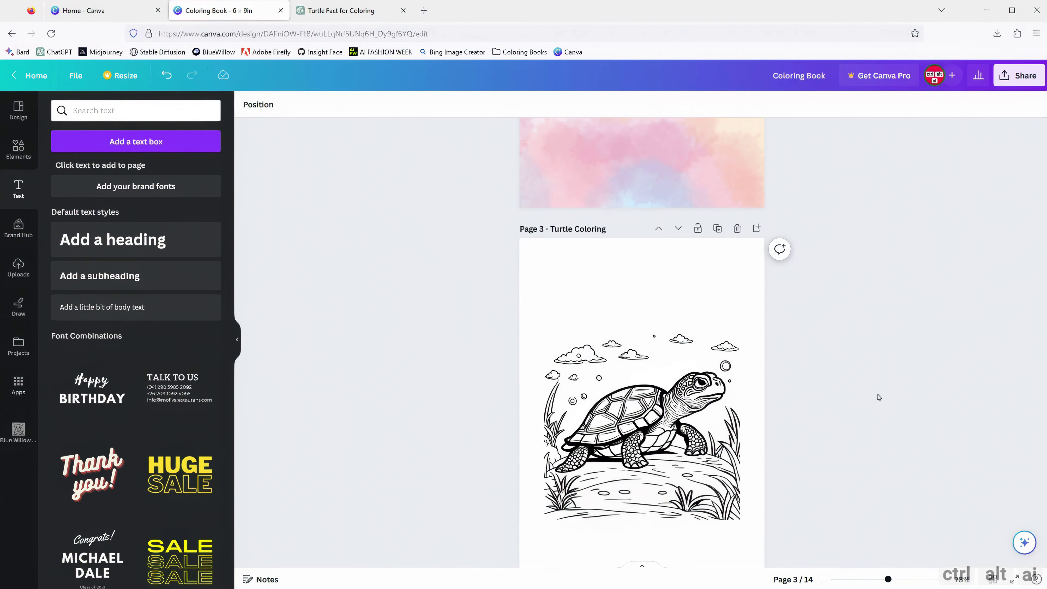
scroll(866, 398, up, 3)
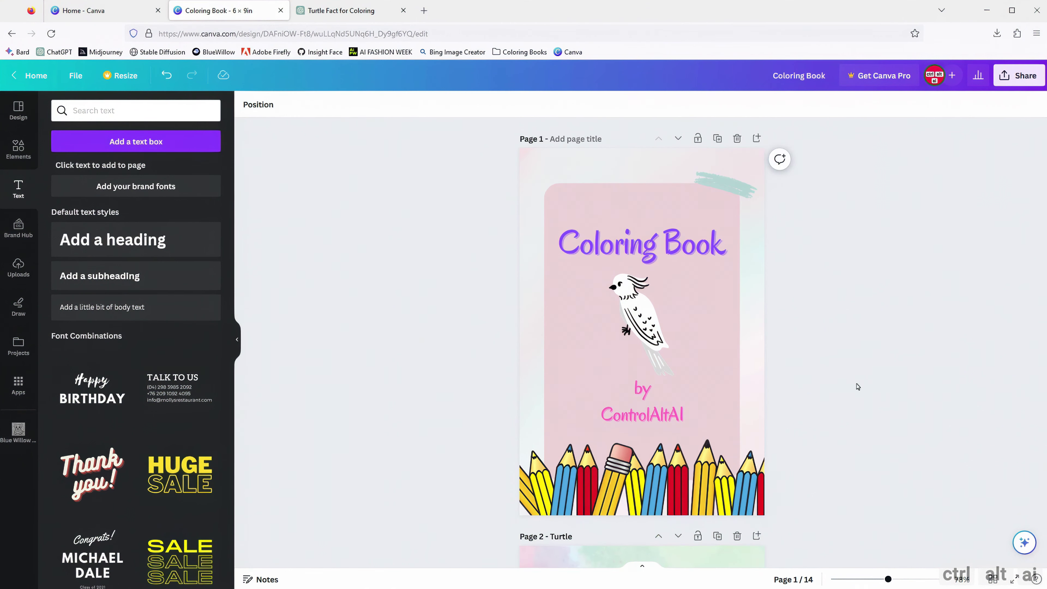
Download all 14 pages as PDF Print with the RGB (best for digital use) colour profile
click(1011, 80)
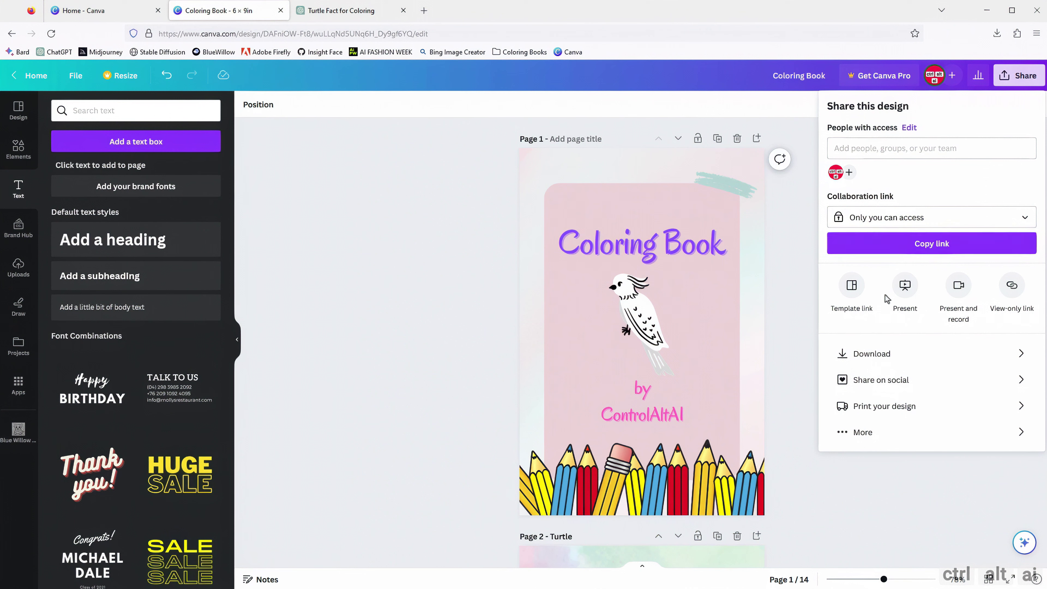
click(873, 358)
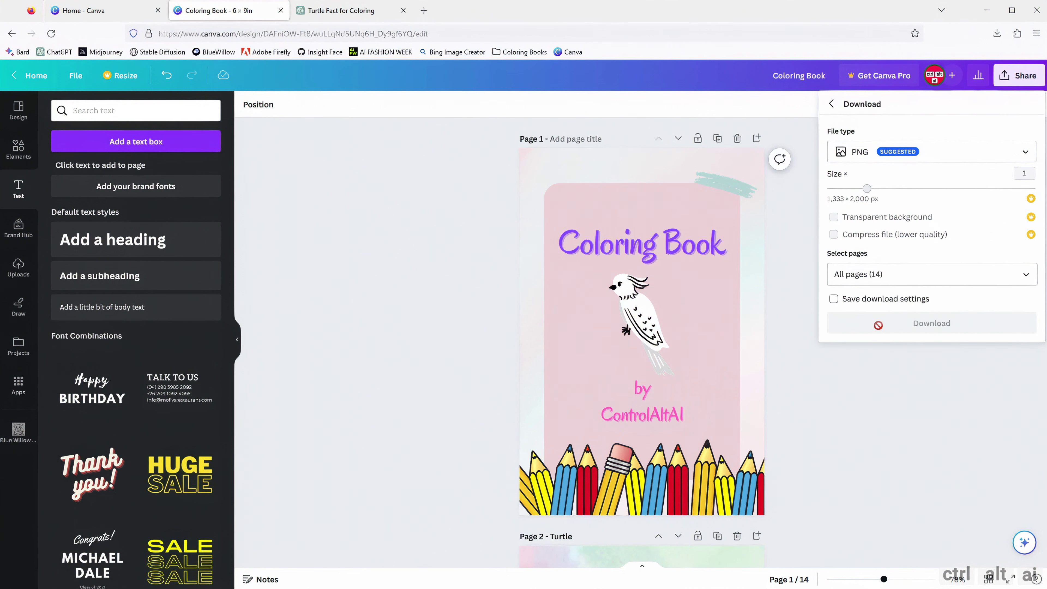
click(887, 160)
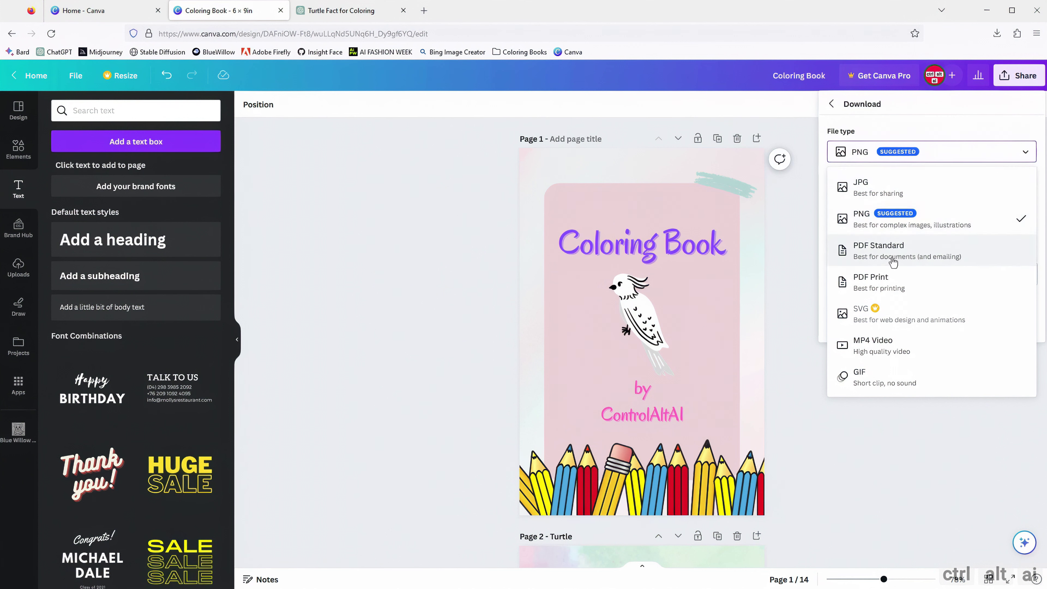
click(905, 290)
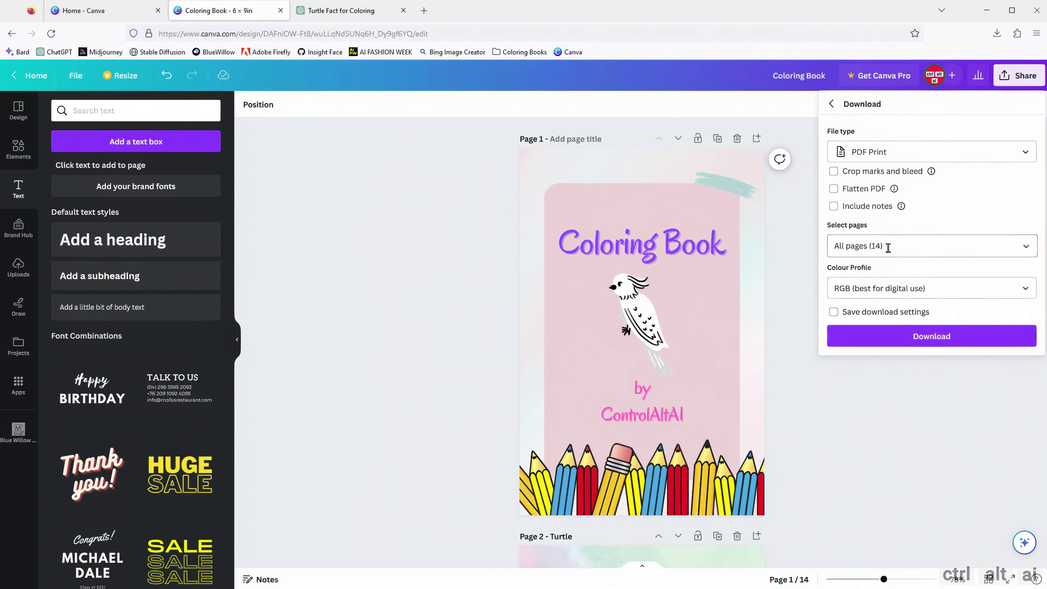
click(919, 297)
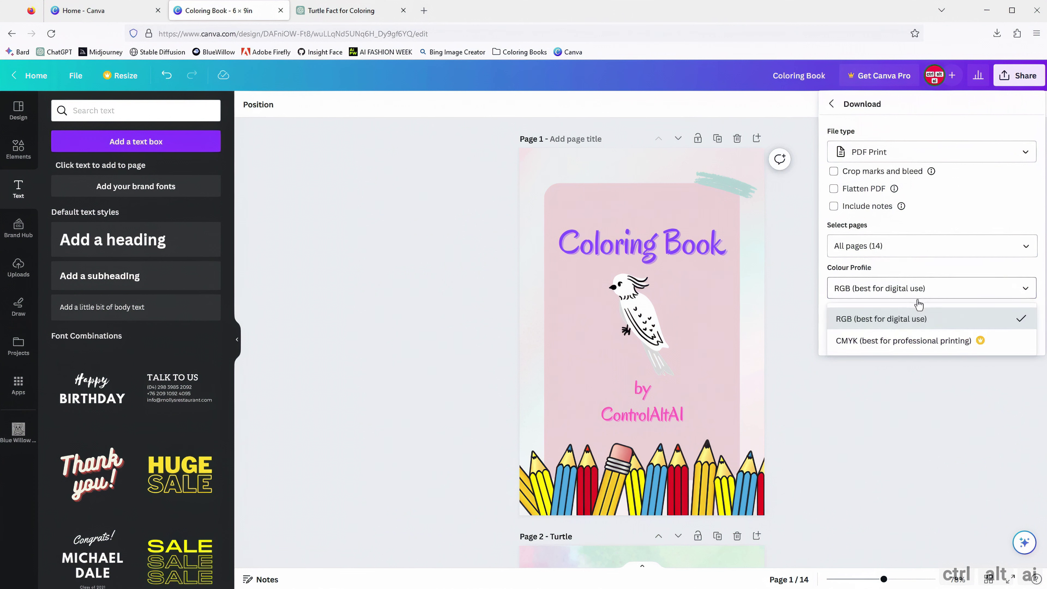
click(918, 321)
click(886, 313)
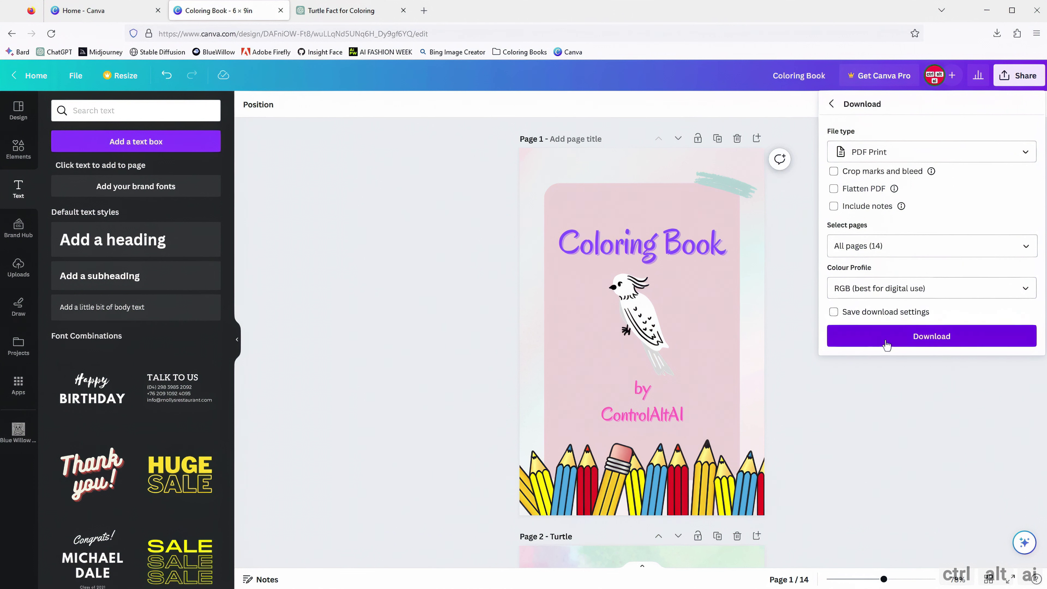
click(923, 338)
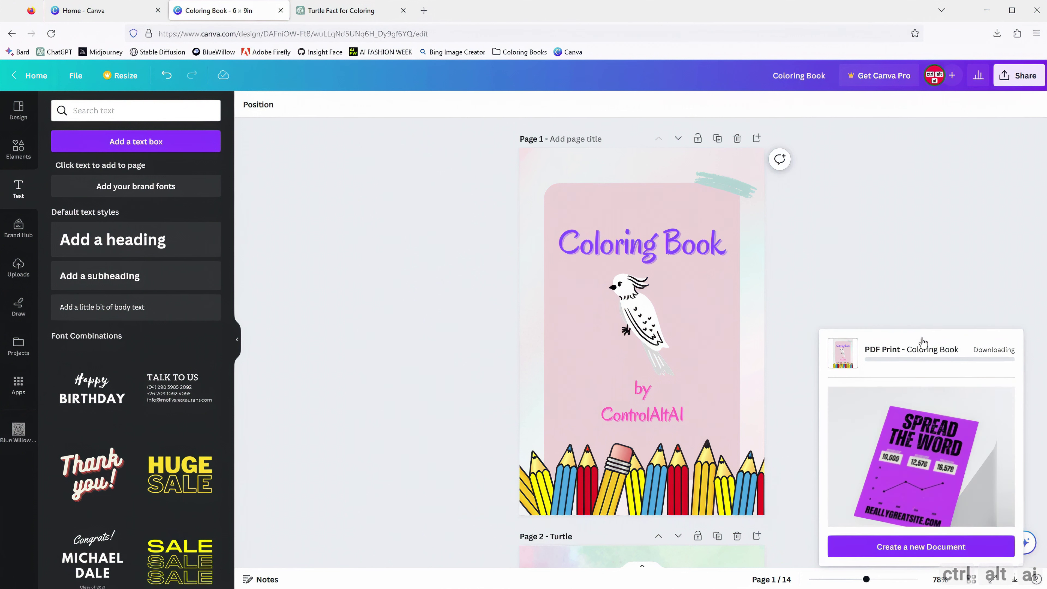